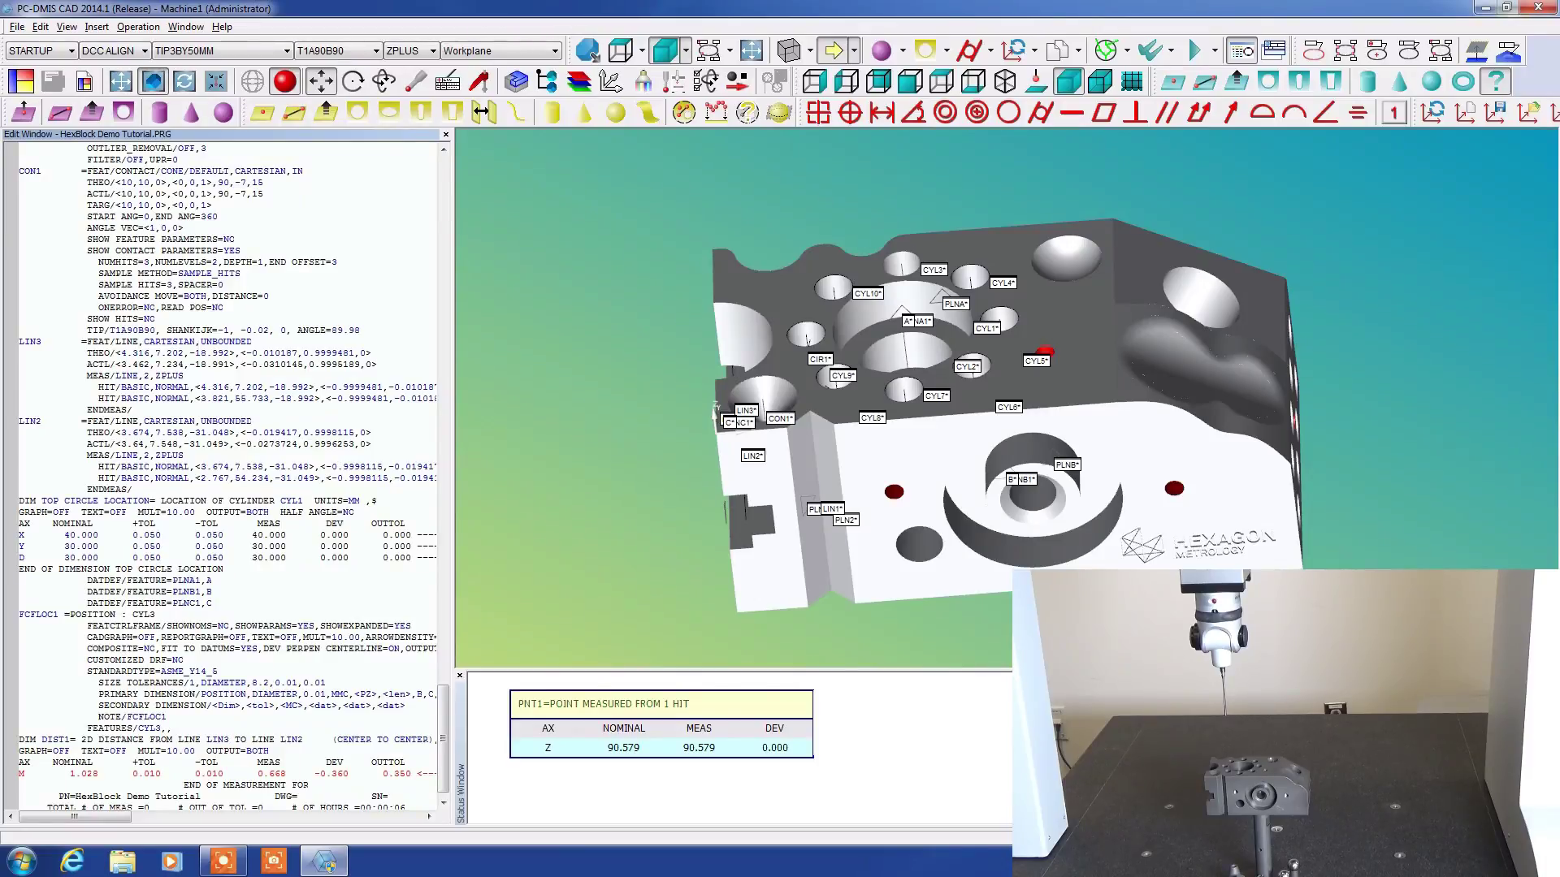
Step: Dismiss the Insert command list unused, then show the ClearanceCube flyout of view options
{"action": "left_click", "coordinate": [97, 27]}
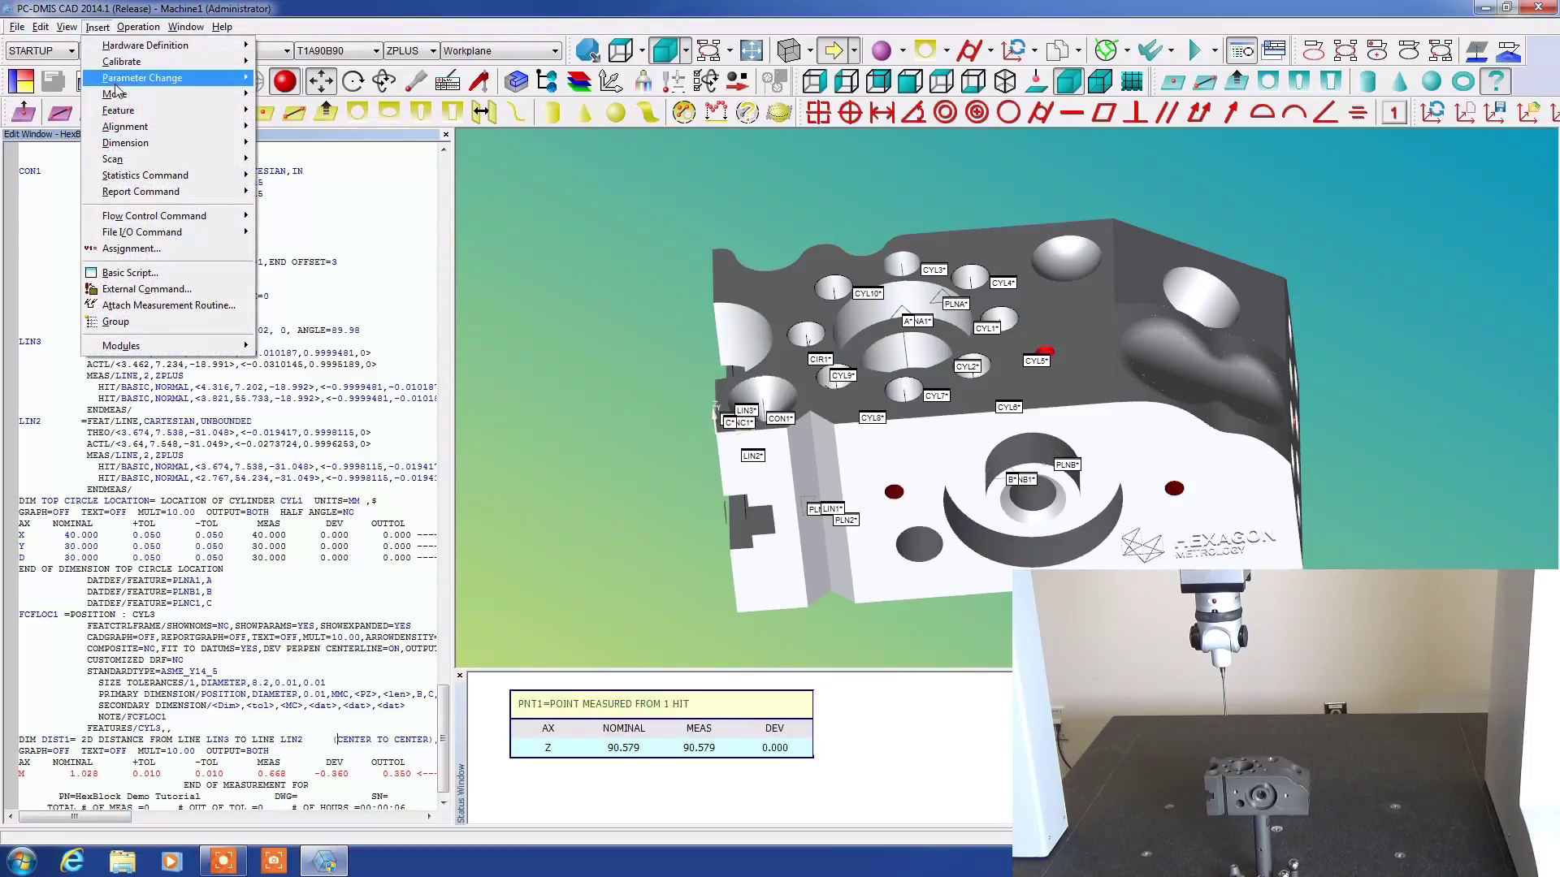
{"action": "mouse_move", "coordinate": [240, 98]}
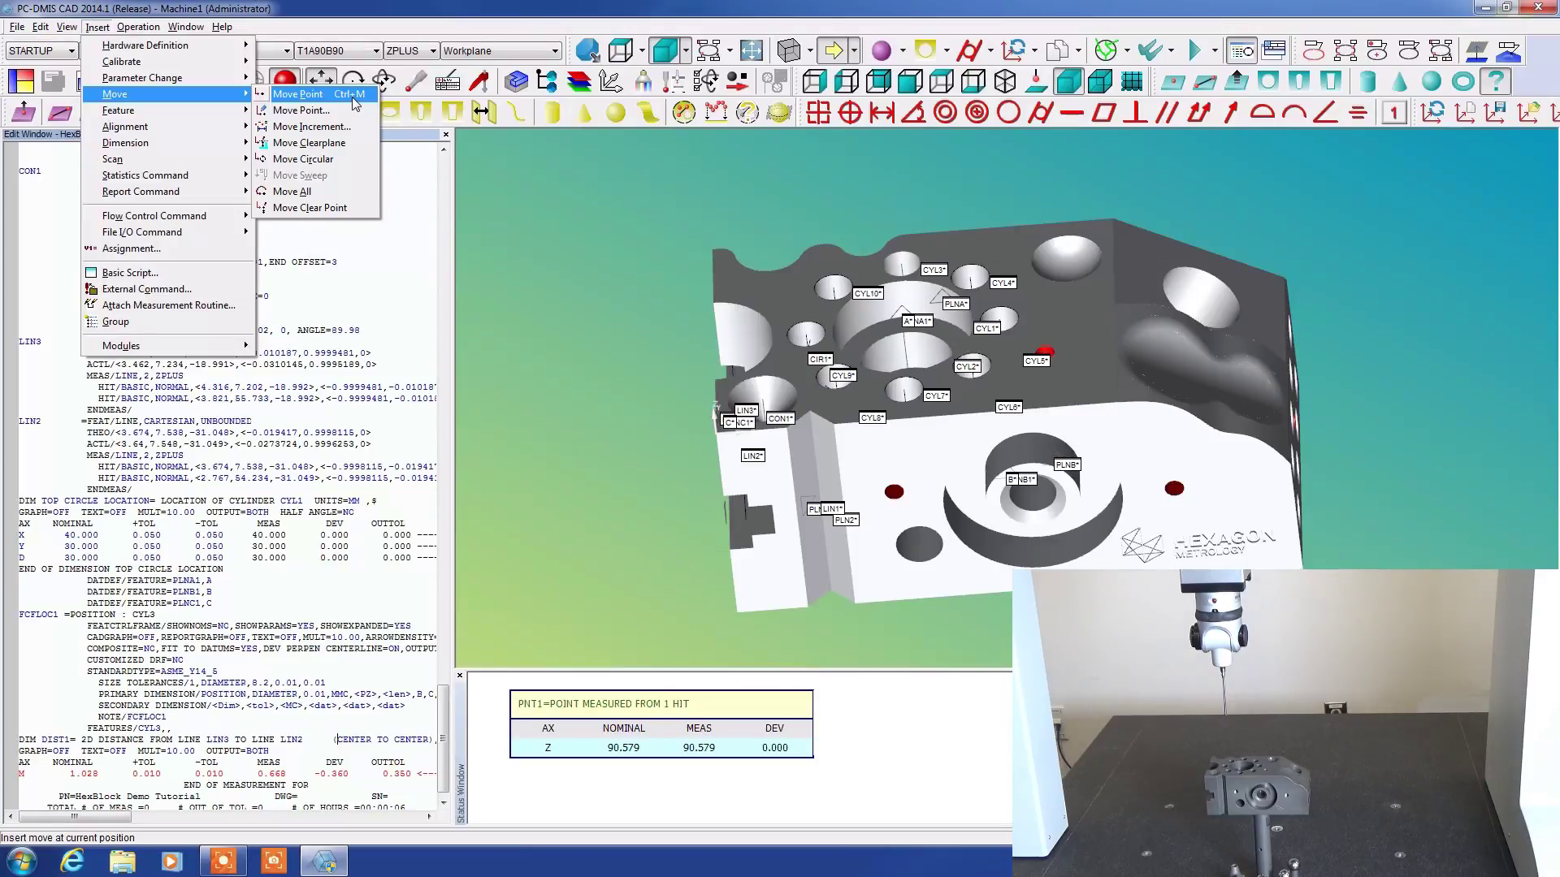
{"action": "left_click", "coordinate": [475, 169]}
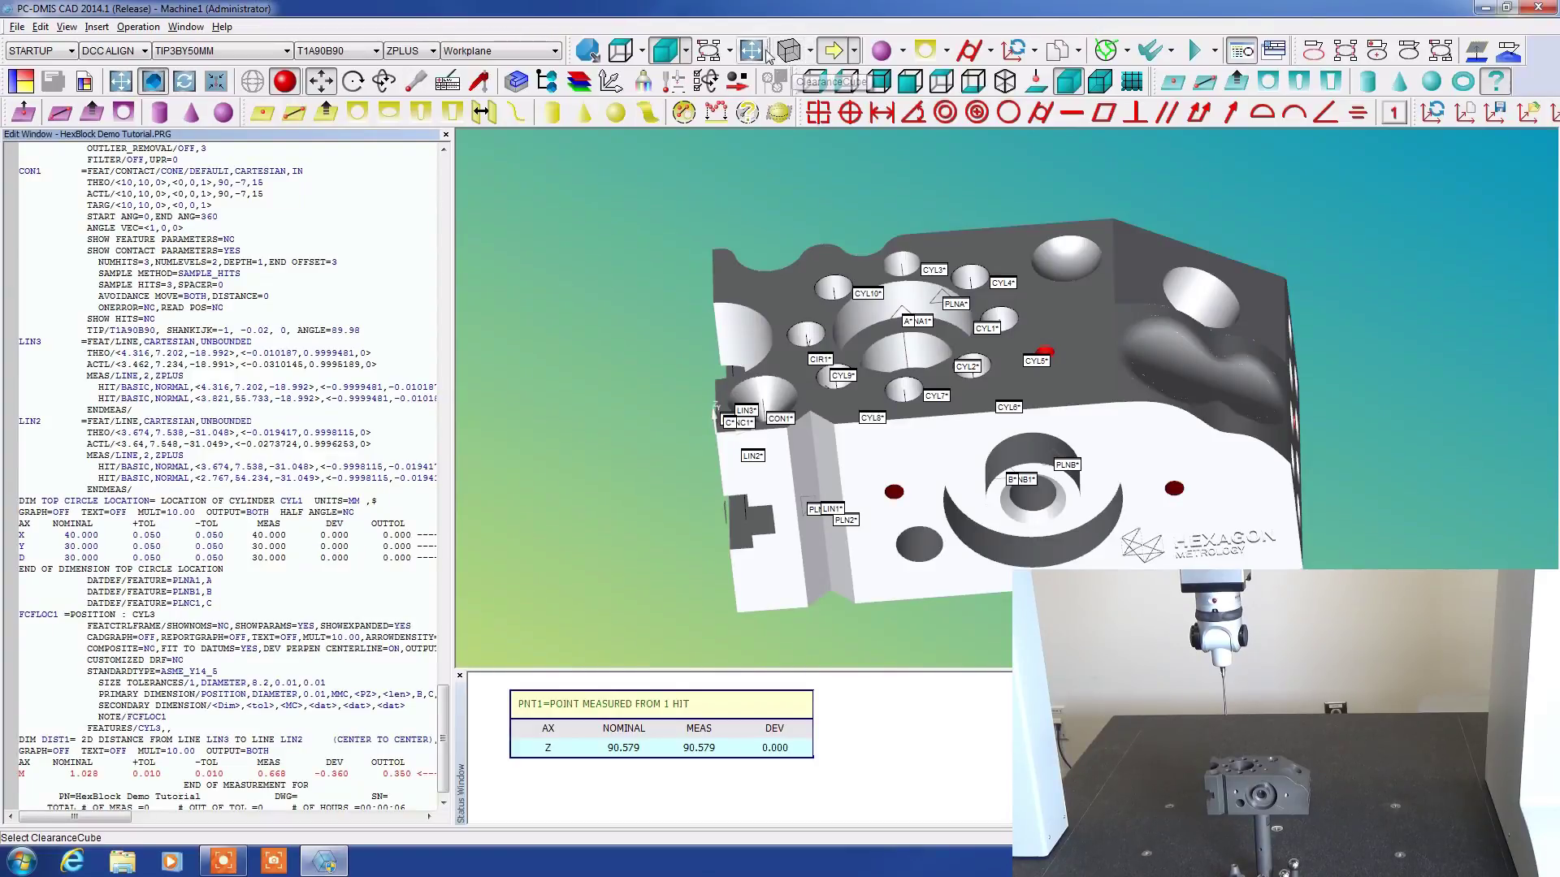
{"action": "left_click", "coordinate": [811, 52]}
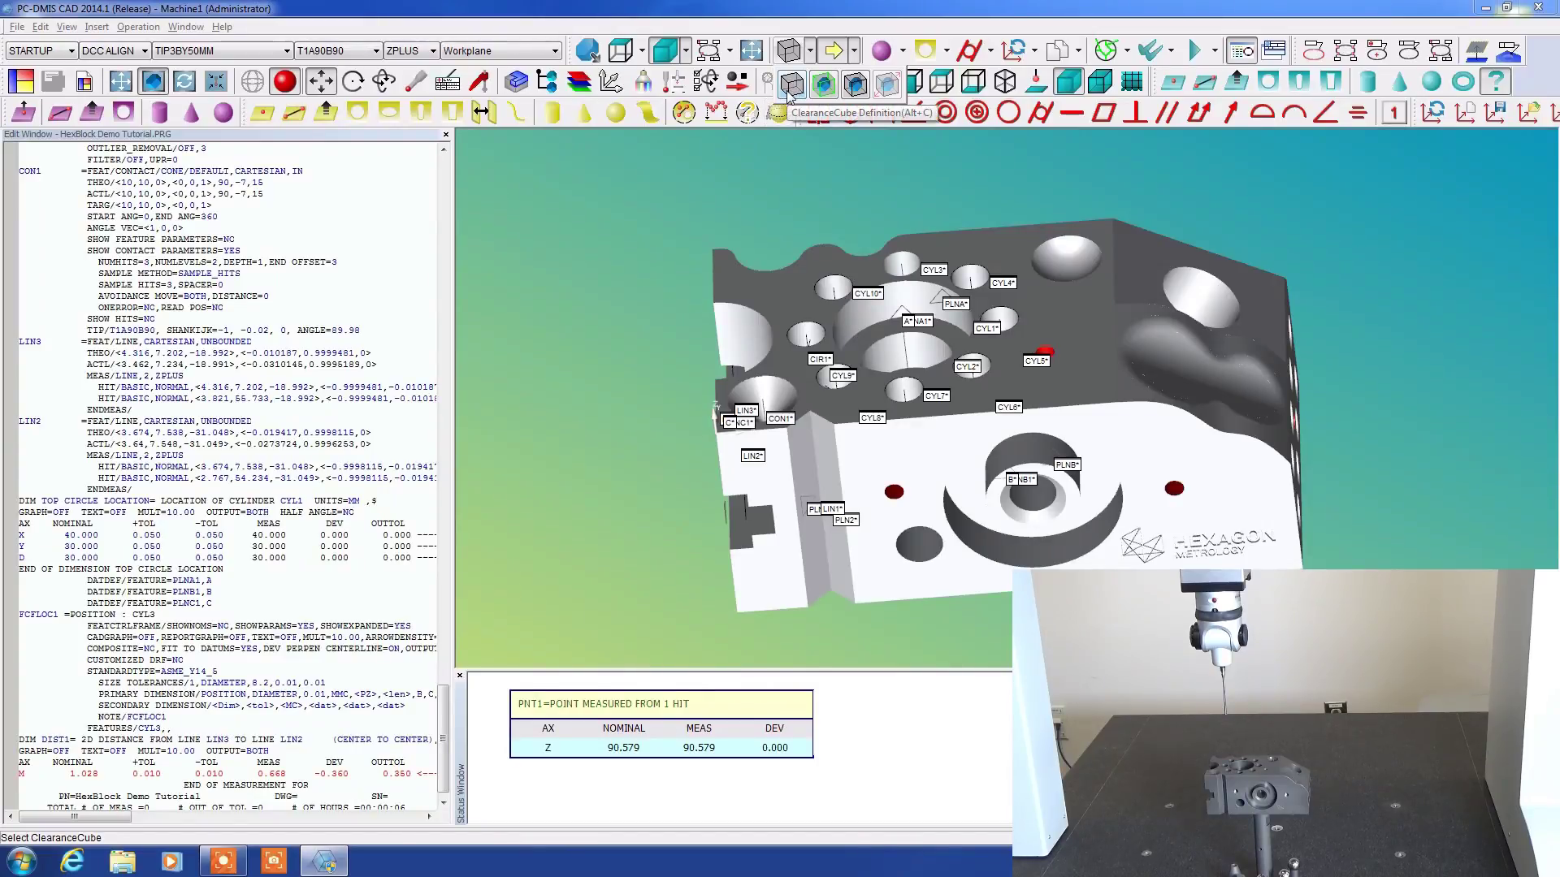
Step: Open ClearanceCube Definition and move the dialog aside for a clearer view
{"action": "left_click", "coordinate": [789, 90]}
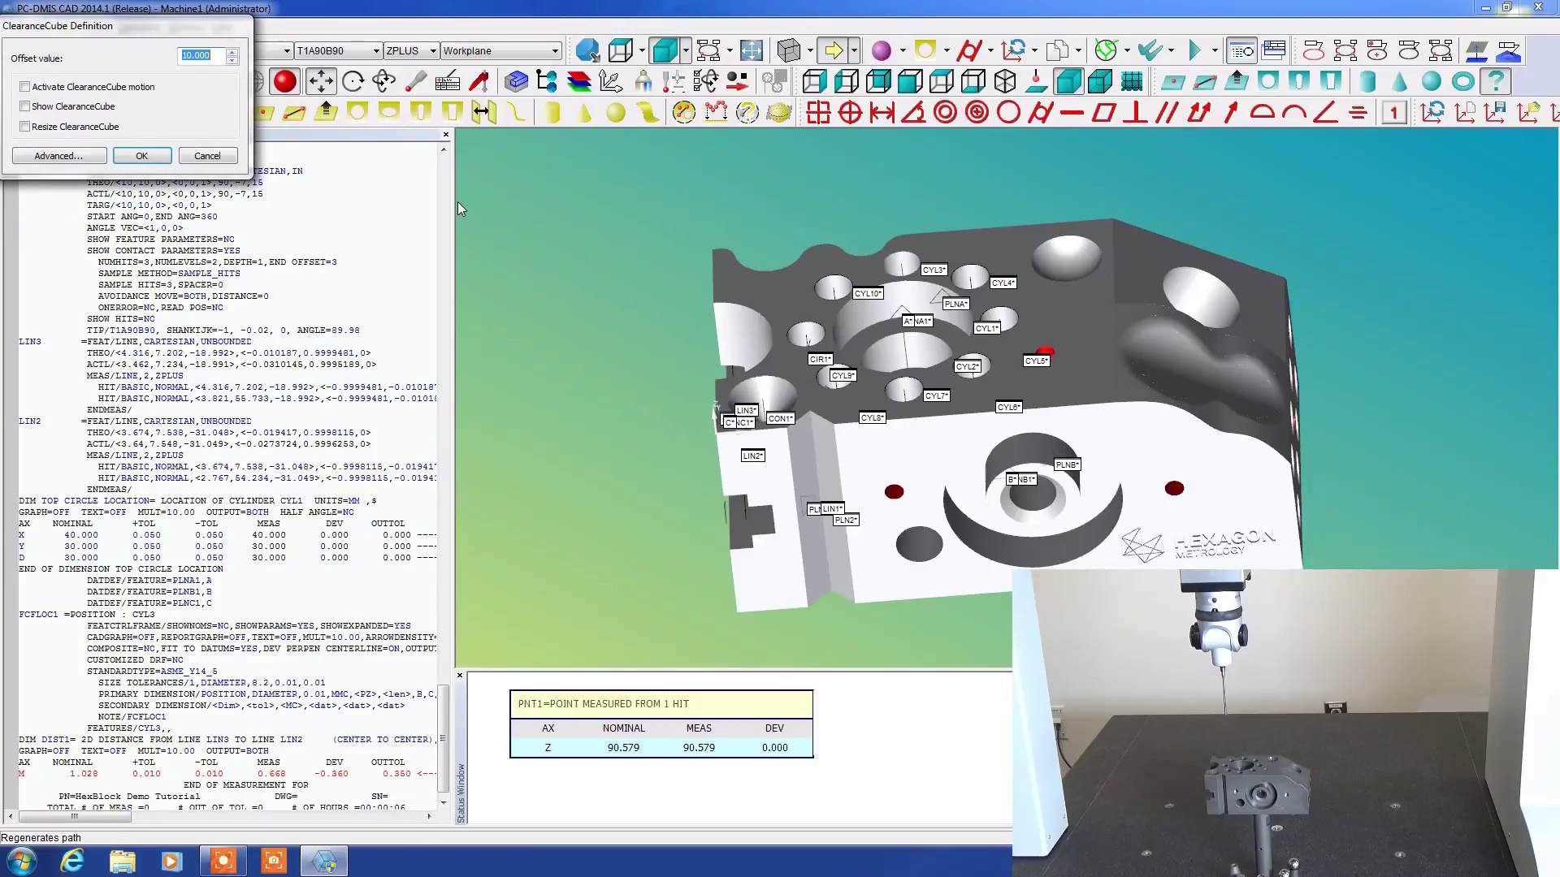
{"action": "left_click_drag", "start_coordinate": [123, 25], "coordinate": [643, 172]}
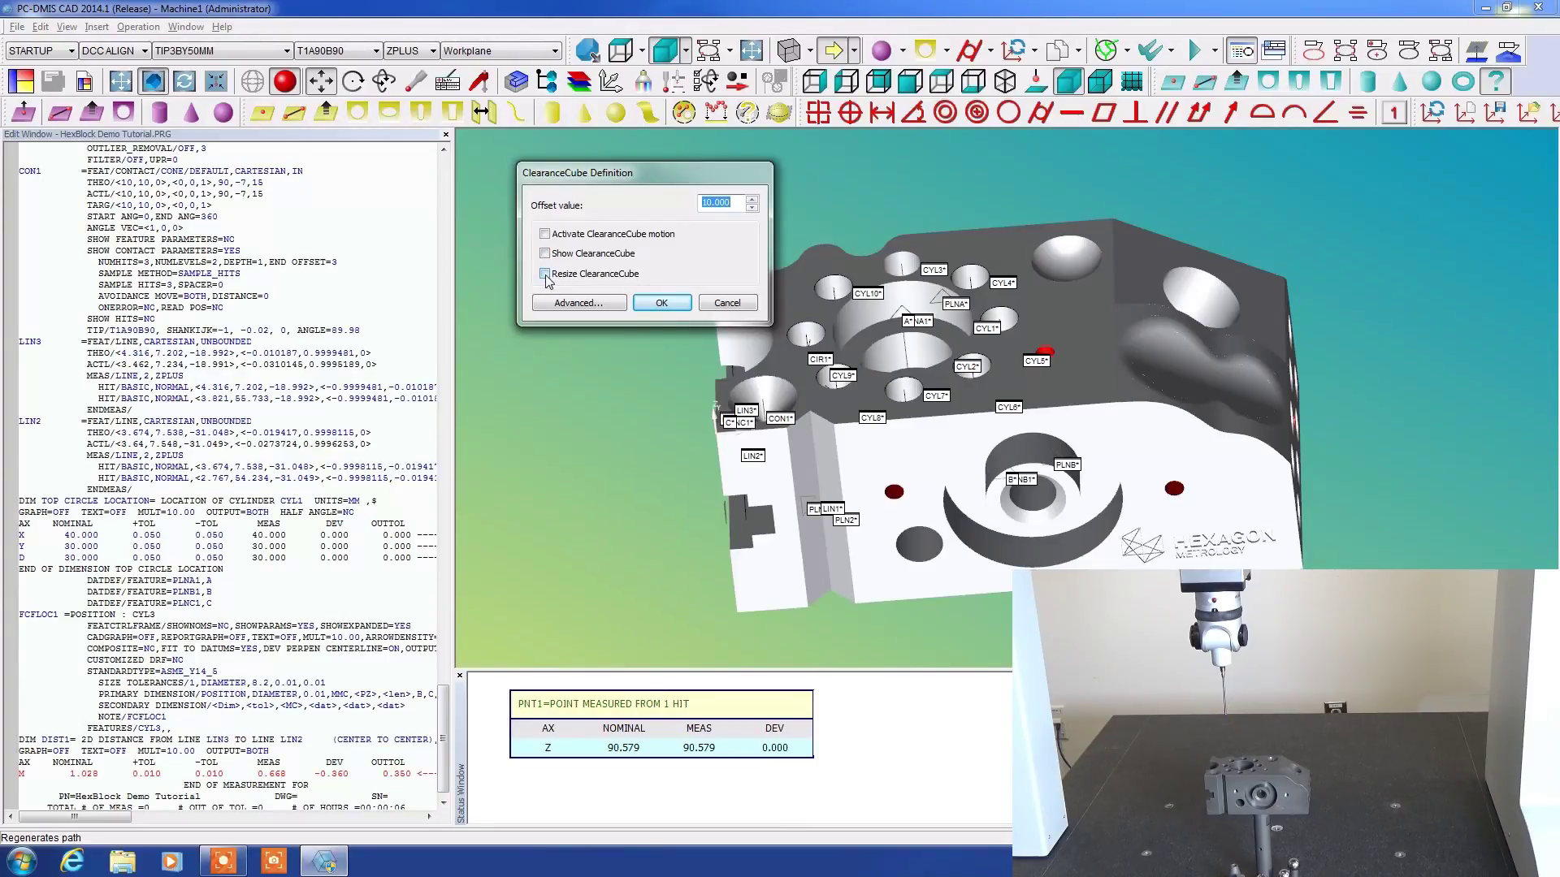
Step: Expand the ClearanceCube Definition to Advanced and review the Constraints and Status tabs, ending on Size
{"action": "left_click", "coordinate": [587, 303]}
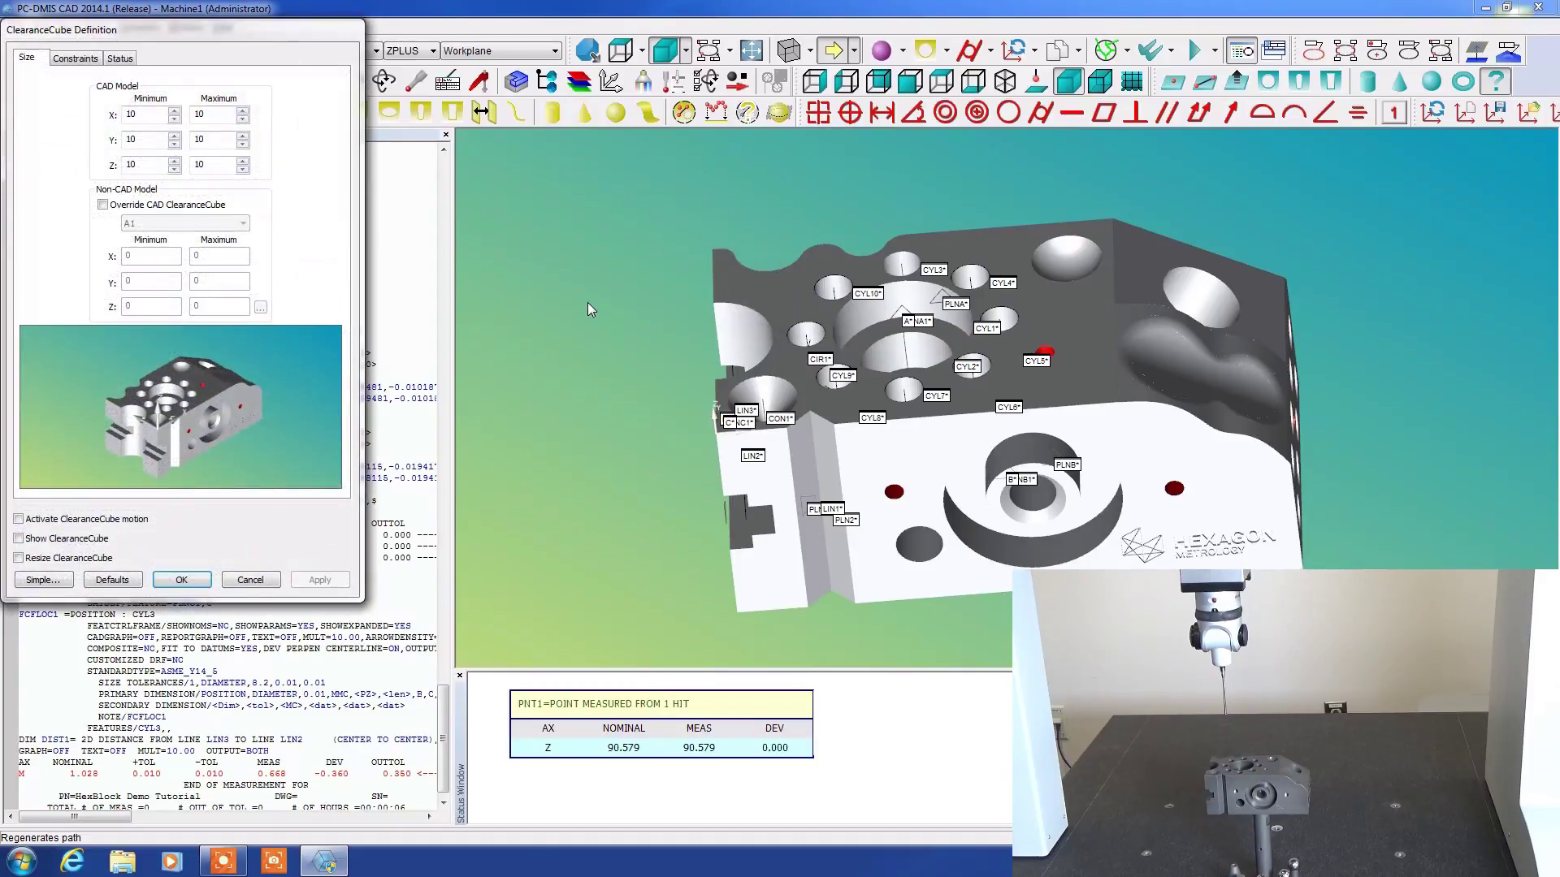
{"action": "left_click_drag", "start_coordinate": [285, 29], "coordinate": [744, 136]}
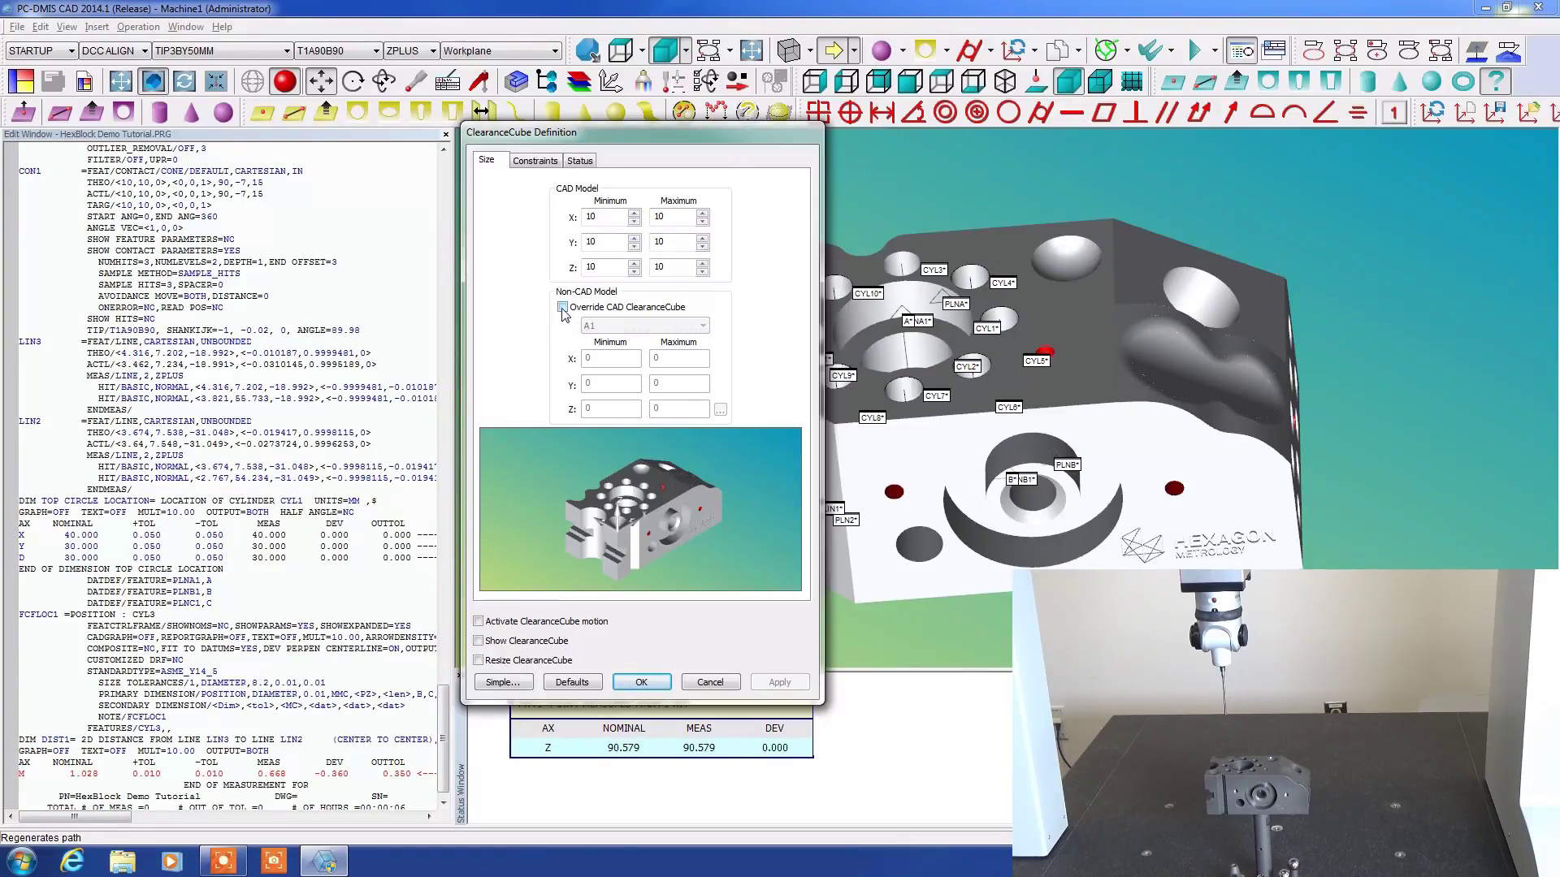
{"action": "mouse_move", "coordinate": [564, 315]}
{"action": "left_click", "coordinate": [546, 162]}
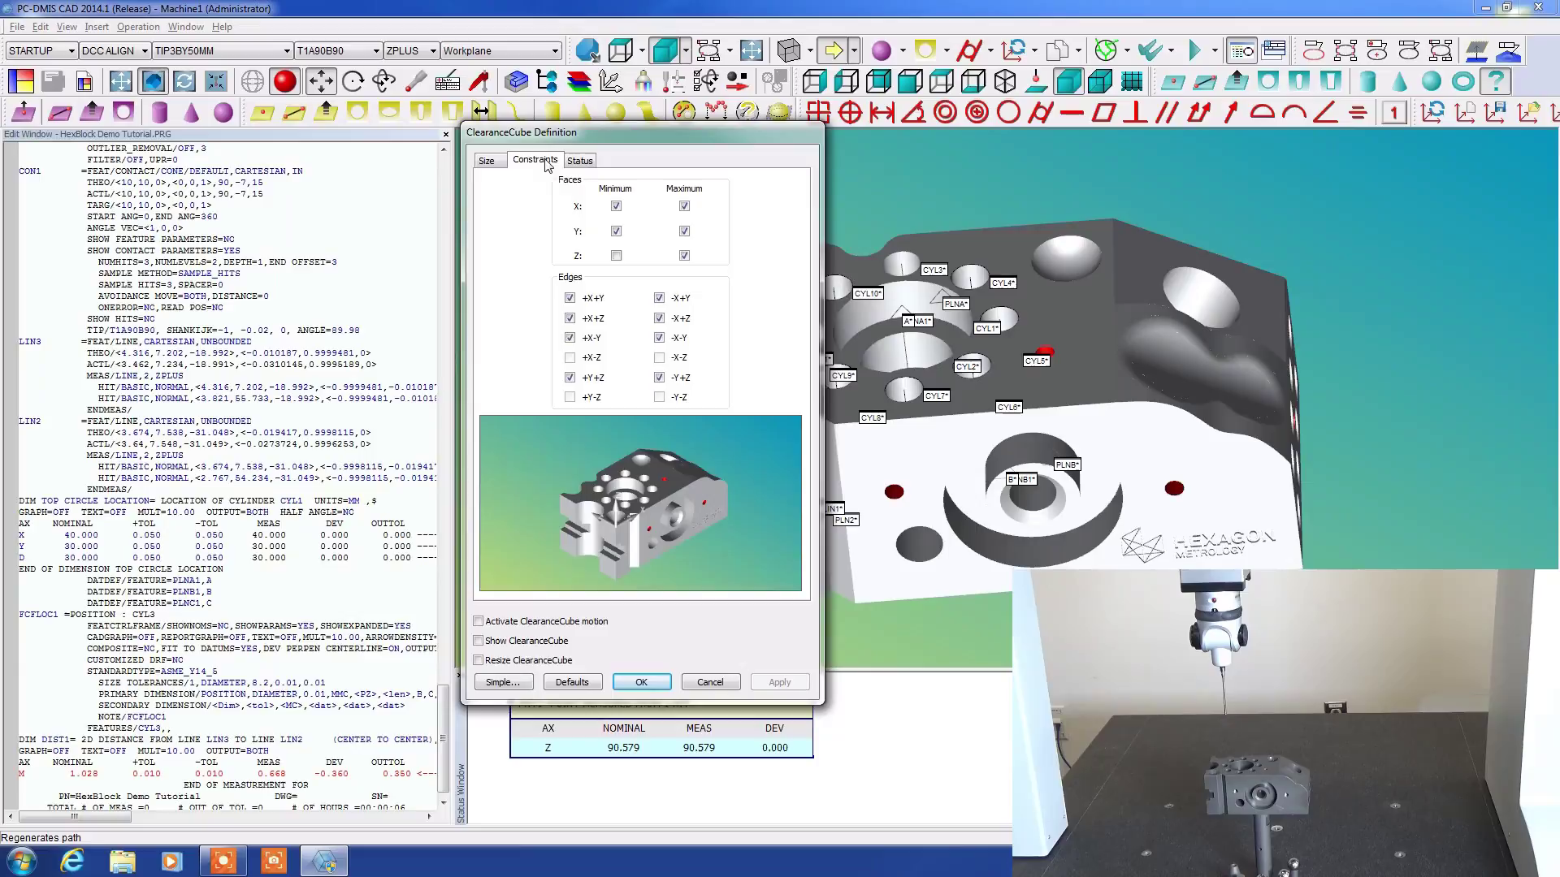
{"action": "left_click", "coordinate": [579, 161]}
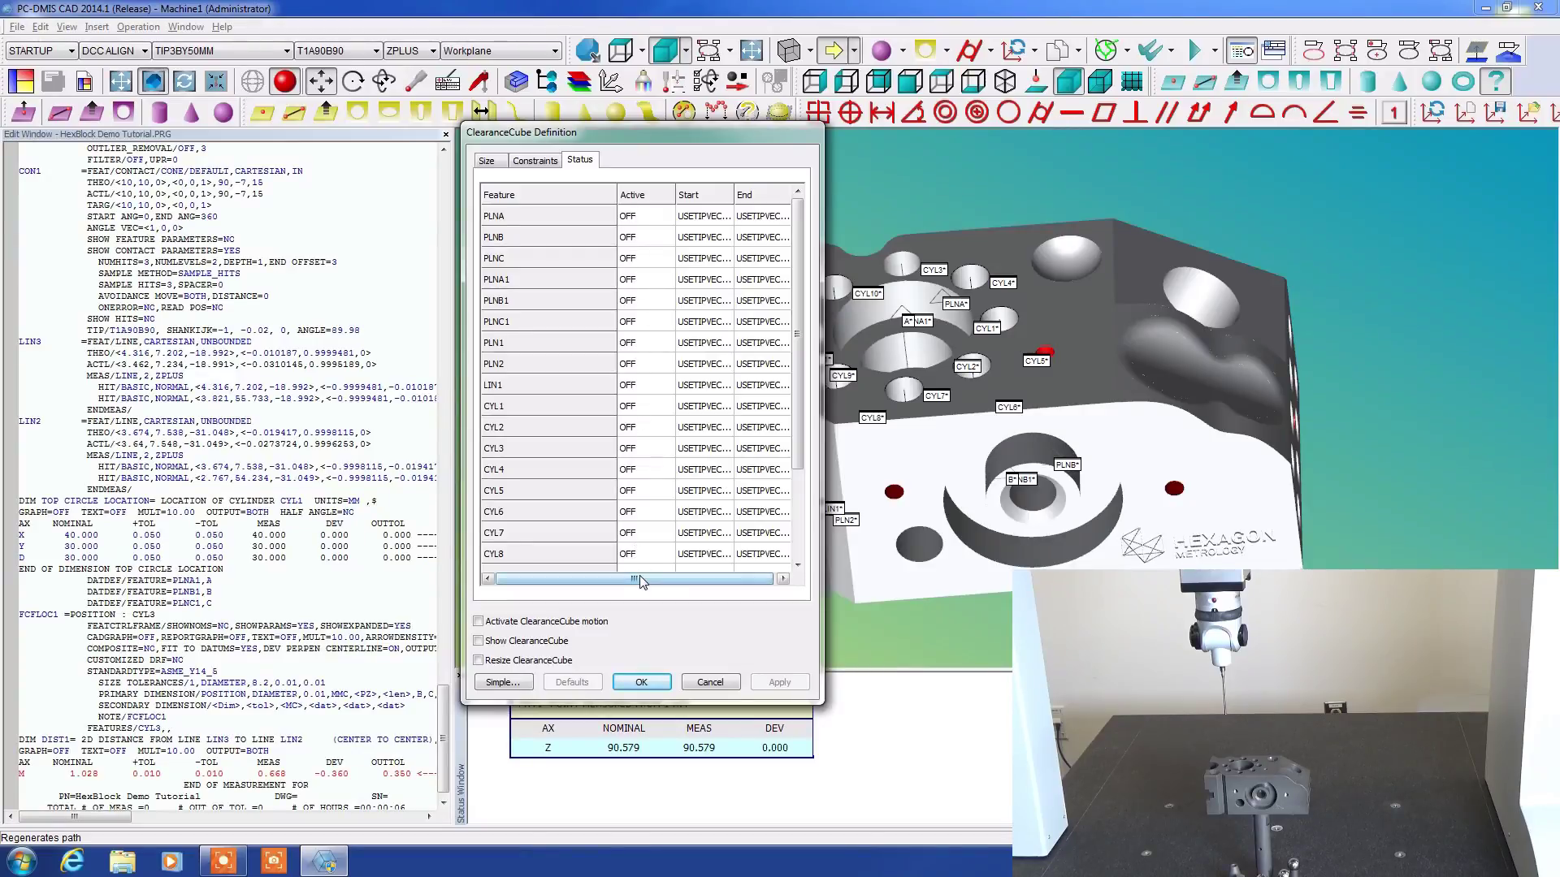
{"action": "left_click", "coordinate": [490, 158]}
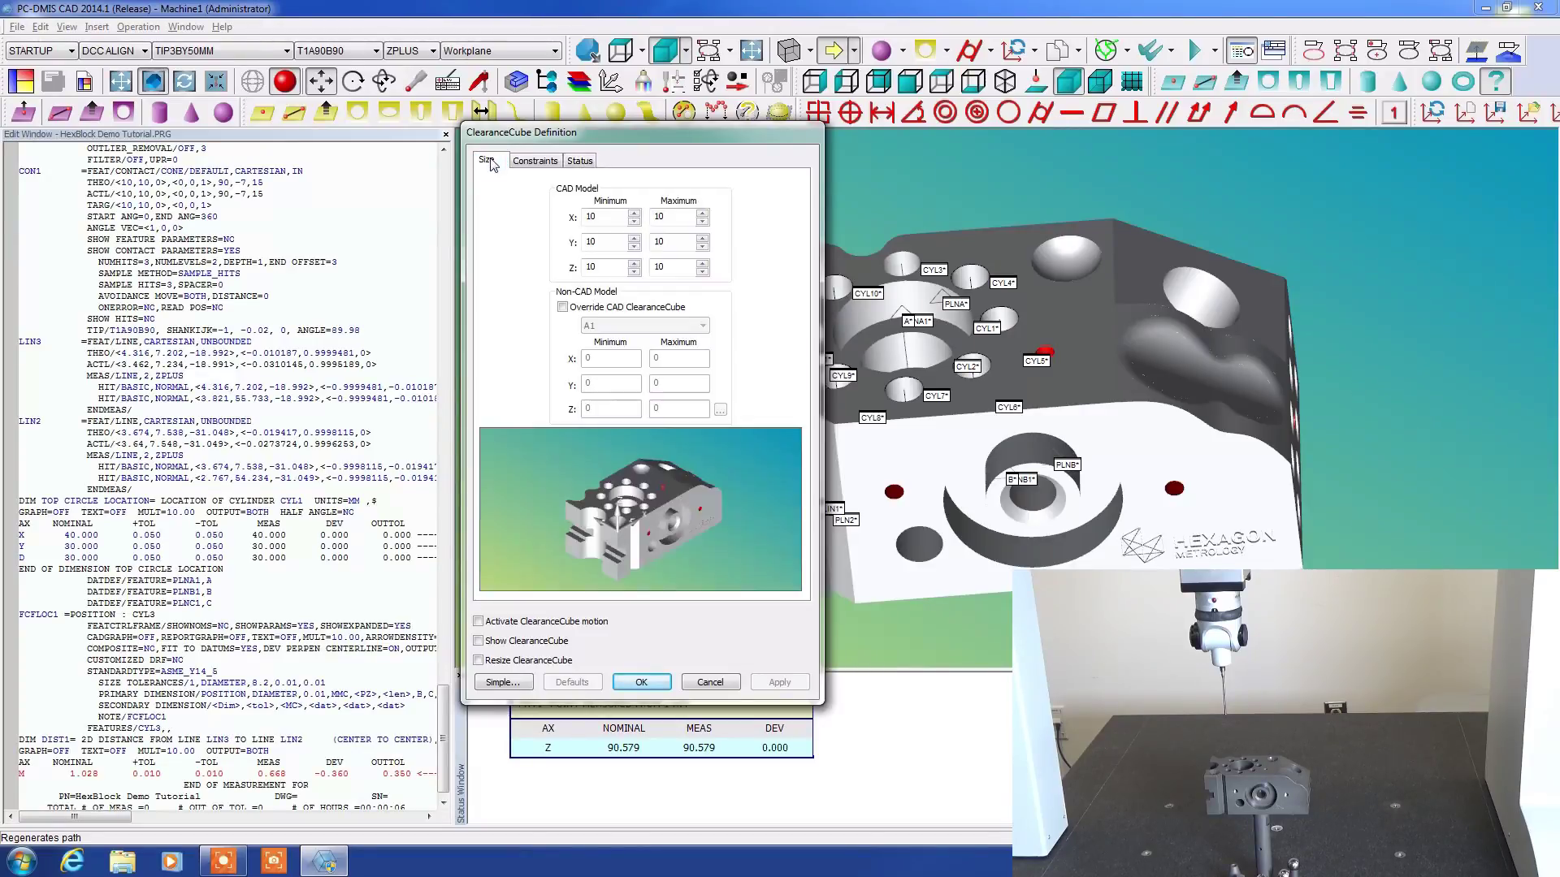
Step: Cancel the ClearanceCube Definition, reopen and dismiss the ClearanceCube flyout, then show the Insert menu
{"action": "left_click", "coordinate": [708, 682]}
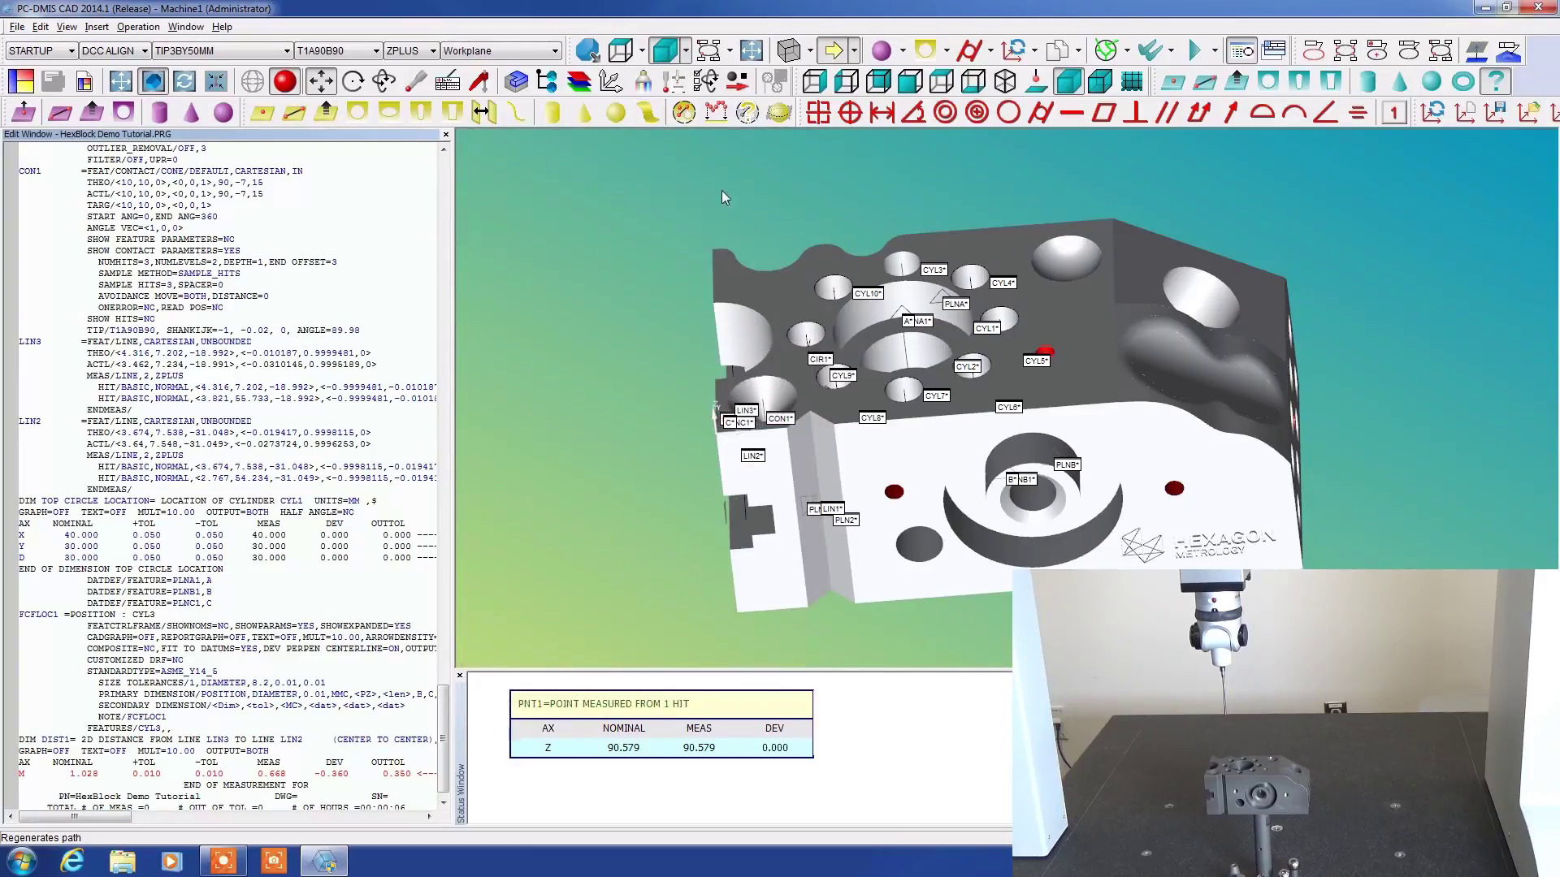
{"action": "left_click", "coordinate": [810, 50]}
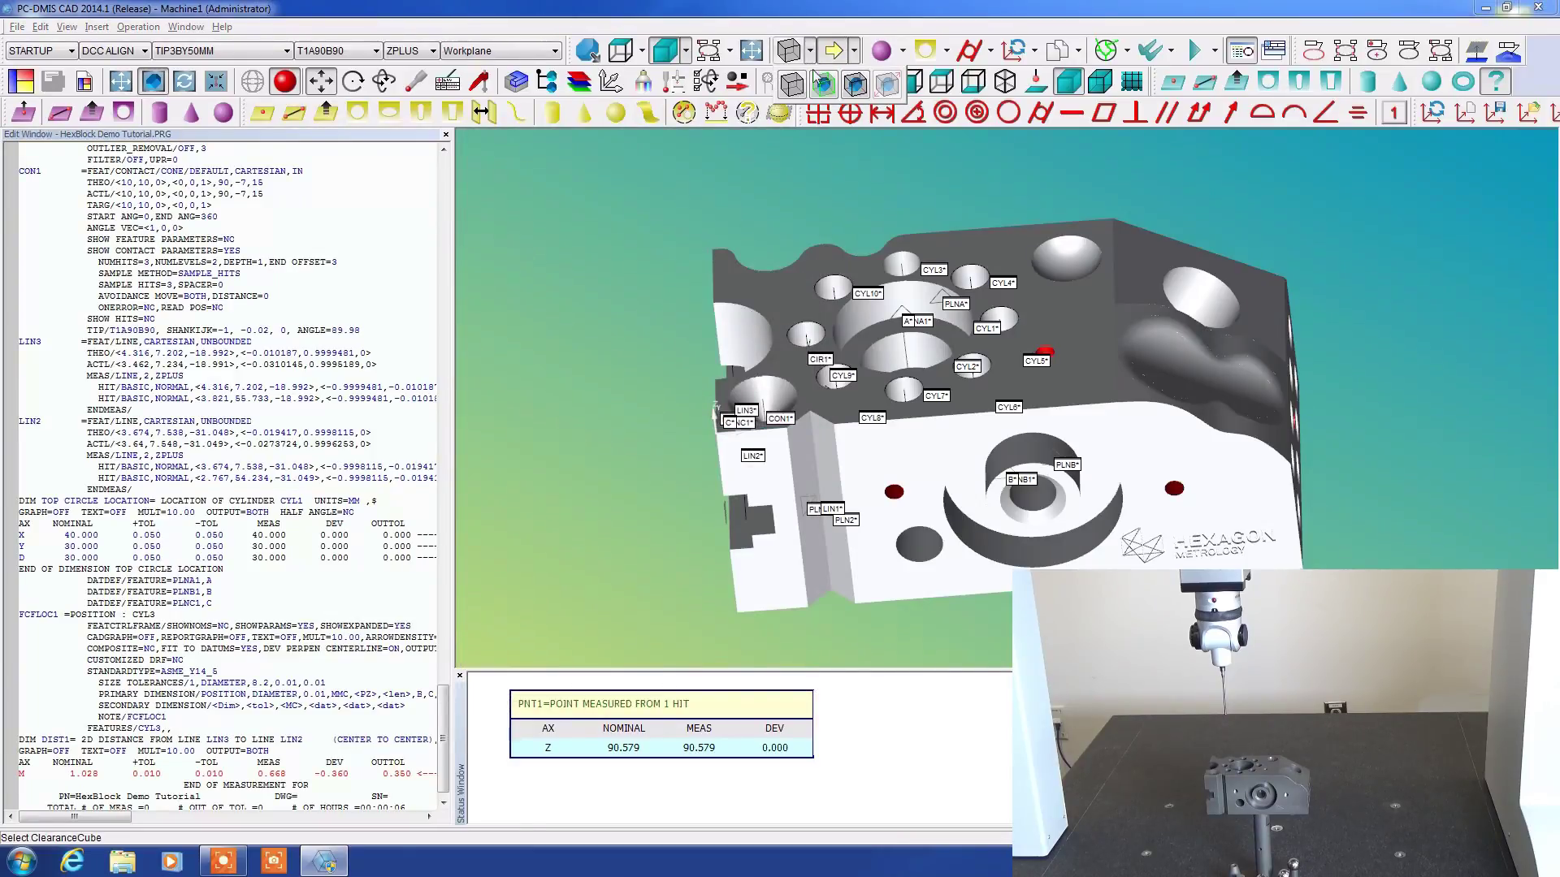
{"action": "left_click", "coordinate": [892, 91]}
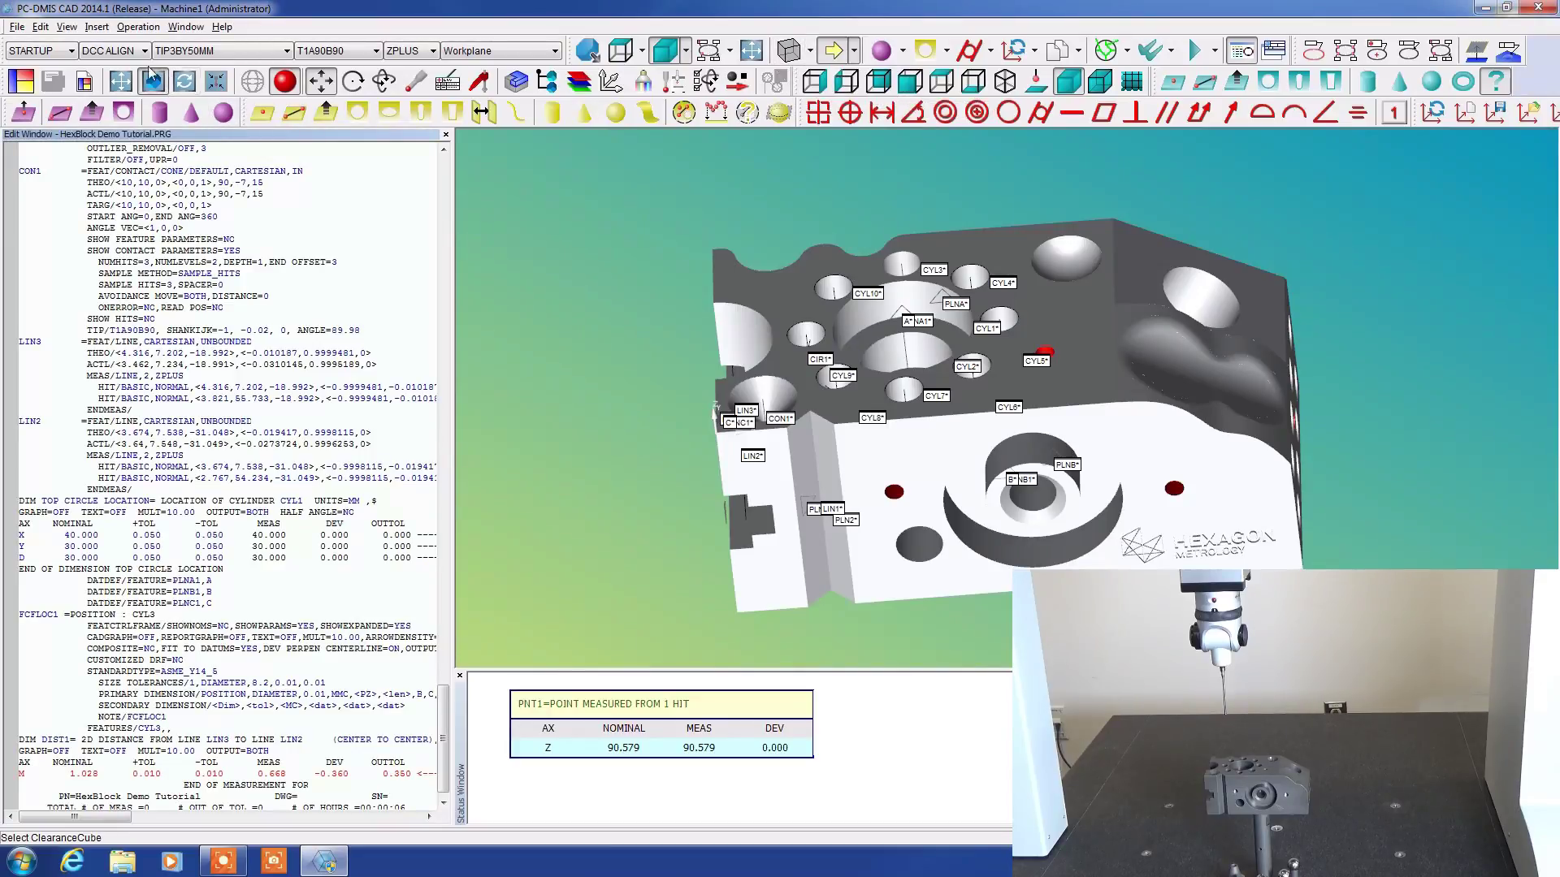
{"action": "left_click", "coordinate": [97, 27]}
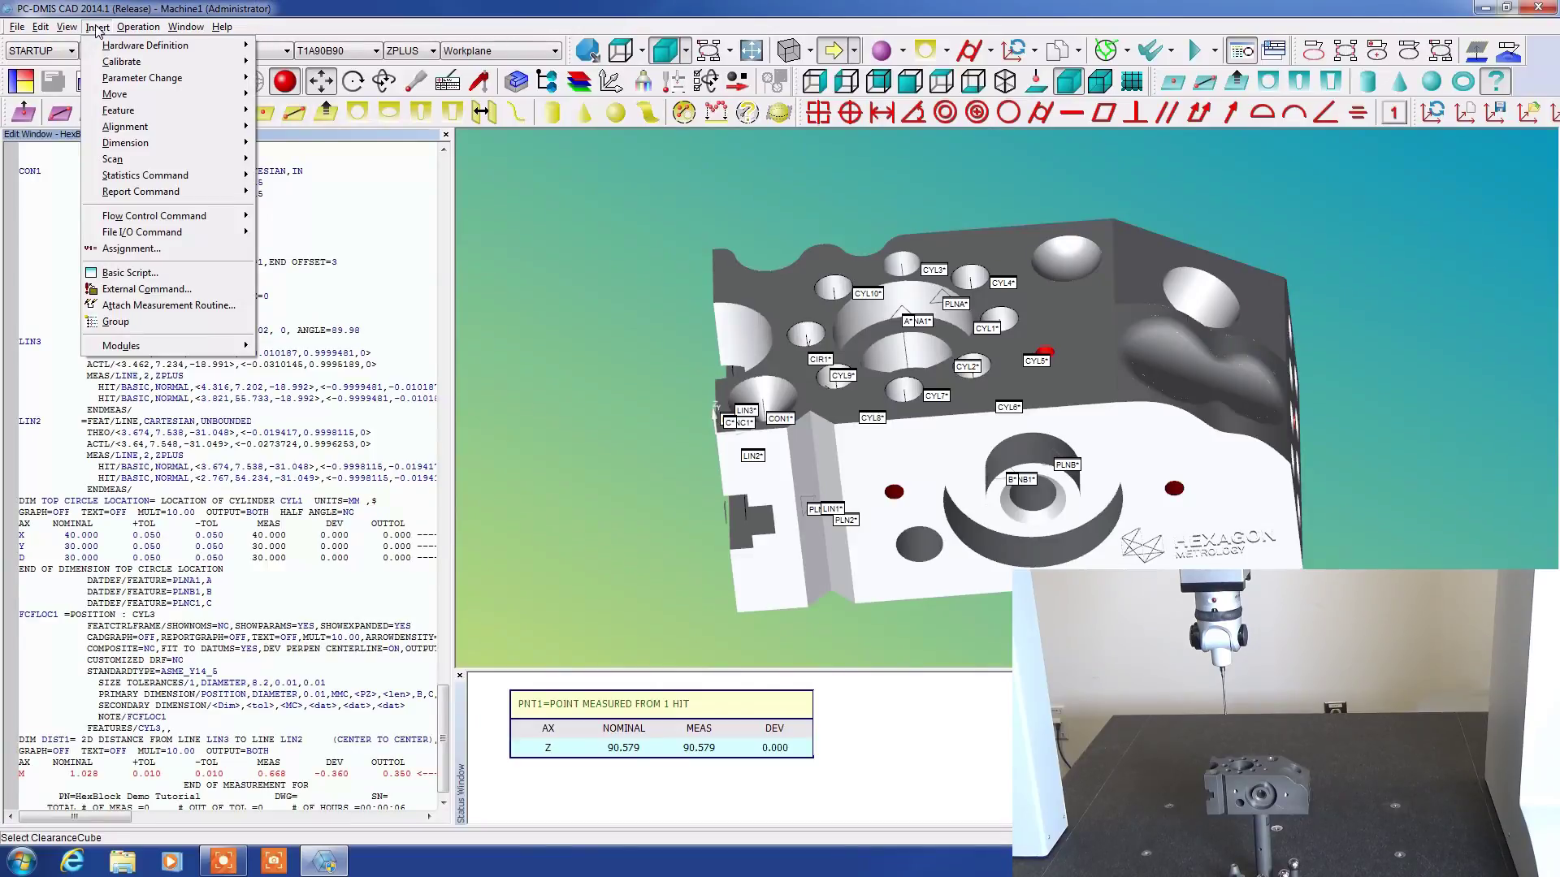
{"action": "mouse_move", "coordinate": [68, 32]}
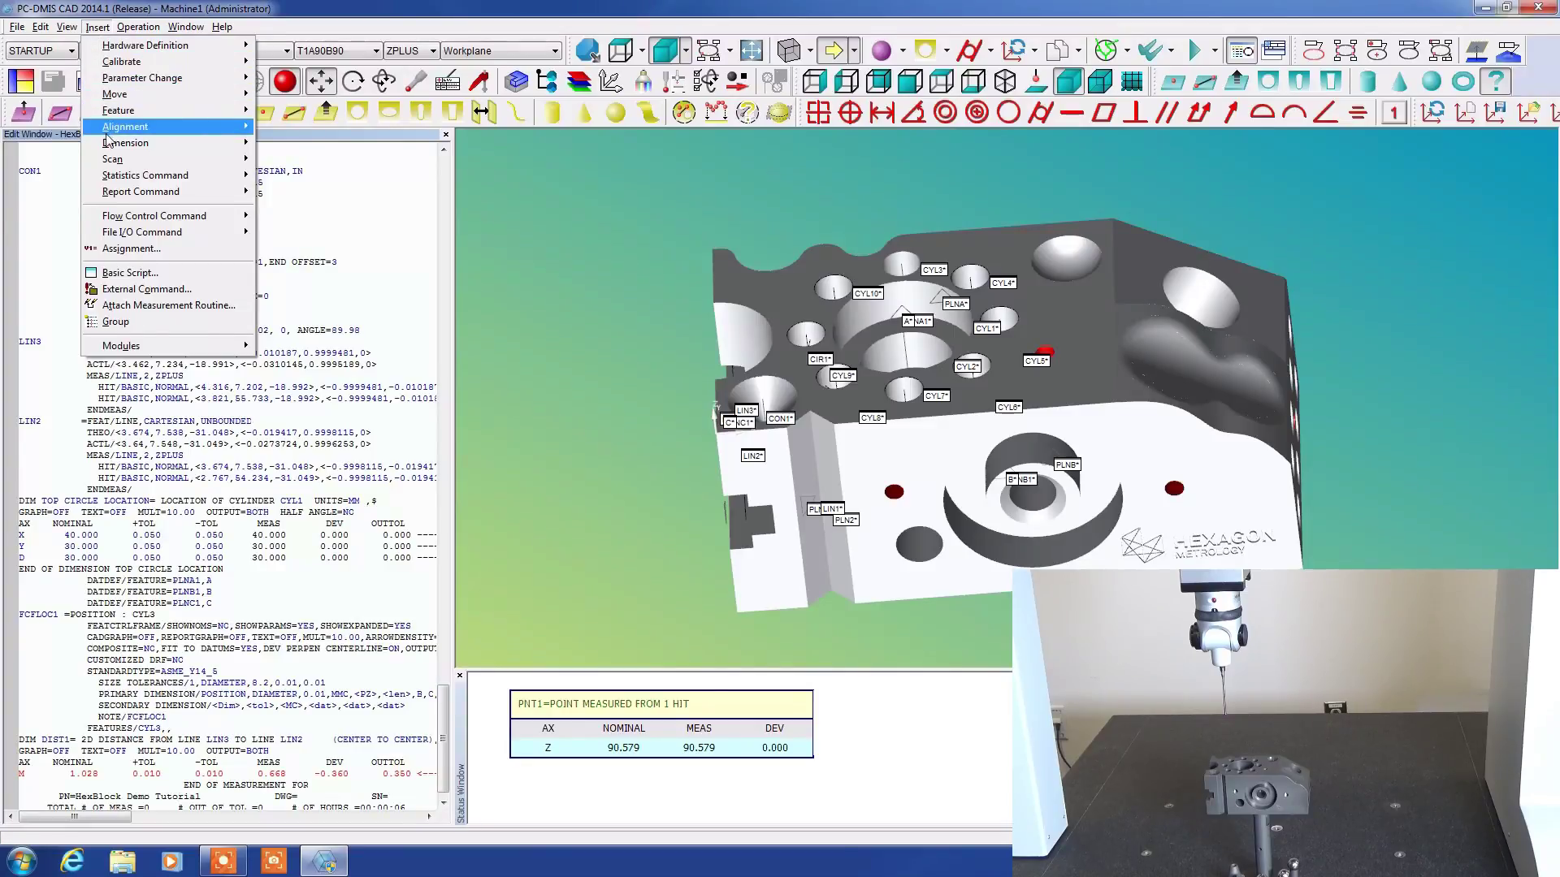
{"action": "mouse_move", "coordinate": [149, 32]}
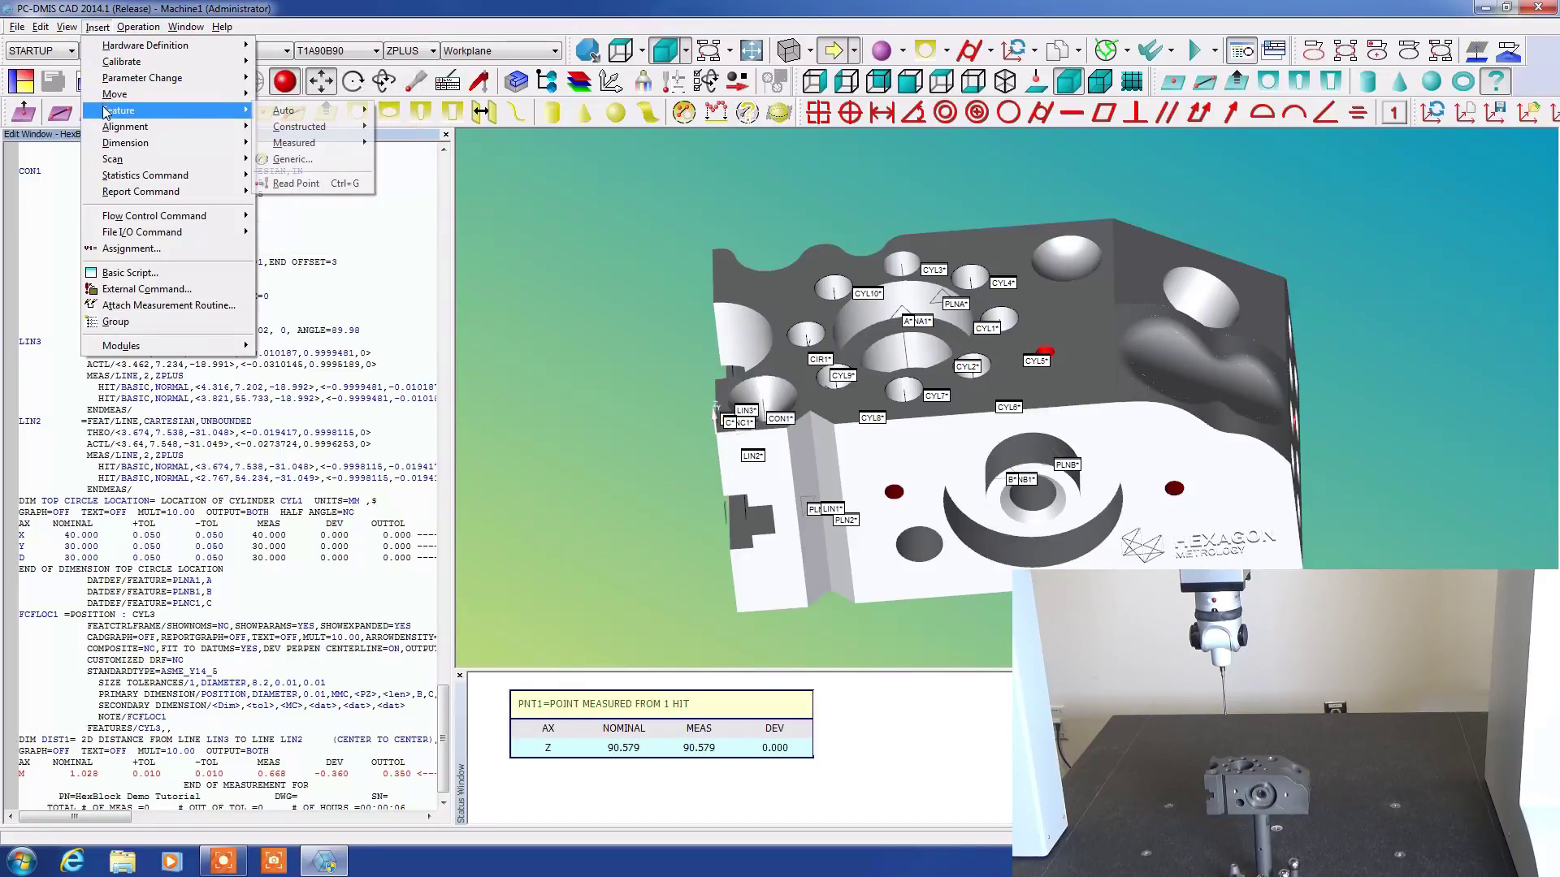
{"action": "mouse_move", "coordinate": [110, 96]}
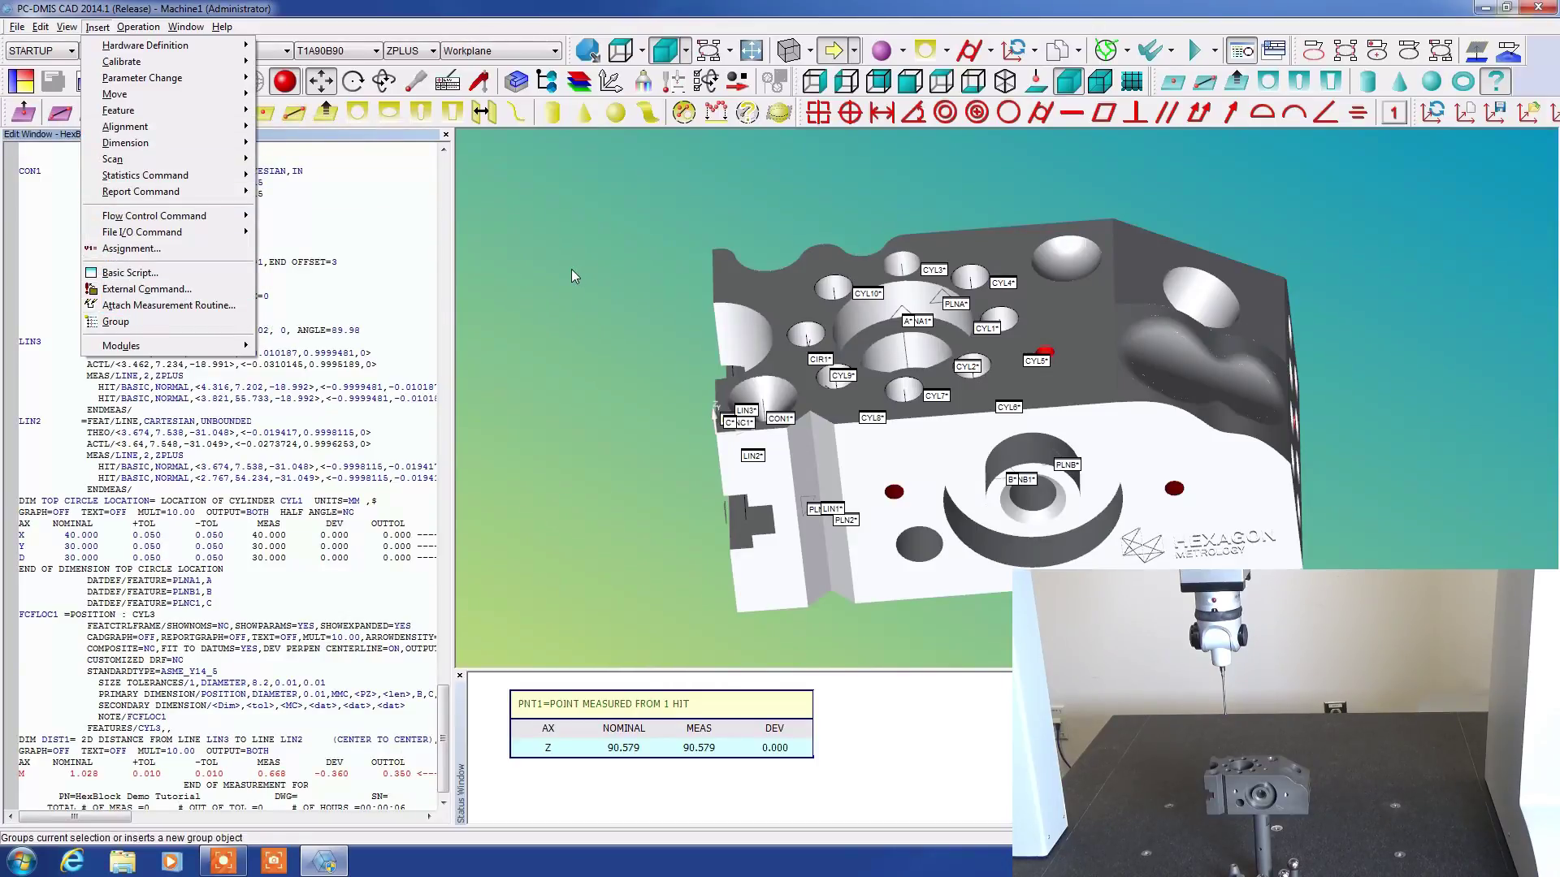
{"action": "left_click", "coordinate": [527, 236]}
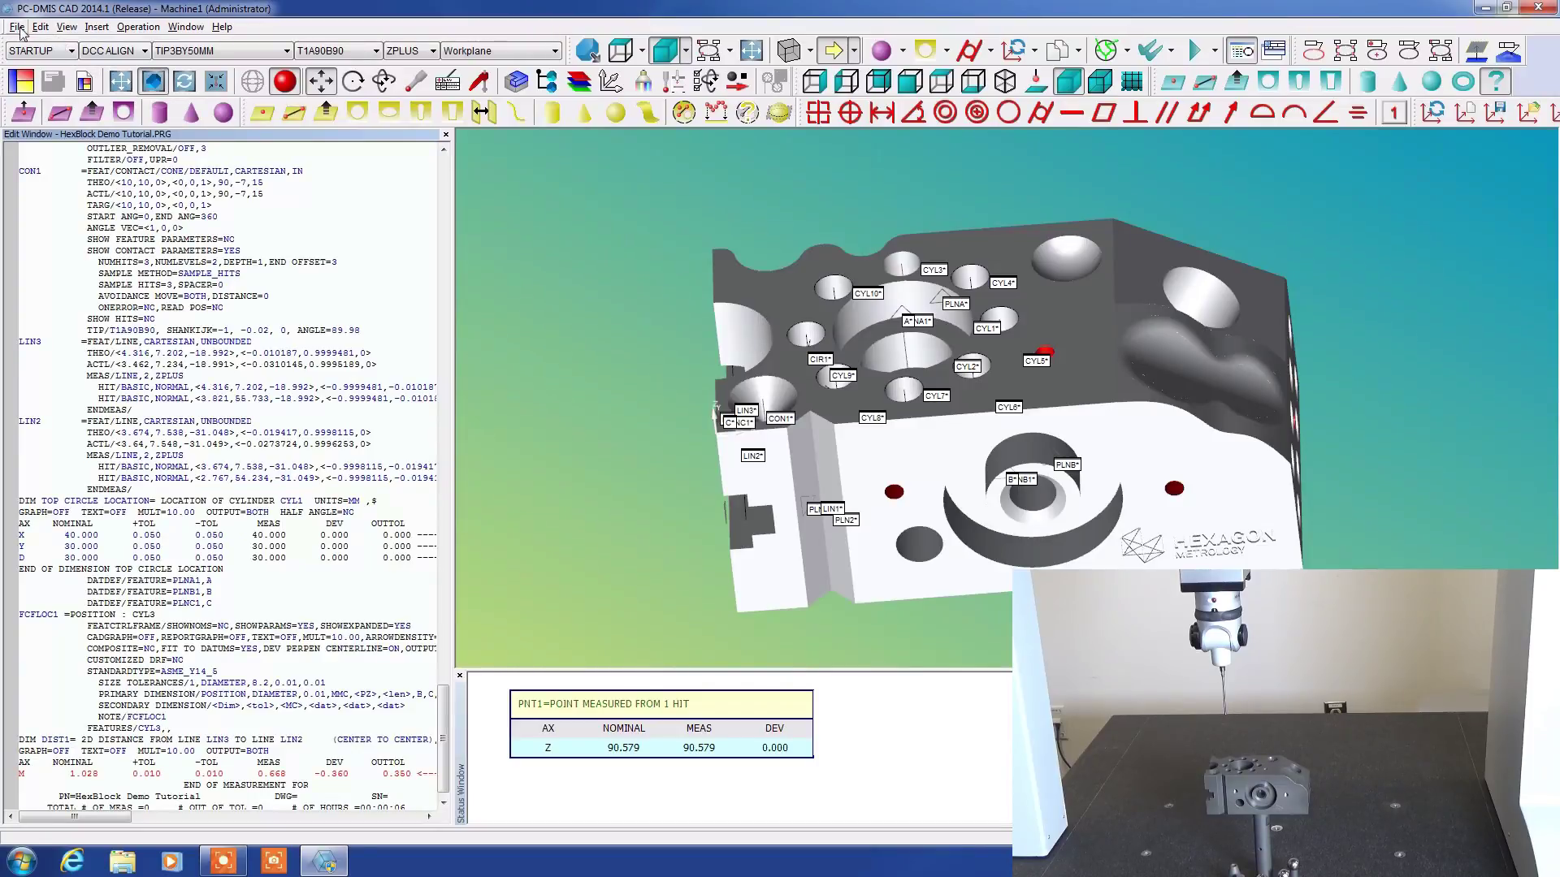
Step: Turn on Path Lines from the View menu to trace the probe route
{"action": "left_click", "coordinate": [65, 30]}
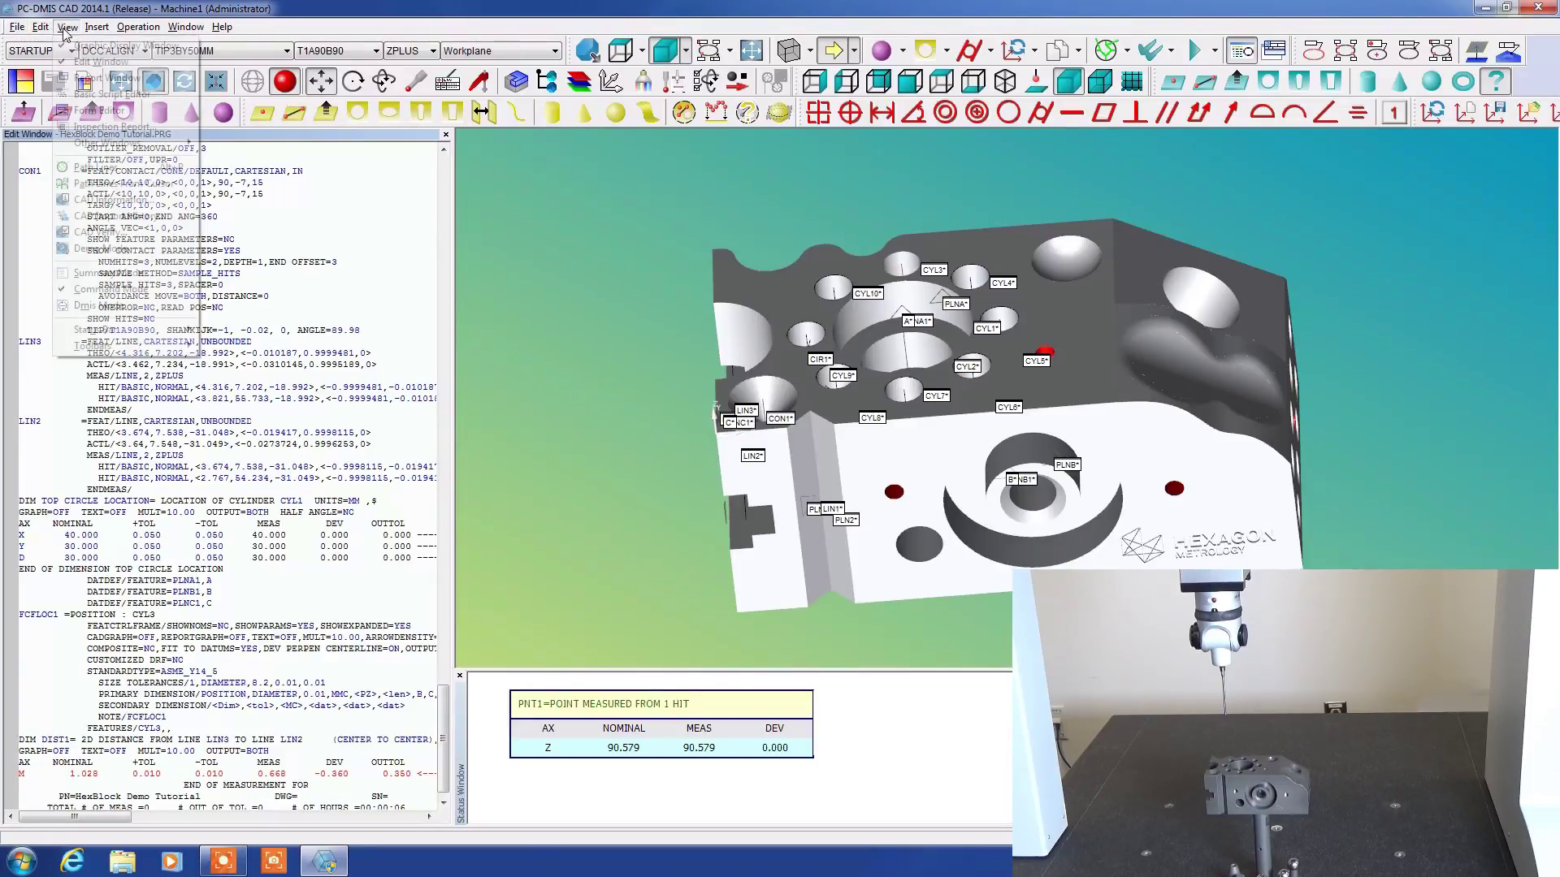
{"action": "mouse_move", "coordinate": [42, 29]}
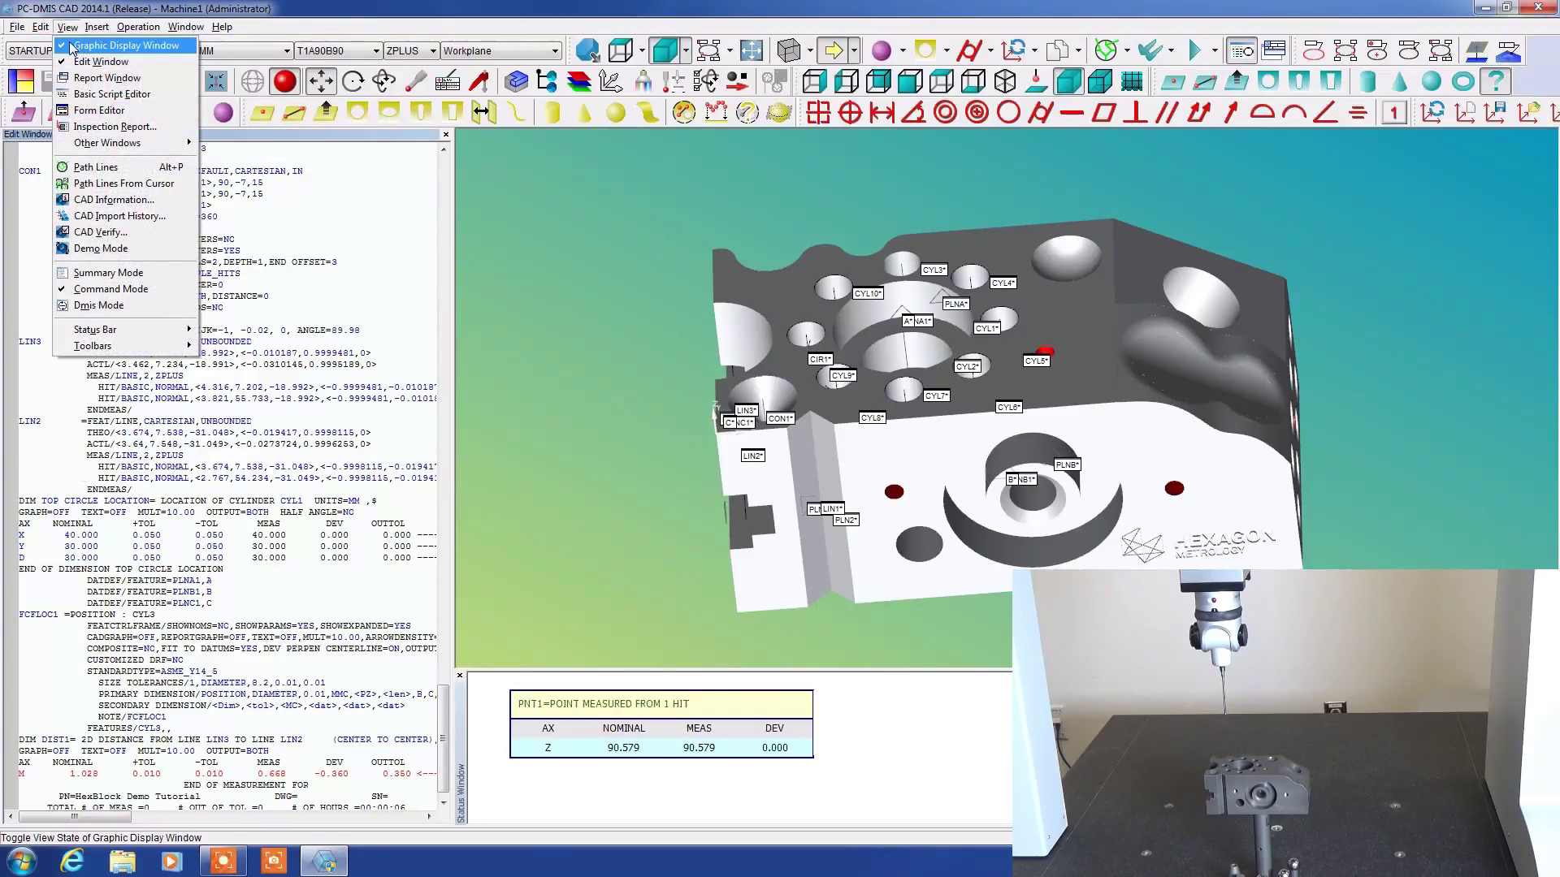
{"action": "left_click", "coordinate": [89, 168]}
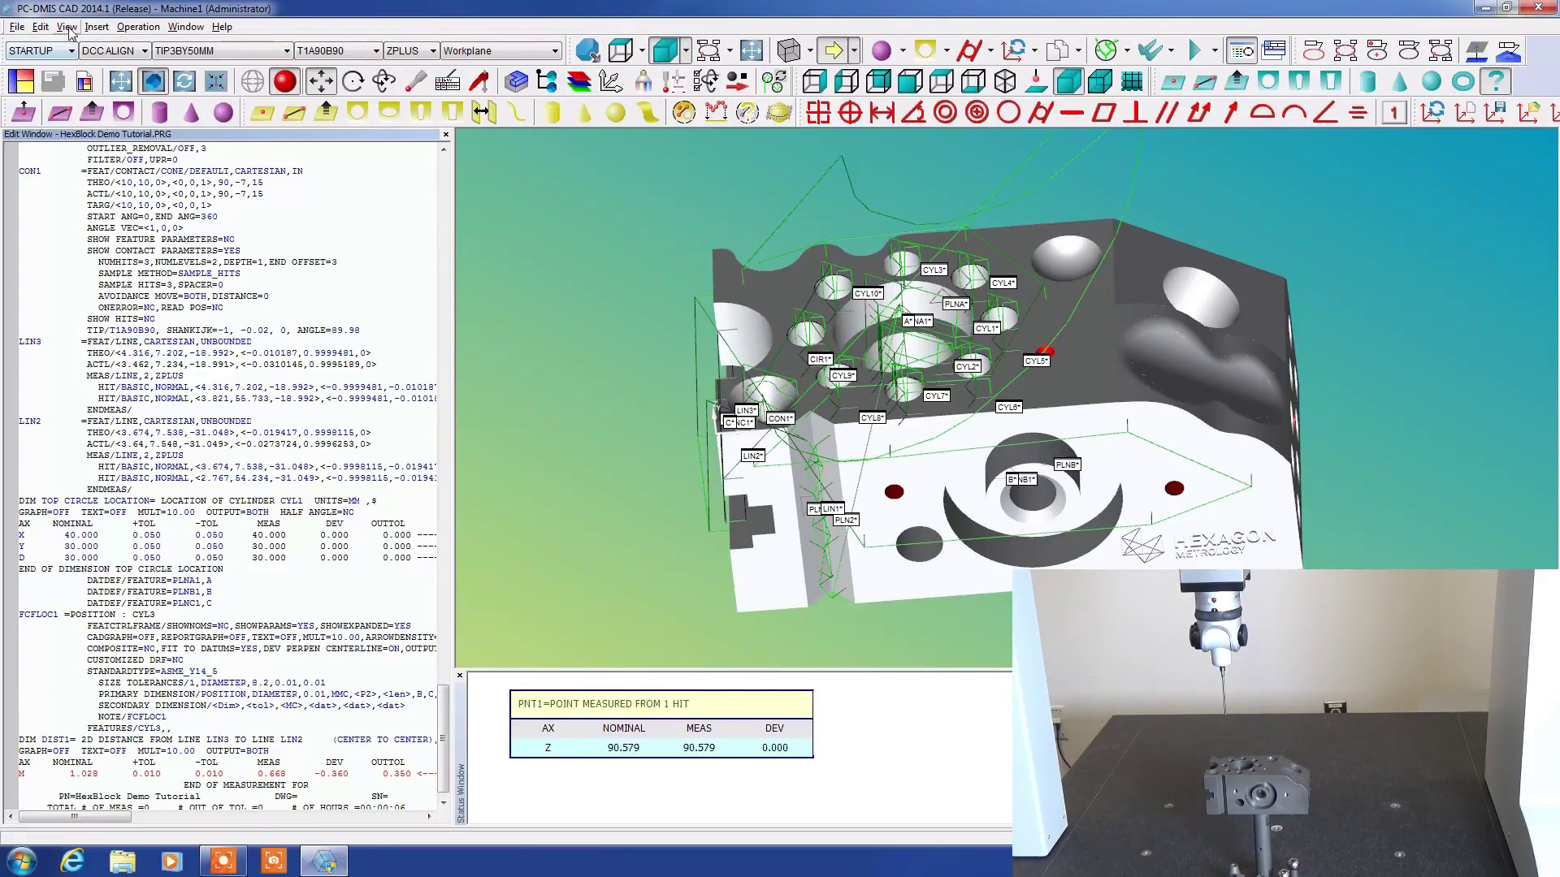
Step: Run Operation > Graphic Display Window > Collision Detection with the Collision List shown
{"action": "left_click", "coordinate": [137, 27]}
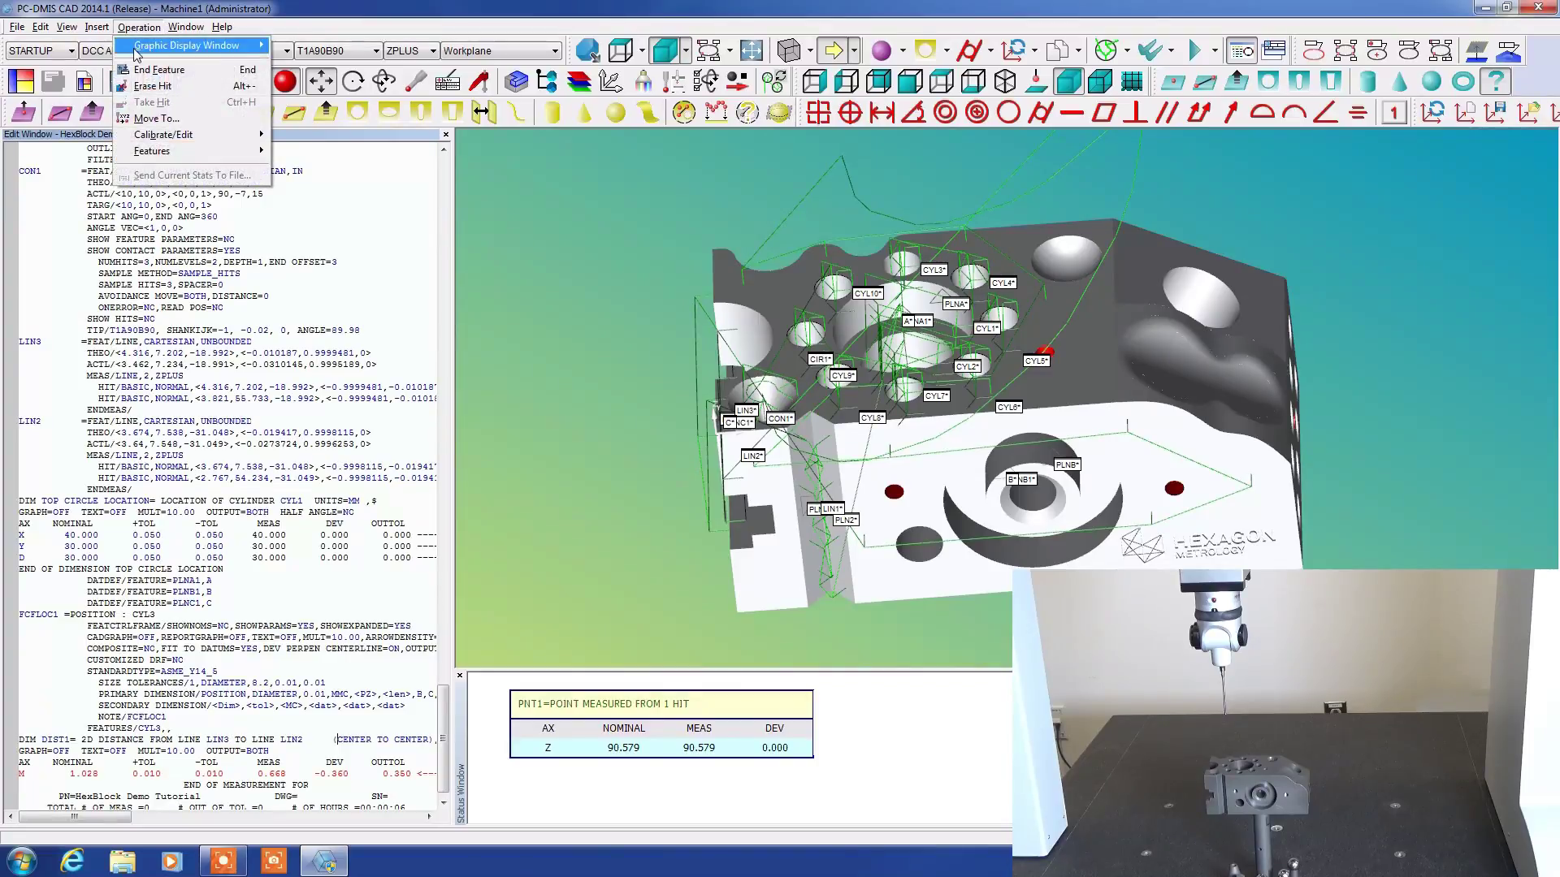
{"action": "mouse_move", "coordinate": [137, 53]}
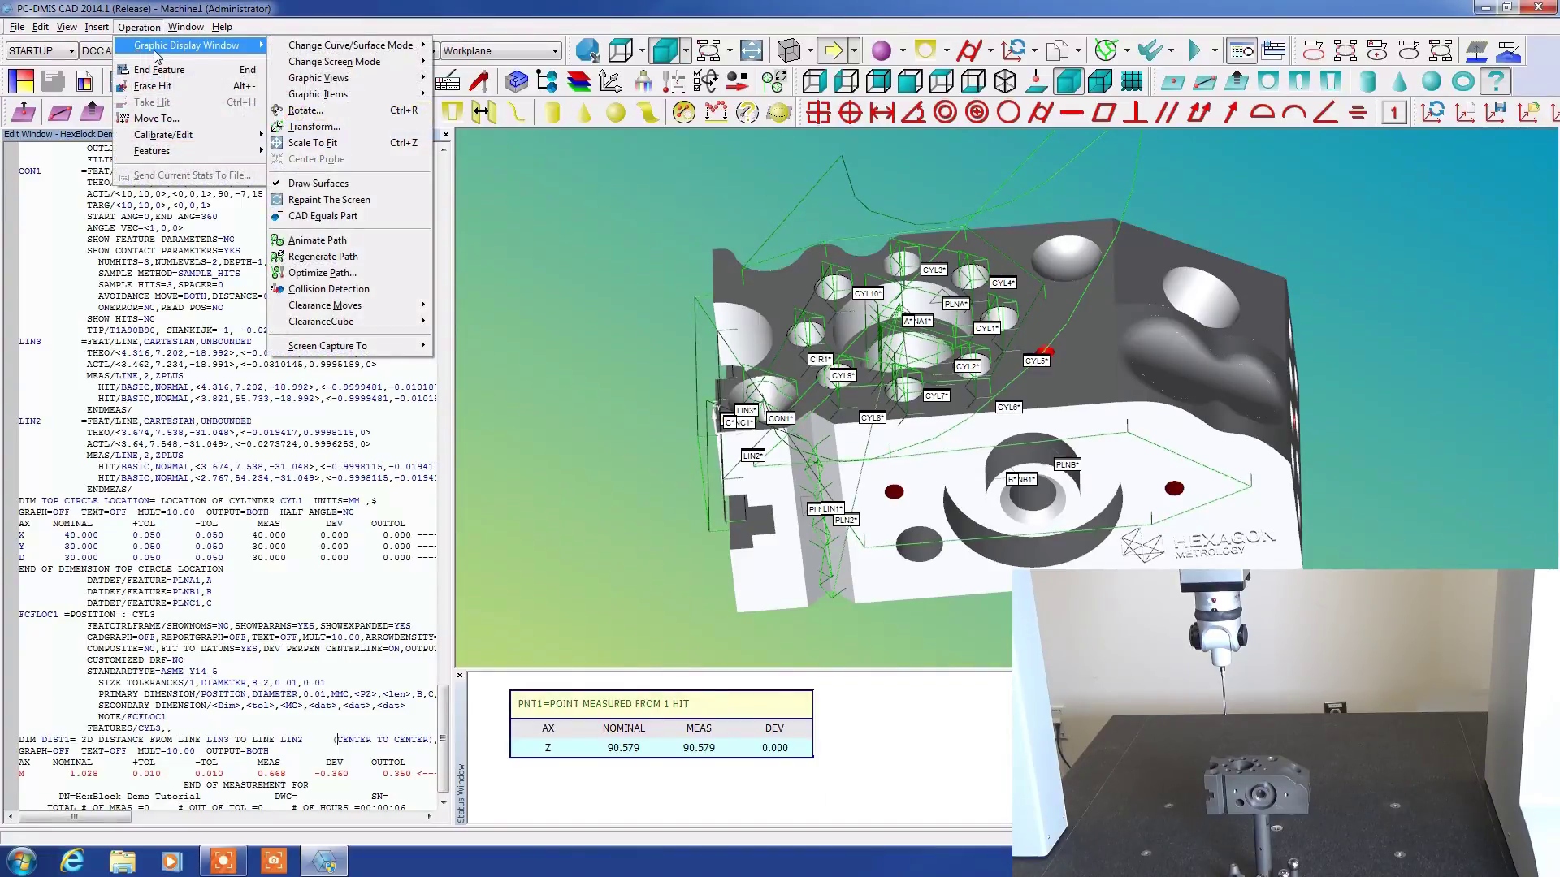
{"action": "left_click", "coordinate": [289, 289]}
{"action": "left_click", "coordinate": [316, 118]}
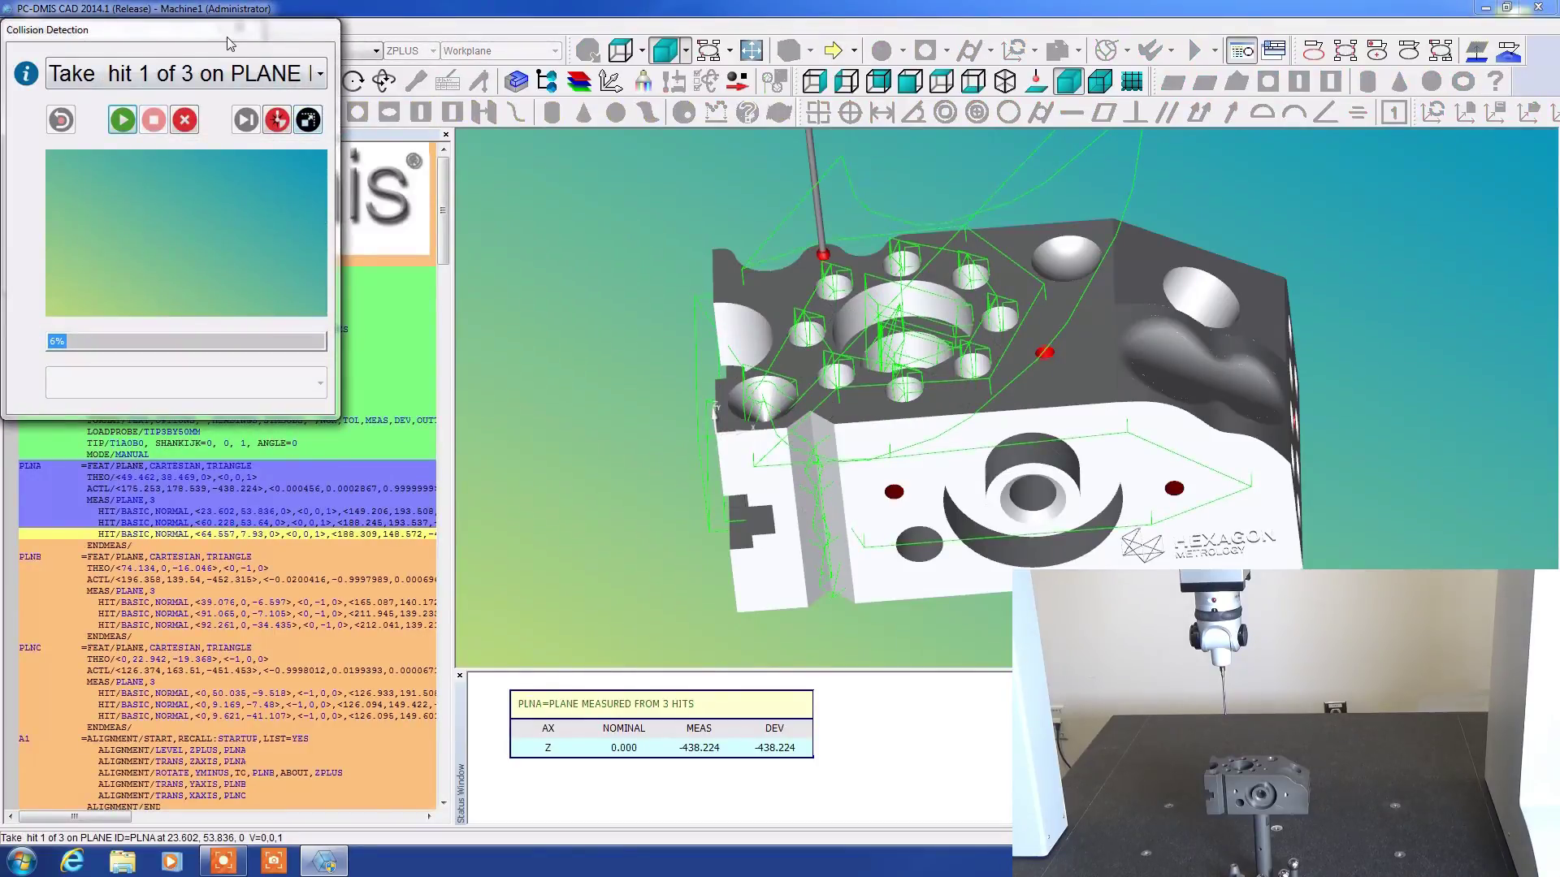
{"action": "left_click", "coordinate": [248, 196]}
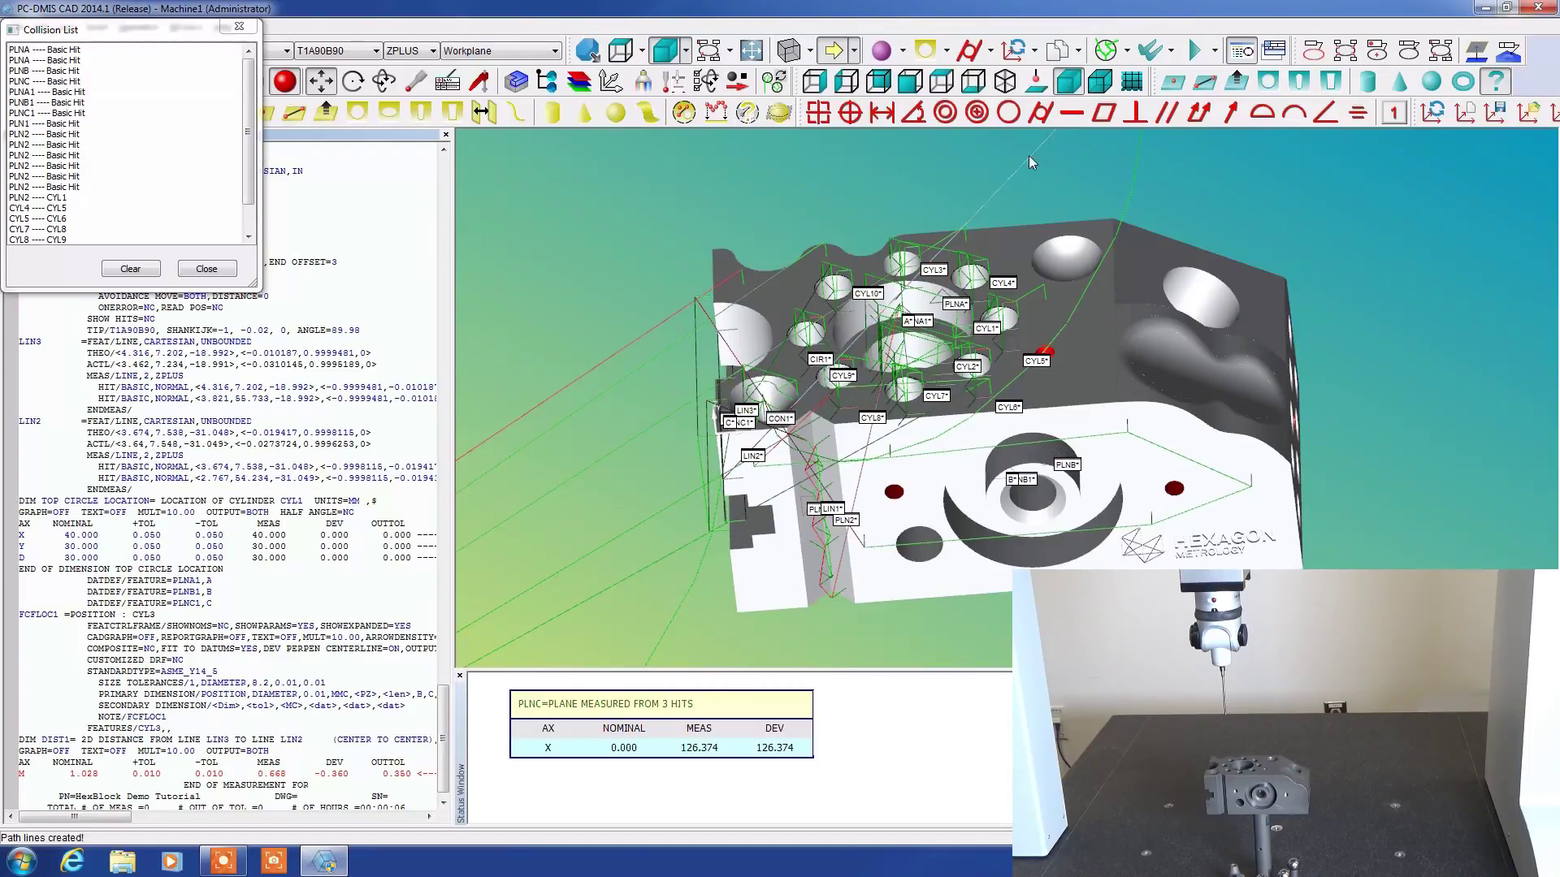
Step: Step through the PLN2, CYL4–CYL5, CYL7–CYL8 and LIN3 collision entries, then close the list
{"action": "left_click_drag", "start_coordinate": [143, 31], "coordinate": [471, 236]}
{"action": "left_click_drag", "start_coordinate": [575, 308], "coordinate": [571, 343]}
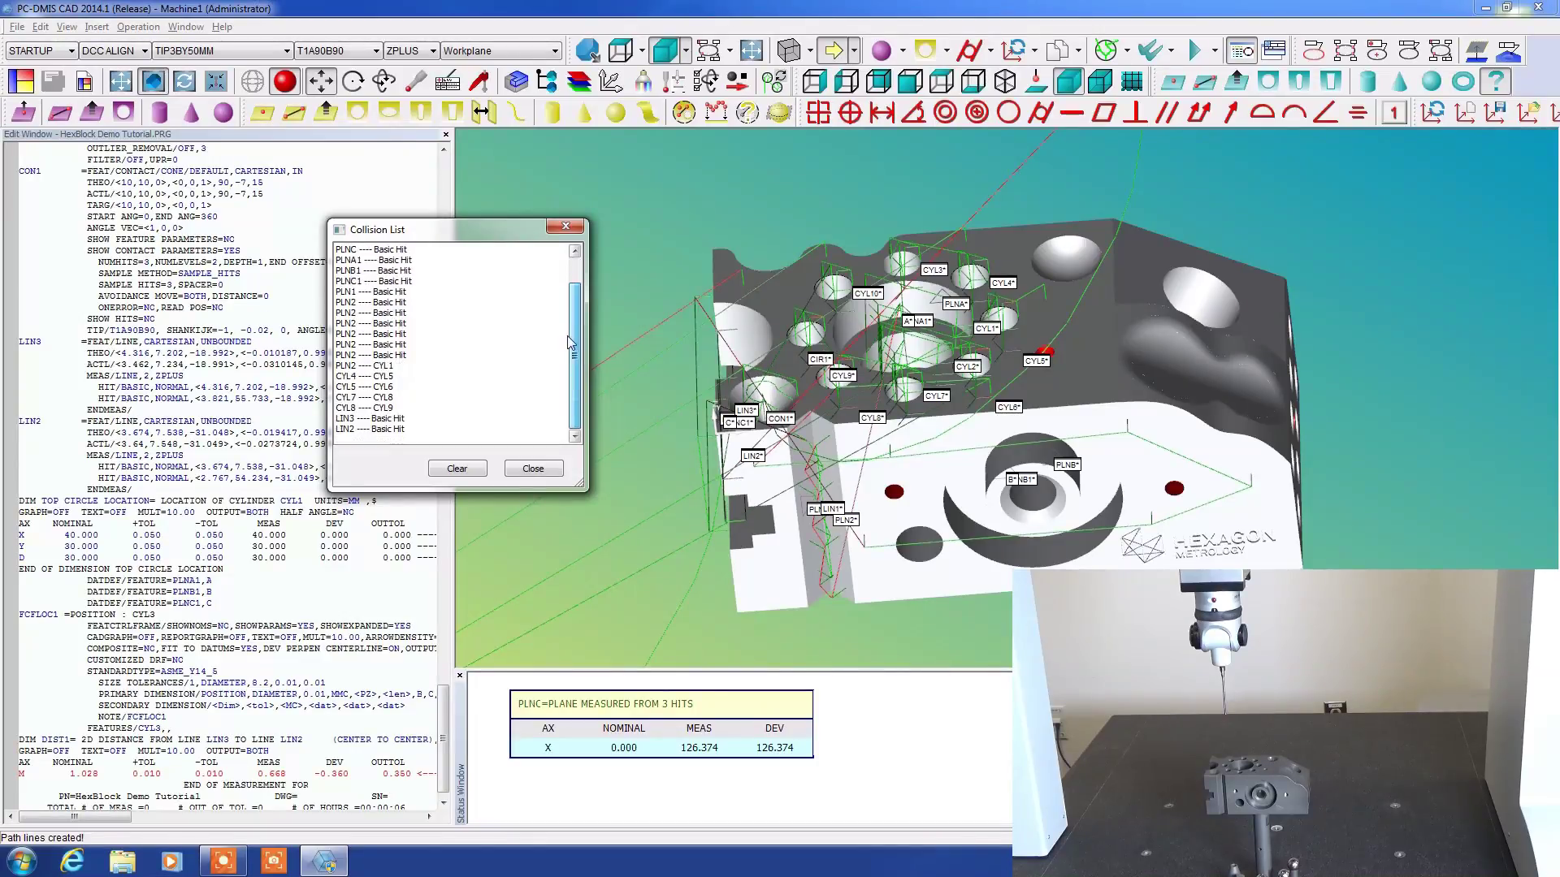
{"action": "left_click", "coordinate": [363, 334]}
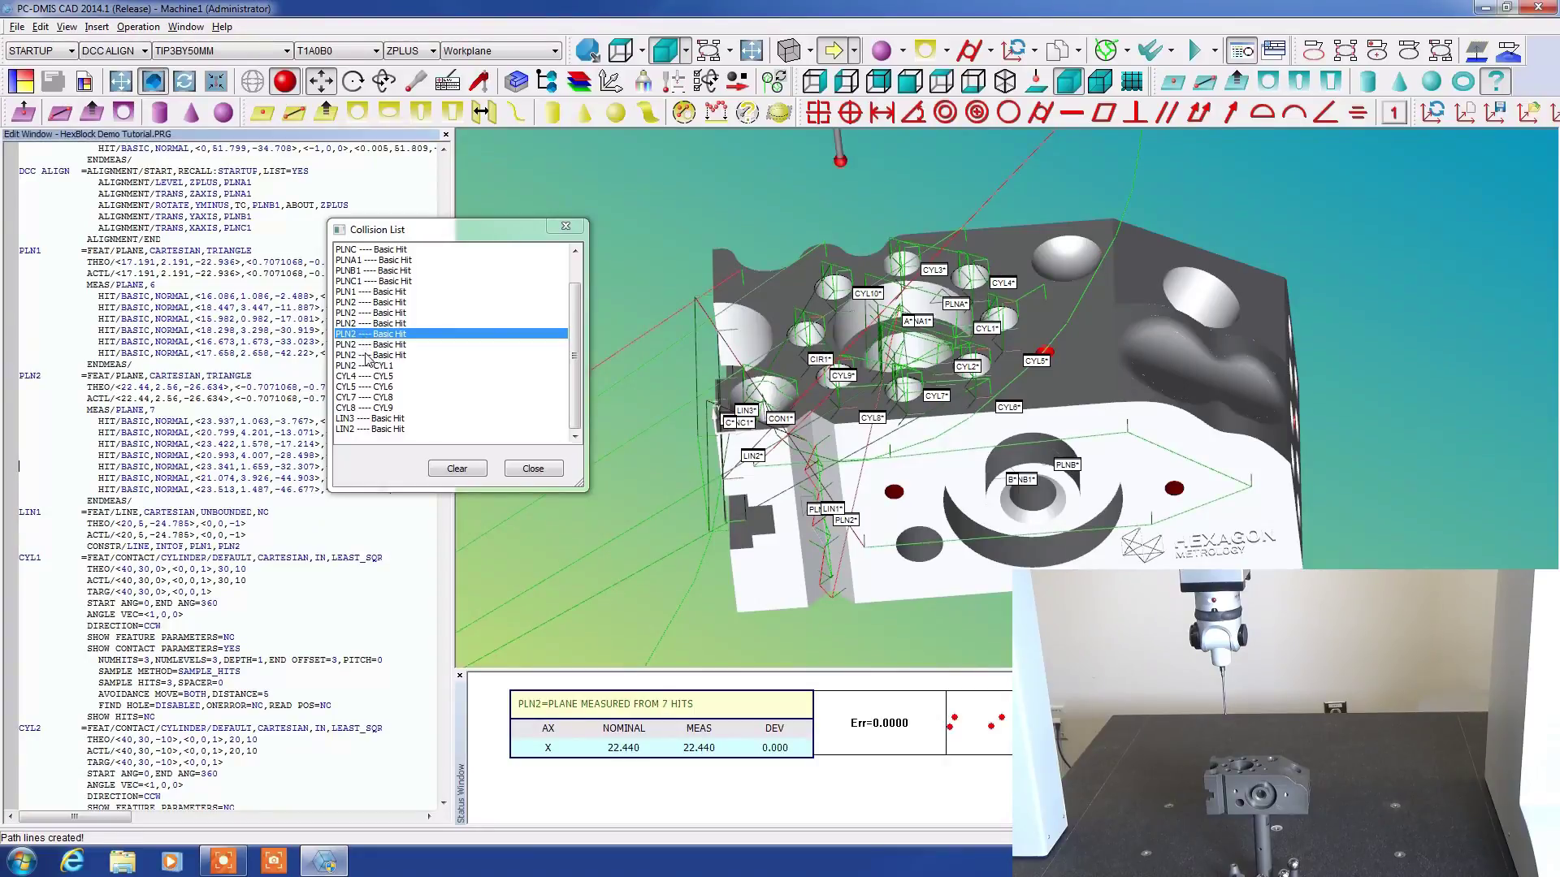
{"action": "left_click", "coordinate": [367, 355]}
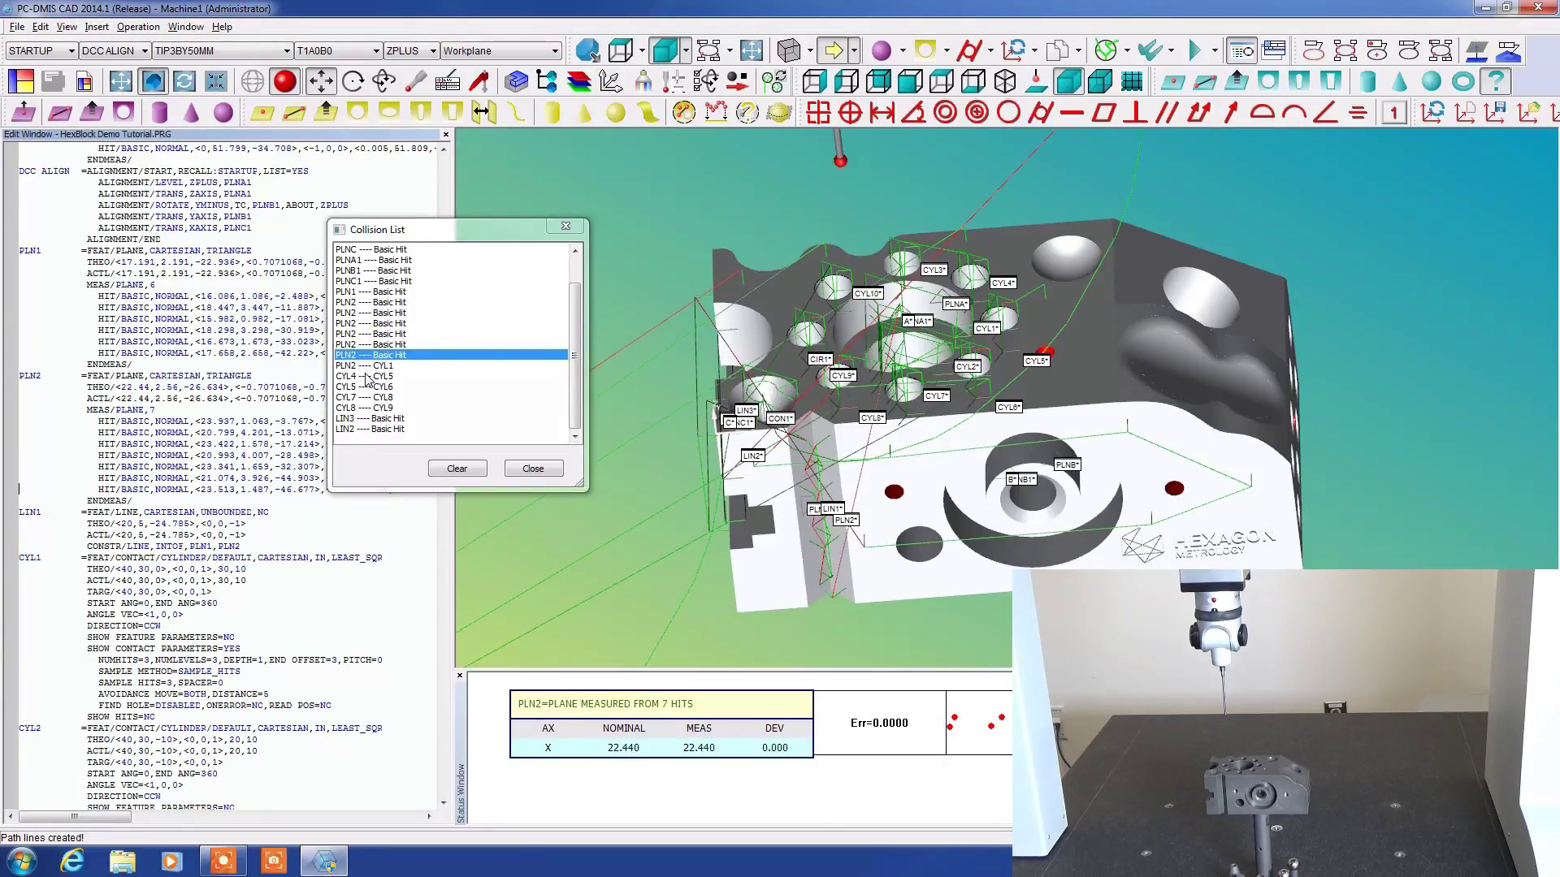
{"action": "left_click", "coordinate": [367, 377]}
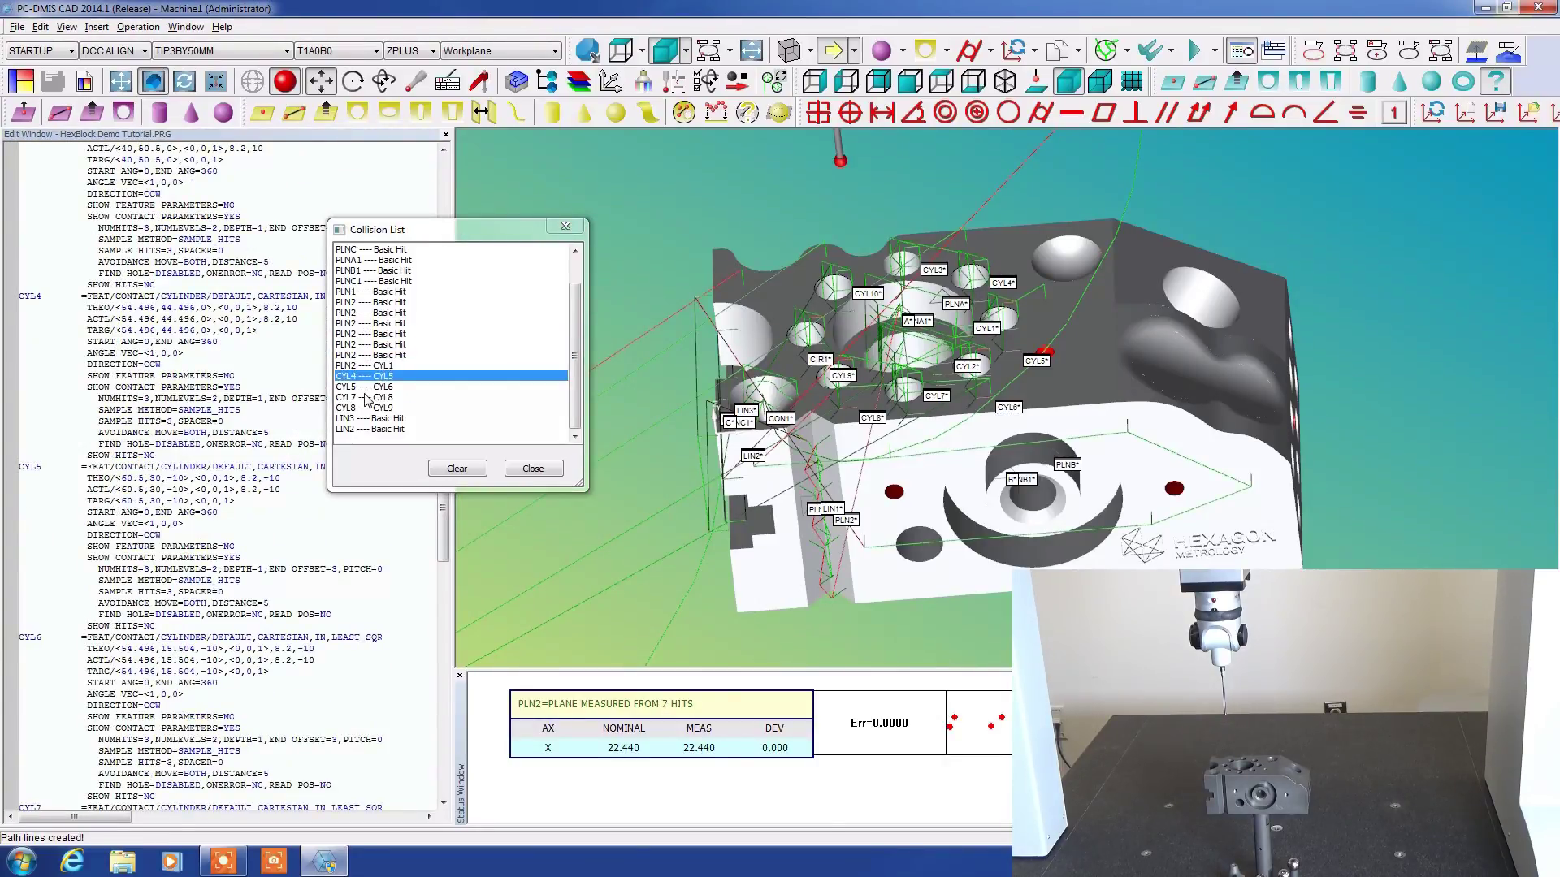
{"action": "left_click", "coordinate": [366, 398]}
{"action": "left_click", "coordinate": [364, 420]}
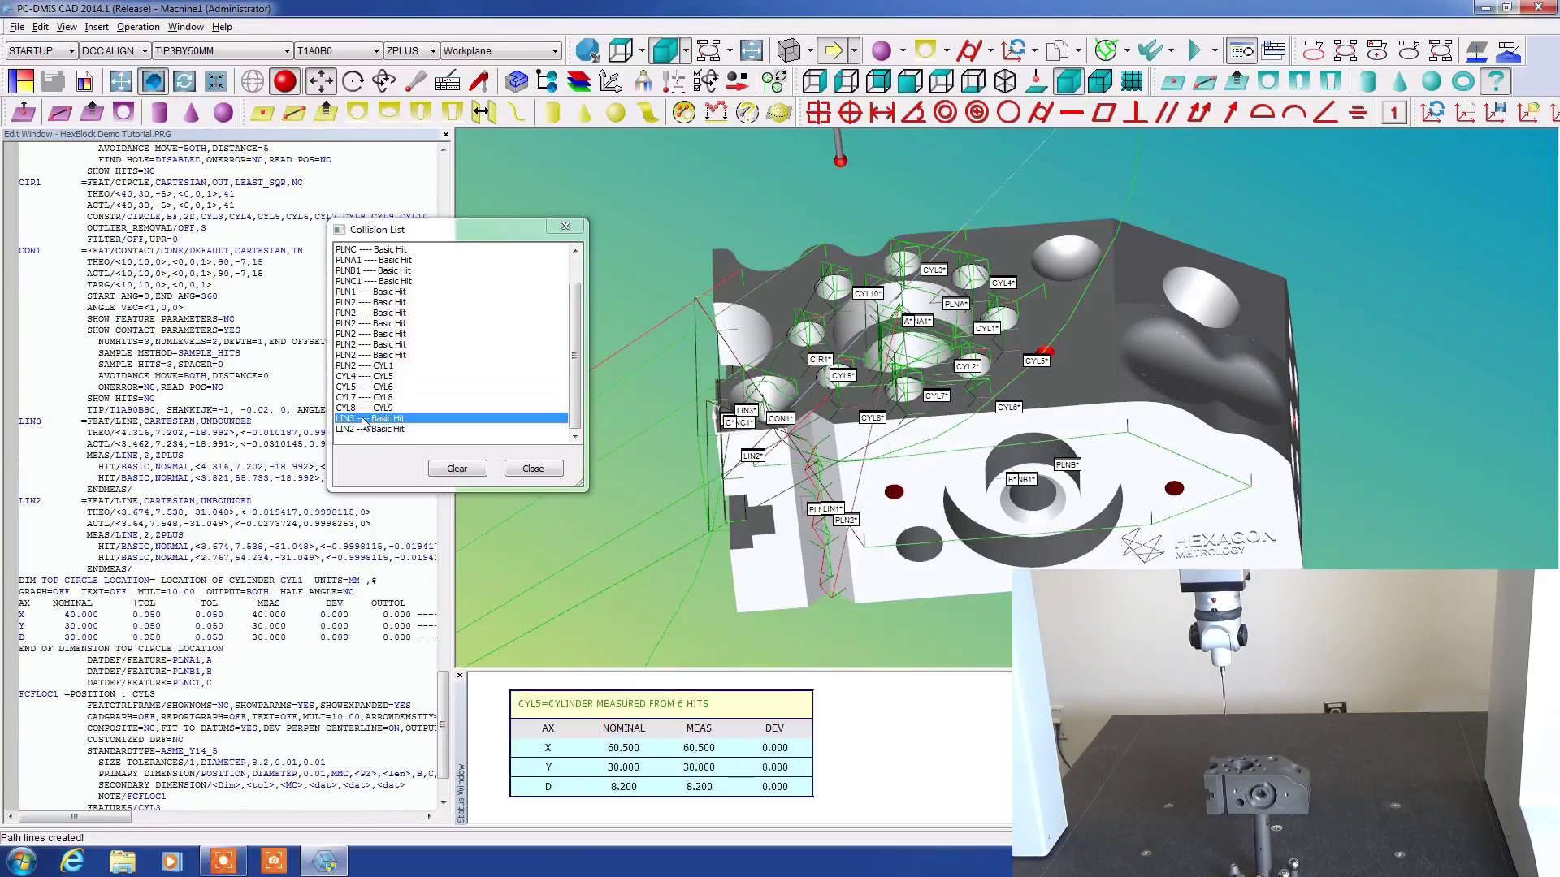
{"action": "left_click", "coordinate": [525, 469]}
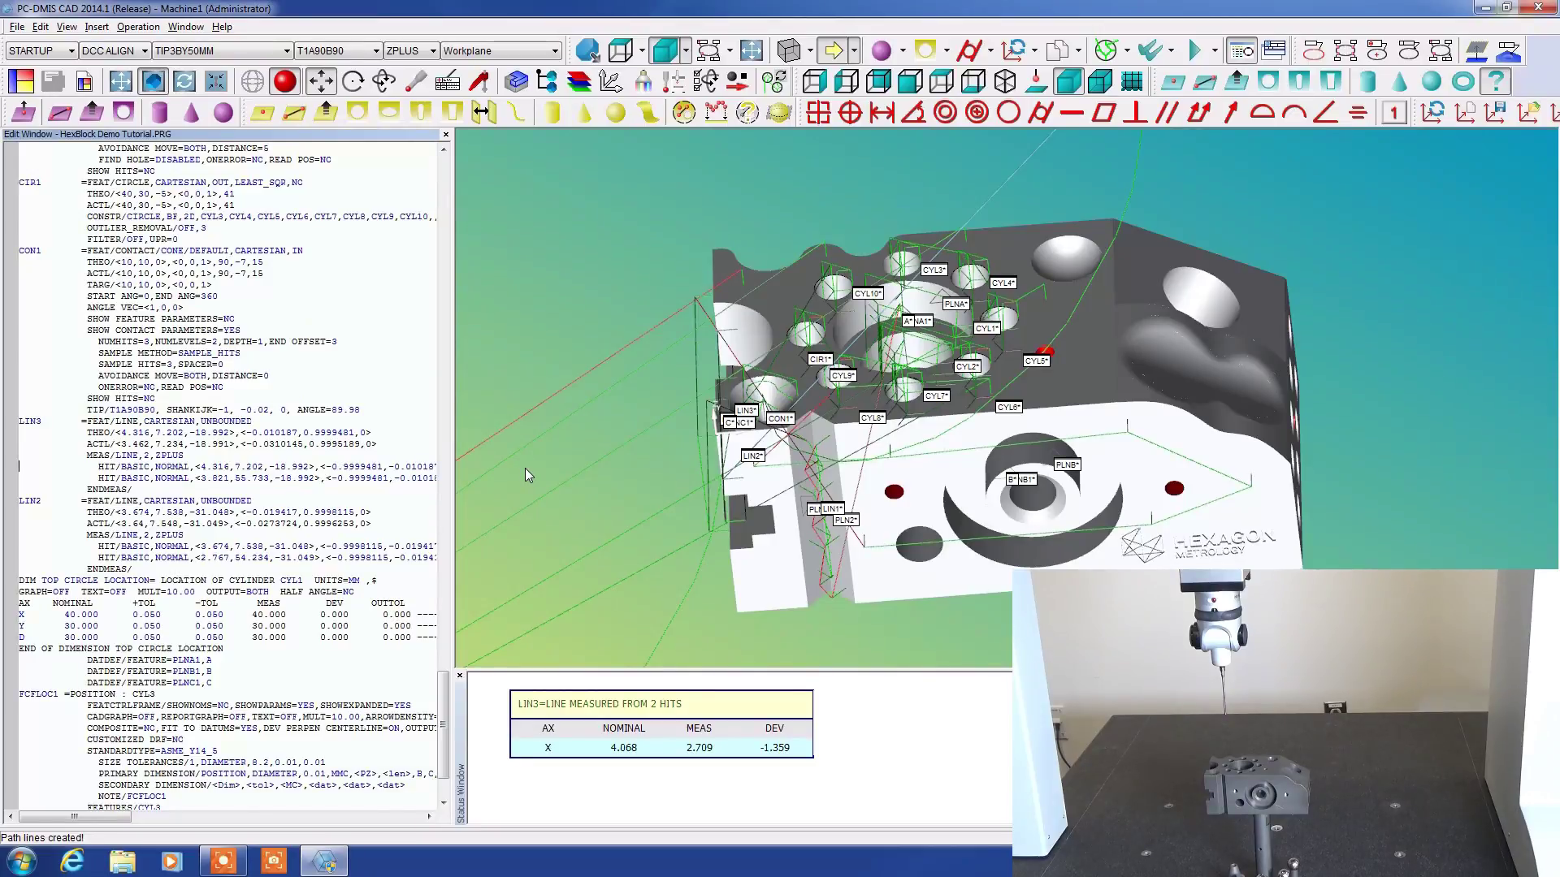
Step: Uncheck Path Lines in the View menu
{"action": "left_click", "coordinate": [67, 29]}
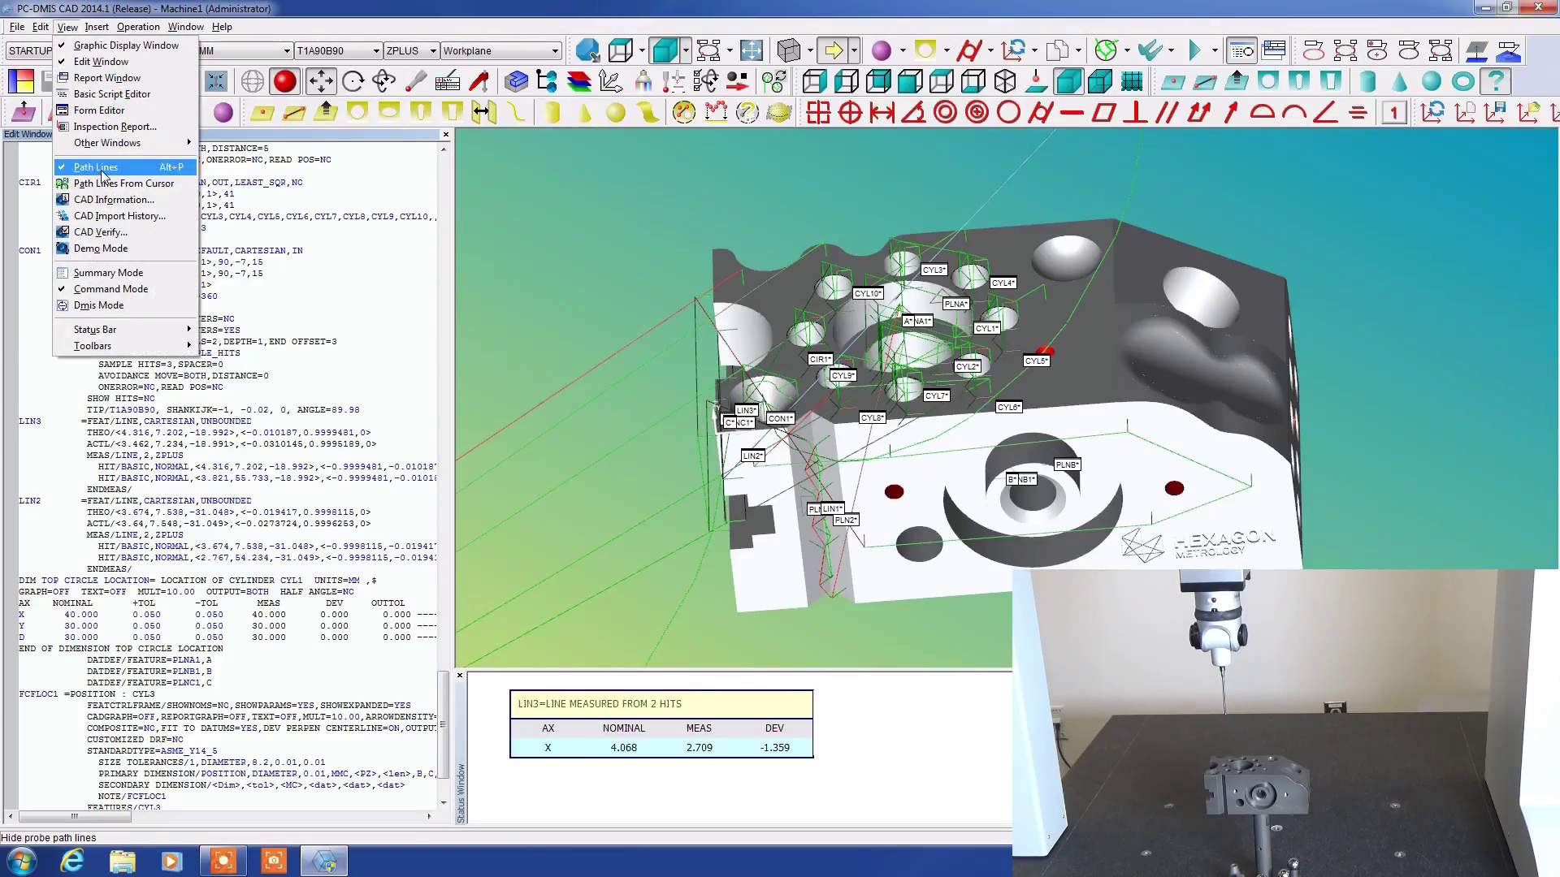
{"action": "left_click", "coordinate": [110, 175]}
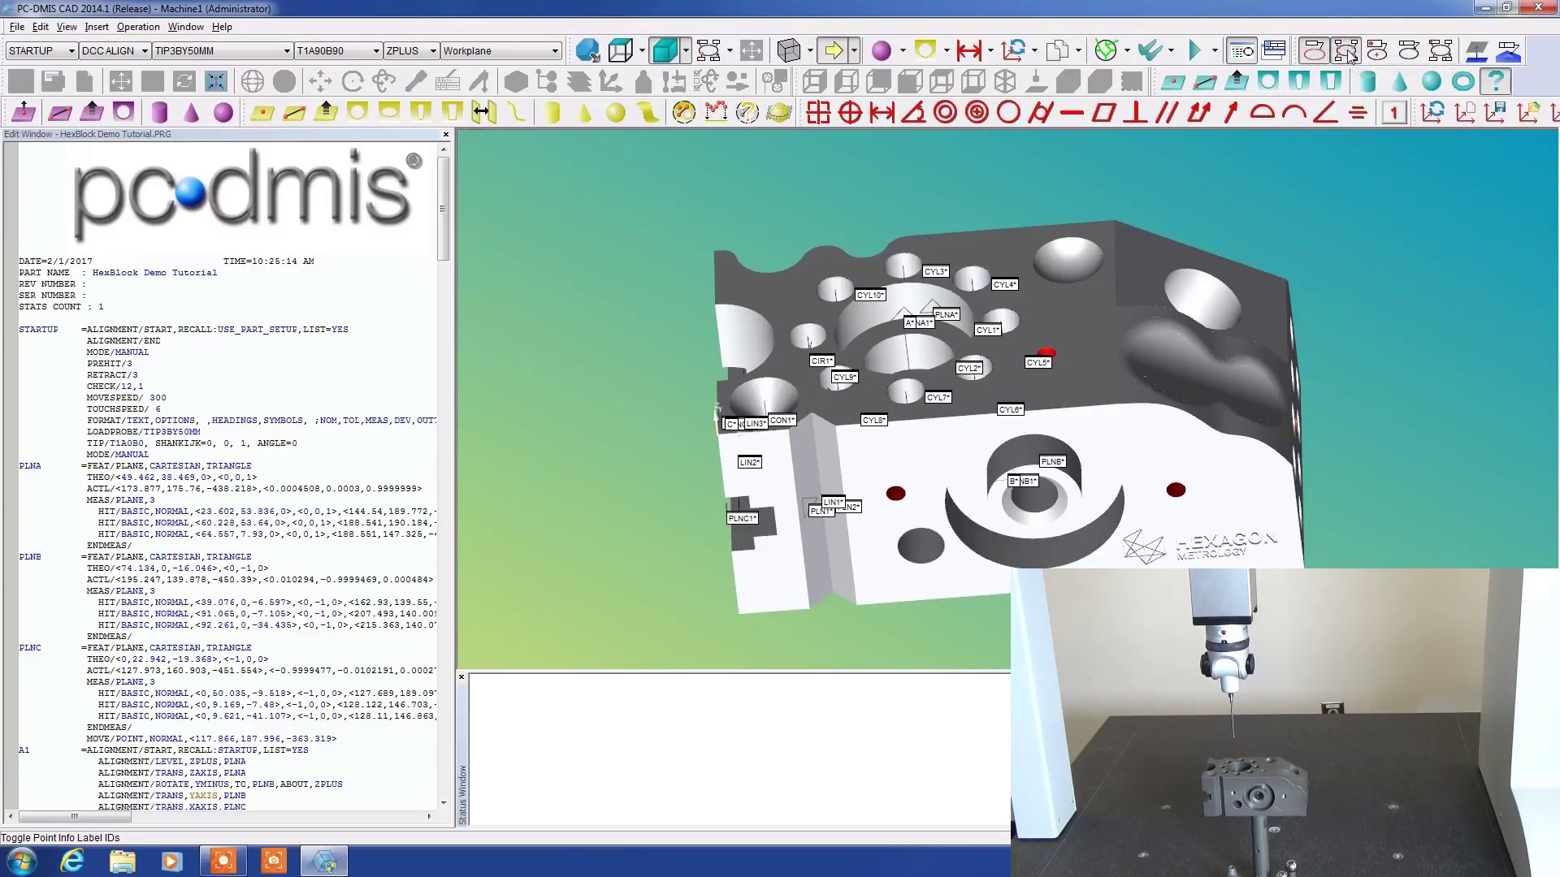
Step: Cycle the label toggles until only the feature ID labels show on the HexBlock model
{"action": "left_click", "coordinate": [1377, 51]}
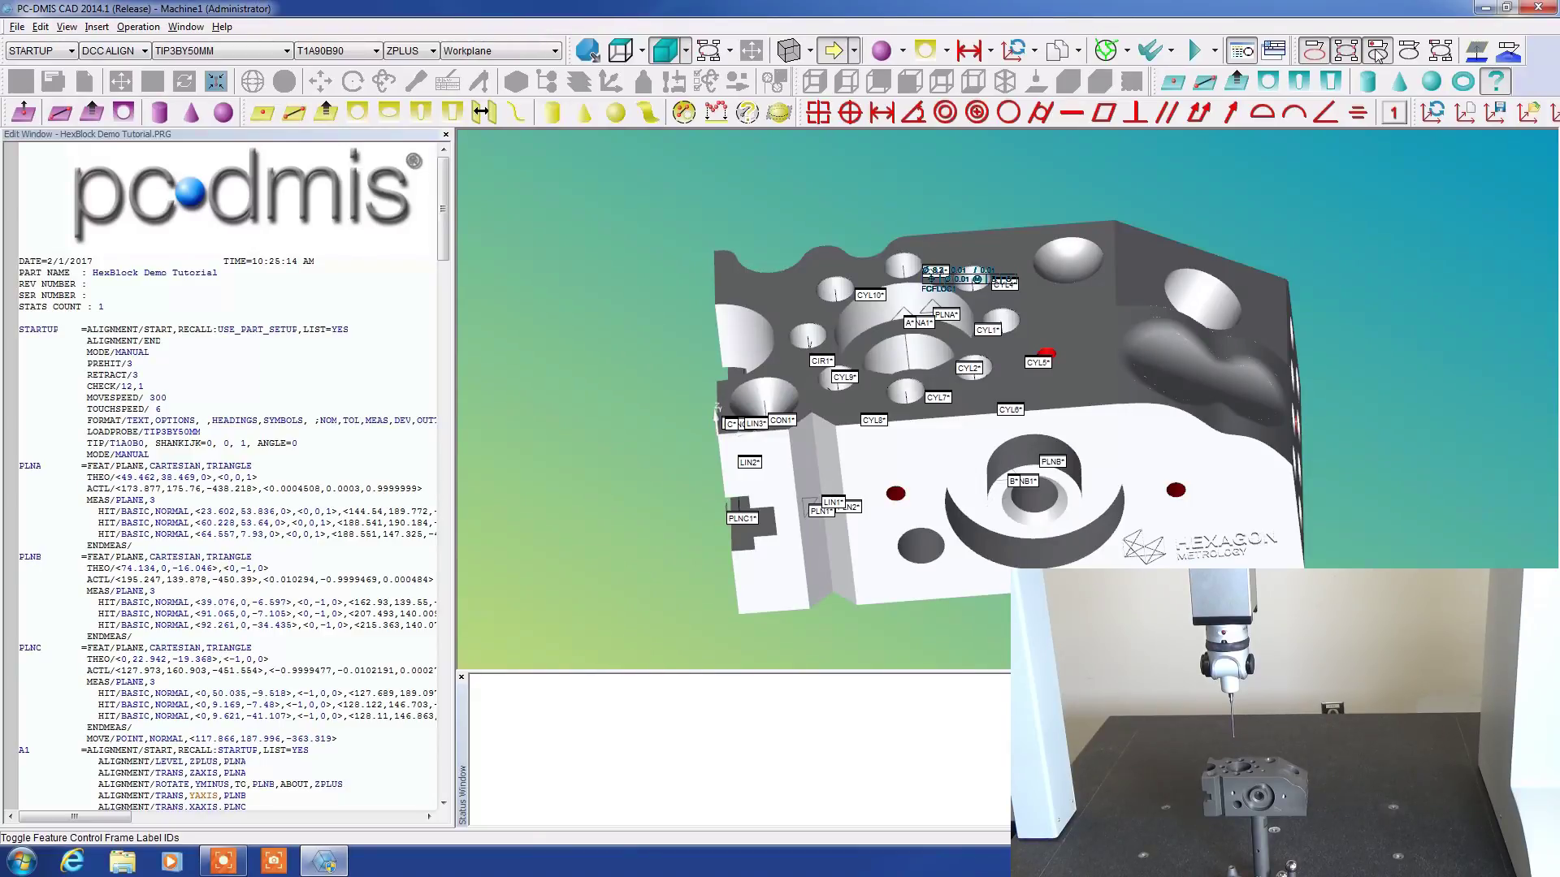
{"action": "left_click", "coordinate": [1377, 51]}
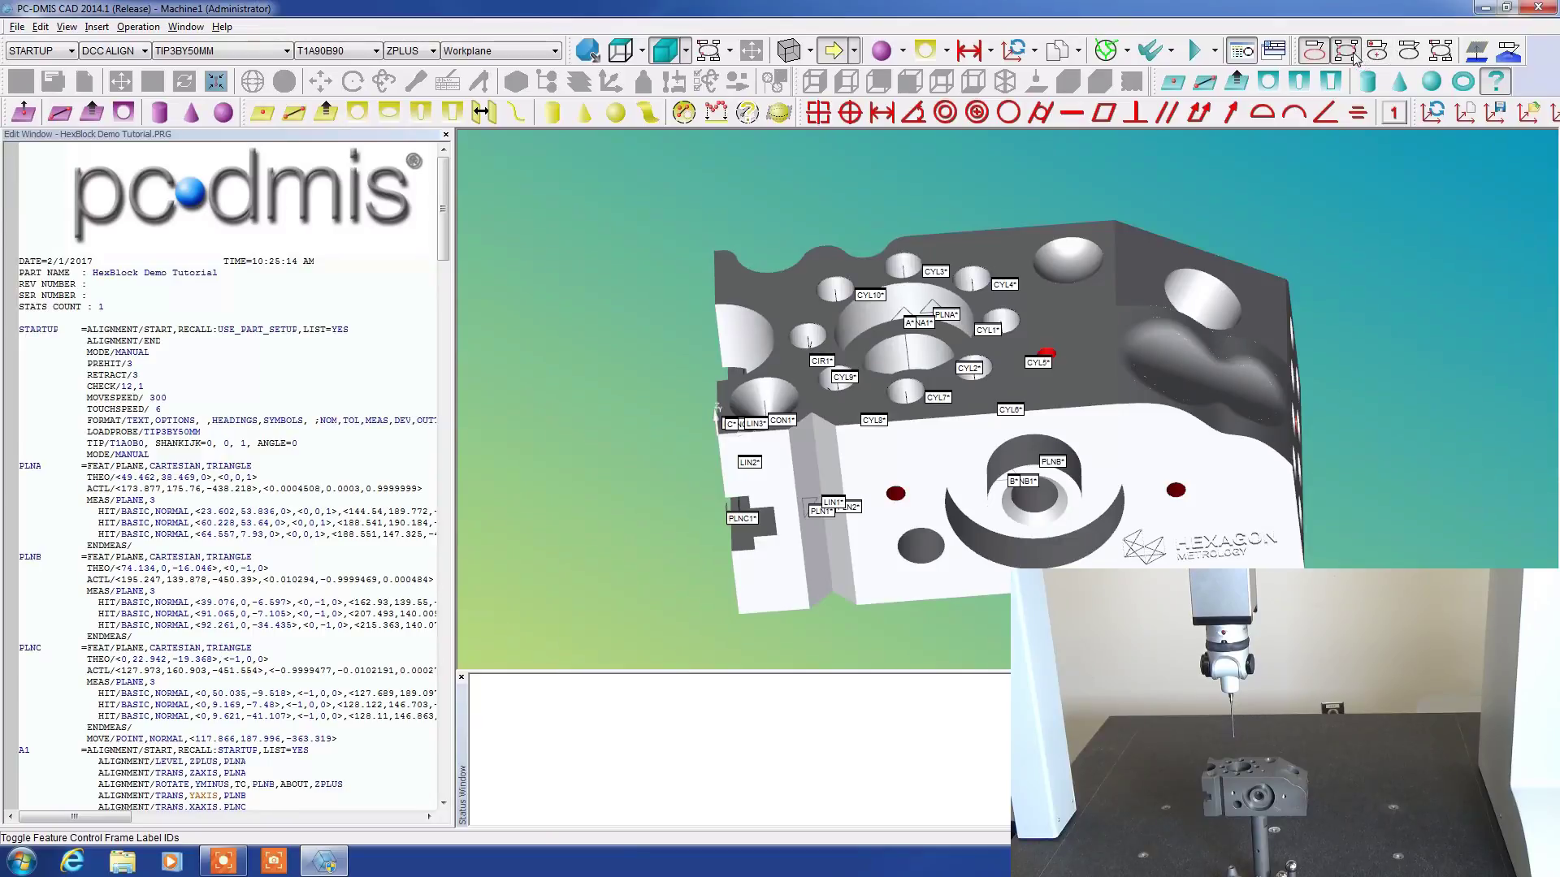
{"action": "left_click", "coordinate": [1313, 51]}
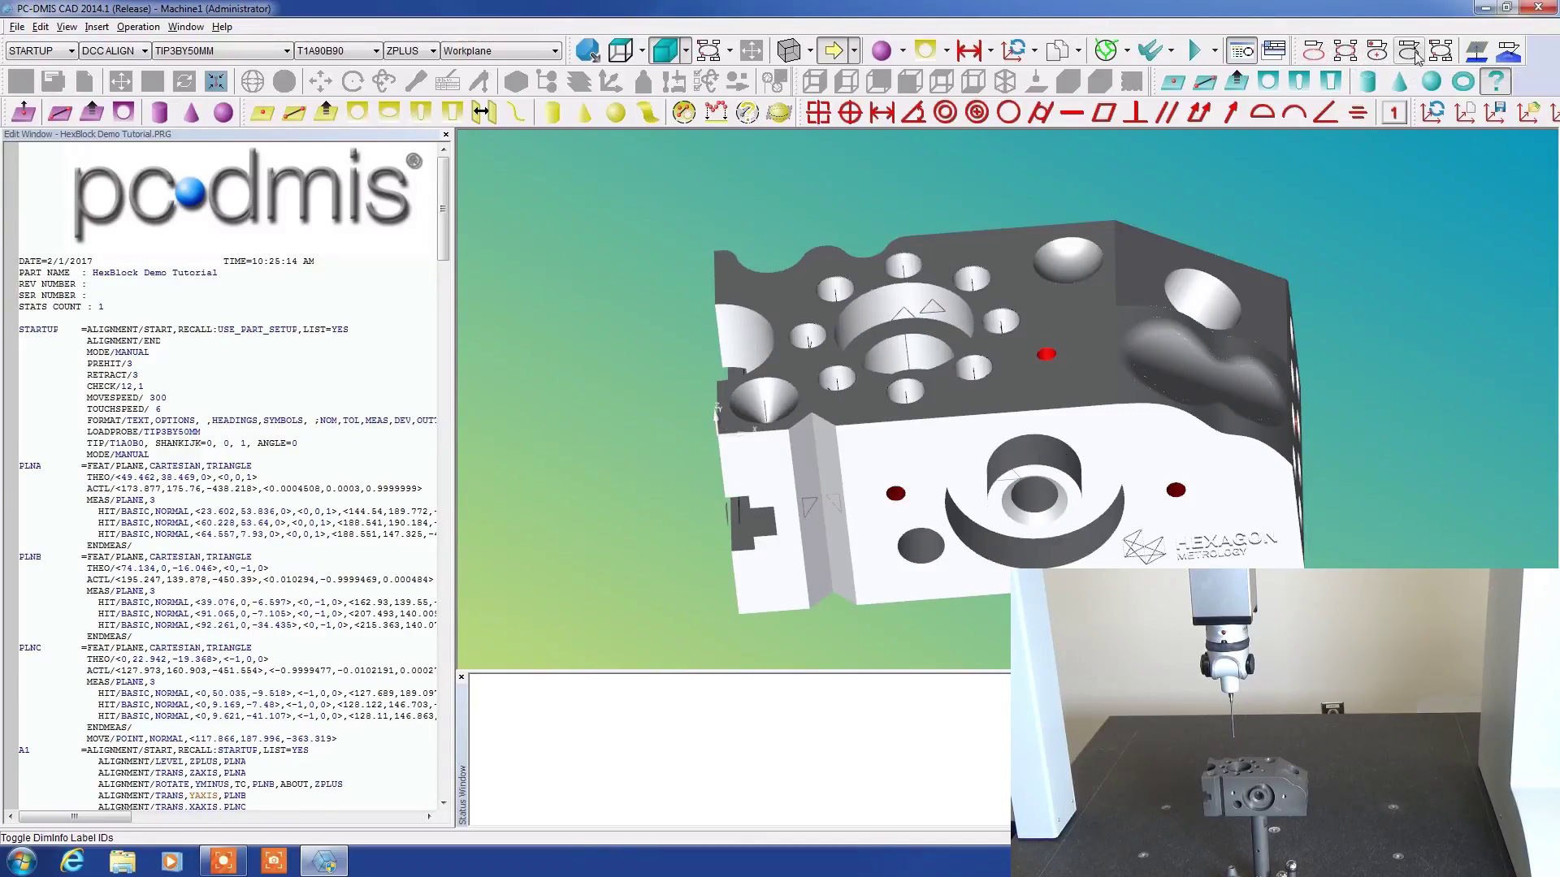
{"action": "left_click", "coordinate": [1441, 52]}
{"action": "left_click", "coordinate": [1442, 51]}
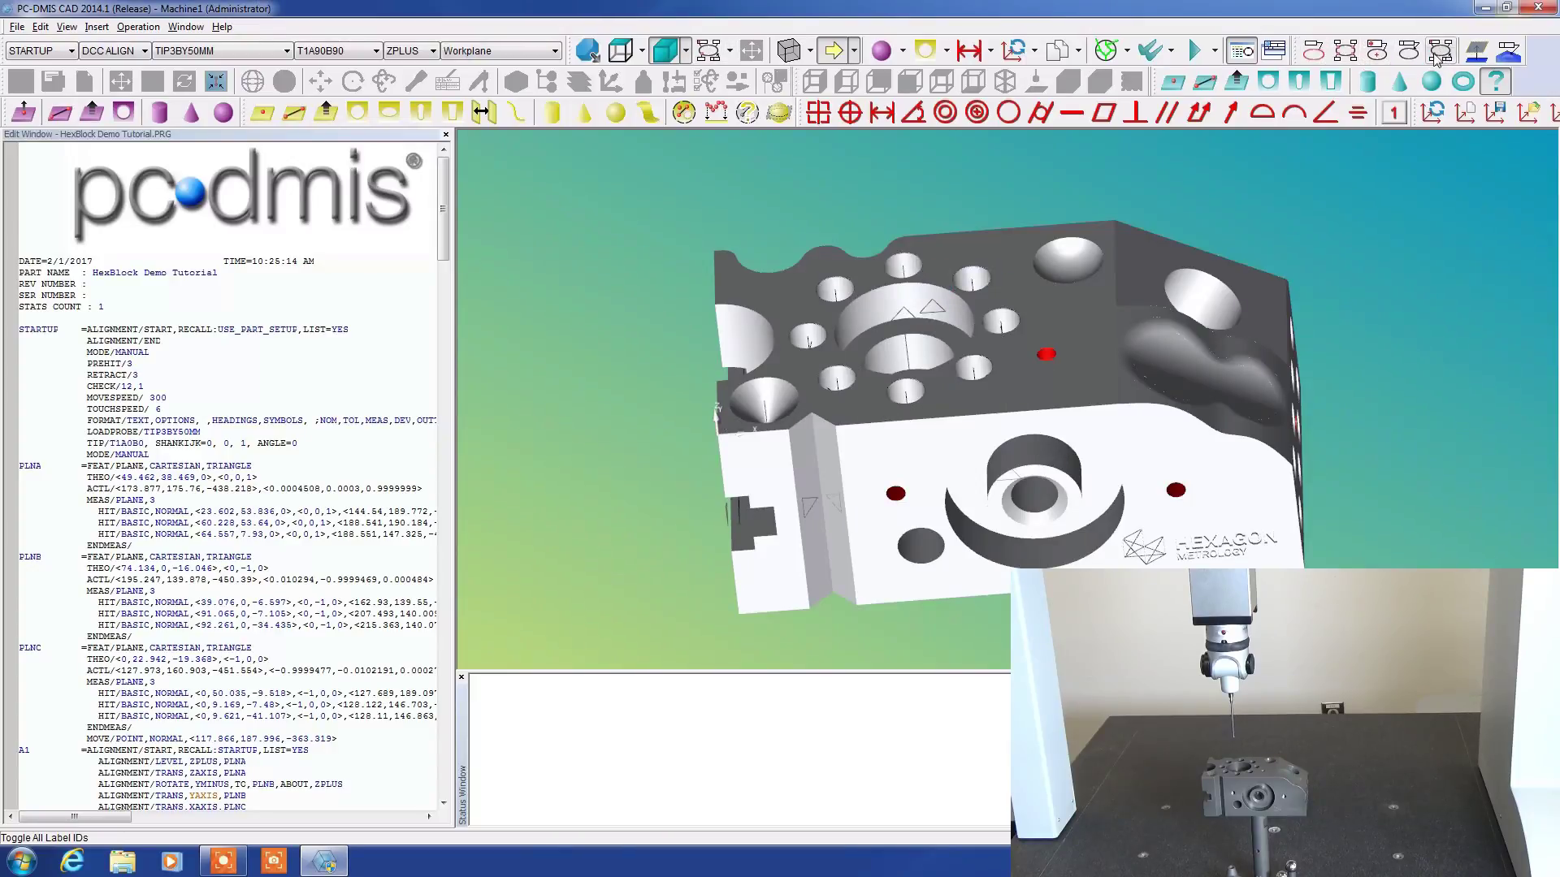
{"action": "left_click", "coordinate": [1377, 51]}
{"action": "left_click", "coordinate": [1377, 53]}
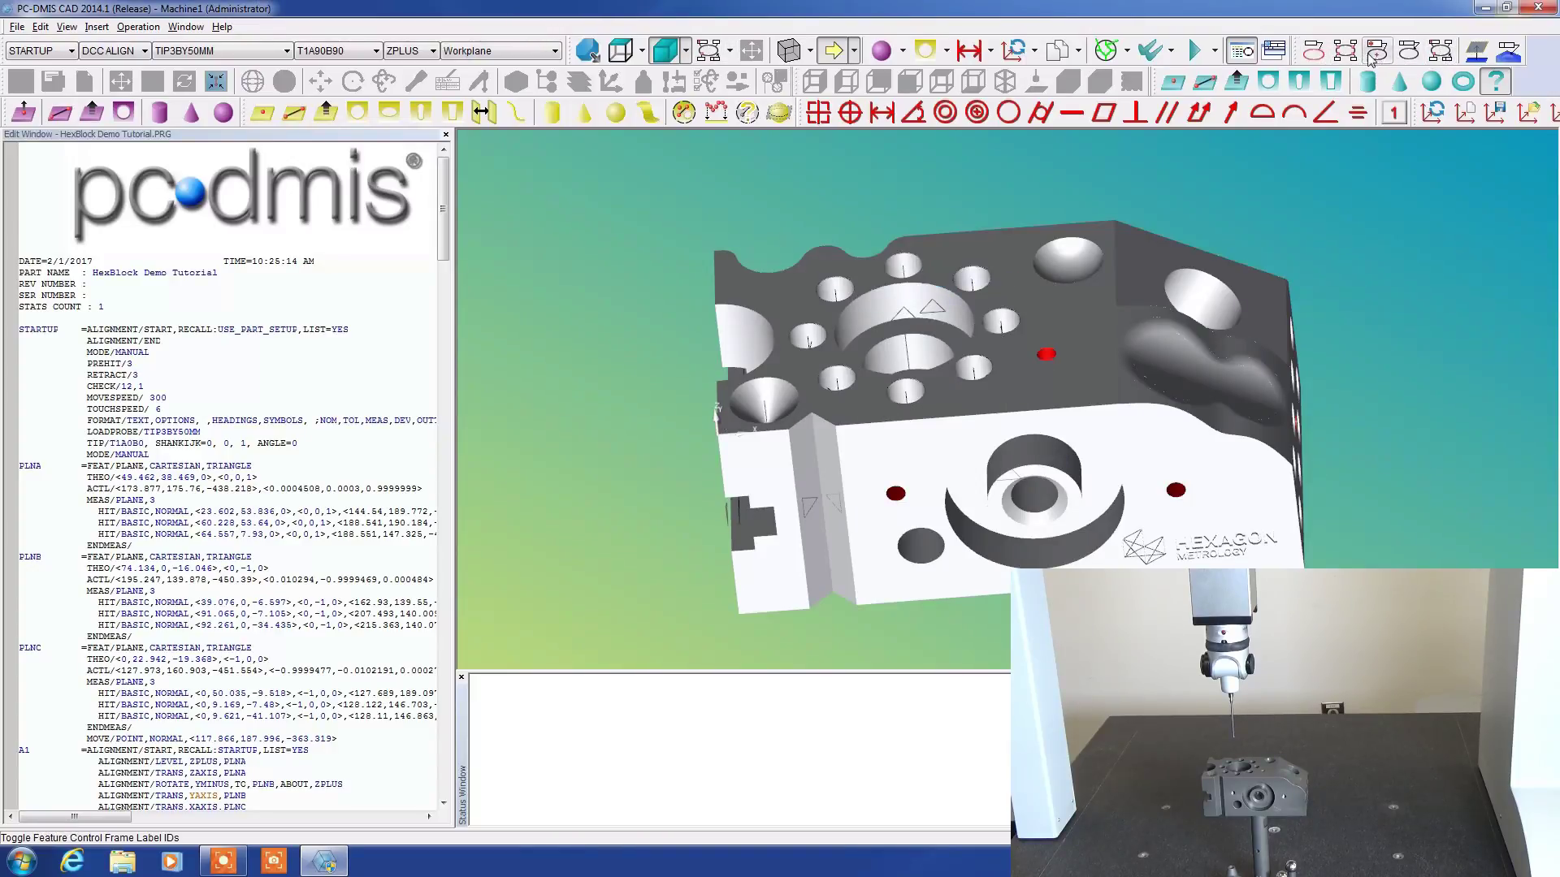
{"action": "left_click", "coordinate": [1313, 51]}
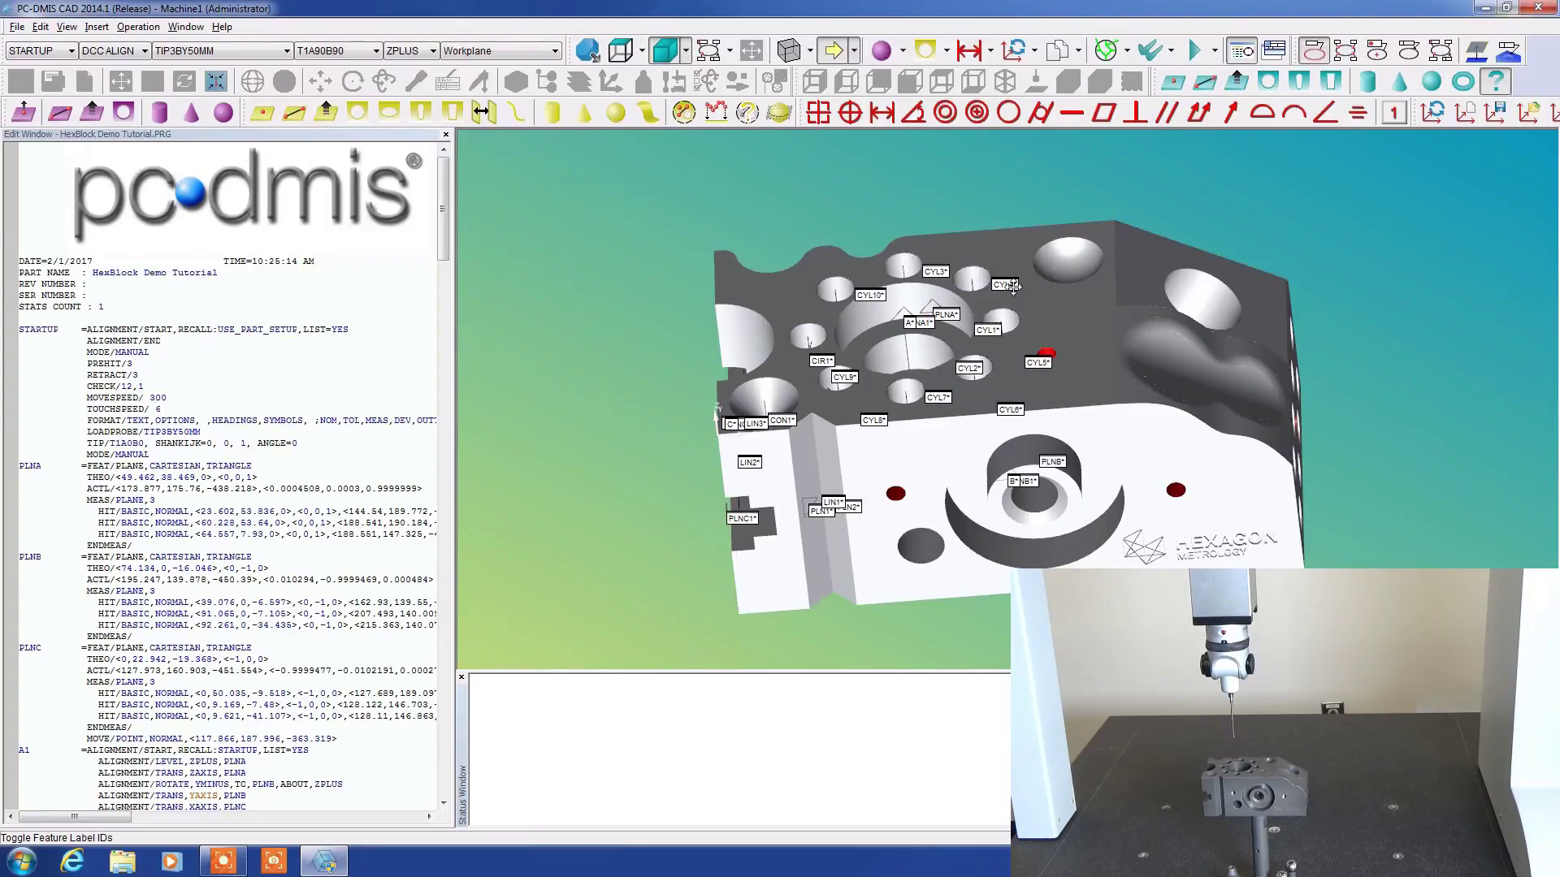
Step: Drag the CYL4, CYL10, CIR1, CYL9, CYL7 and CYL2 labels clear of their holes
{"action": "left_click_drag", "start_coordinate": [1010, 289], "coordinate": [1116, 182]}
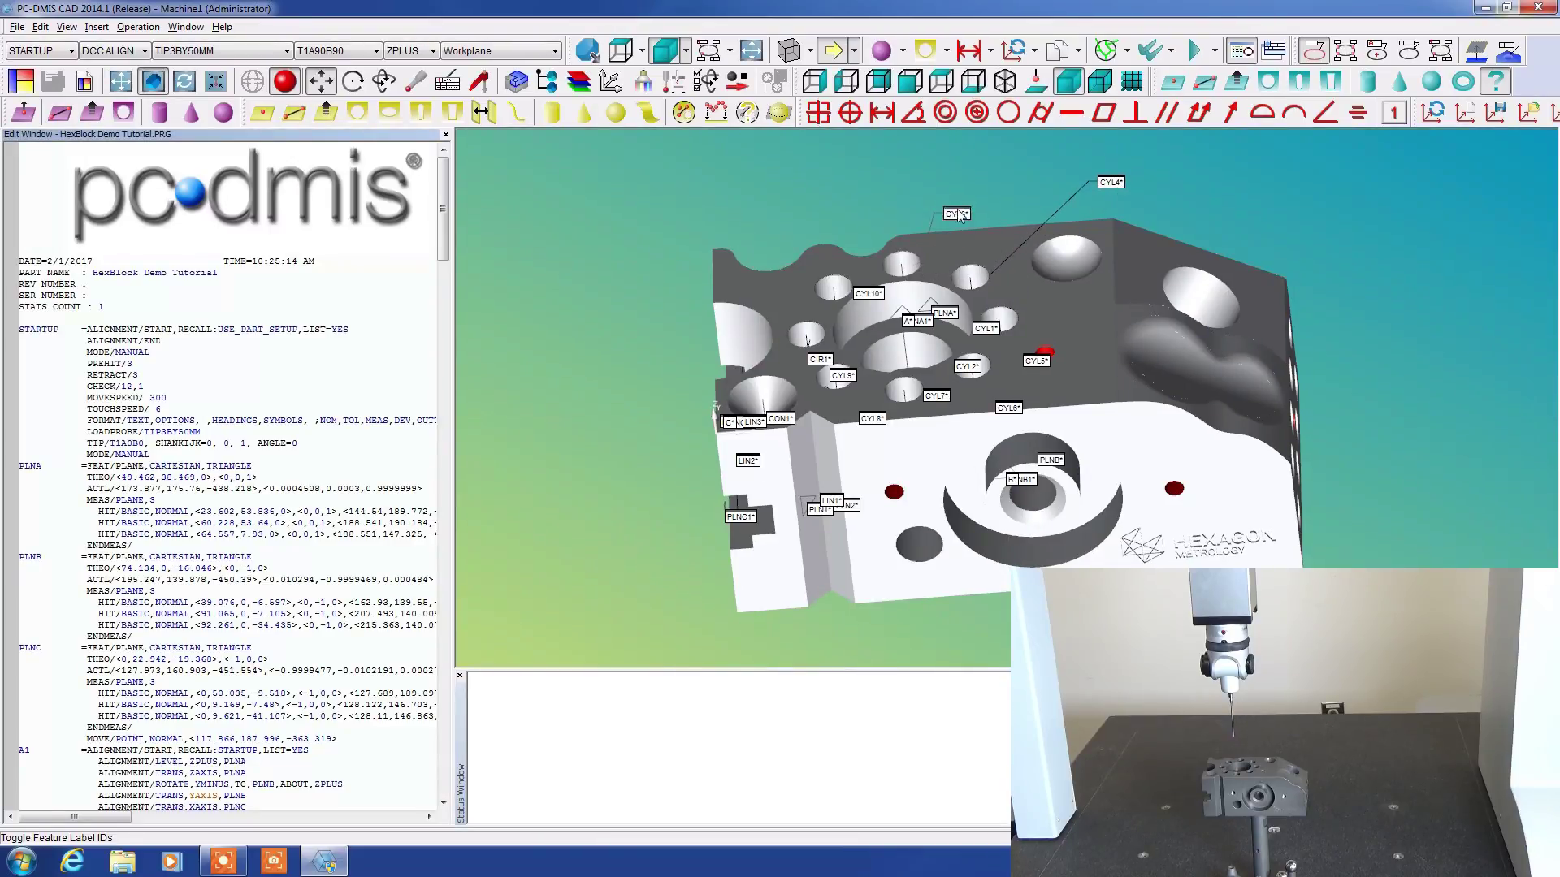
{"action": "left_click_drag", "start_coordinate": [868, 293], "coordinate": [838, 168]}
{"action": "left_click_drag", "start_coordinate": [816, 346], "coordinate": [659, 240]}
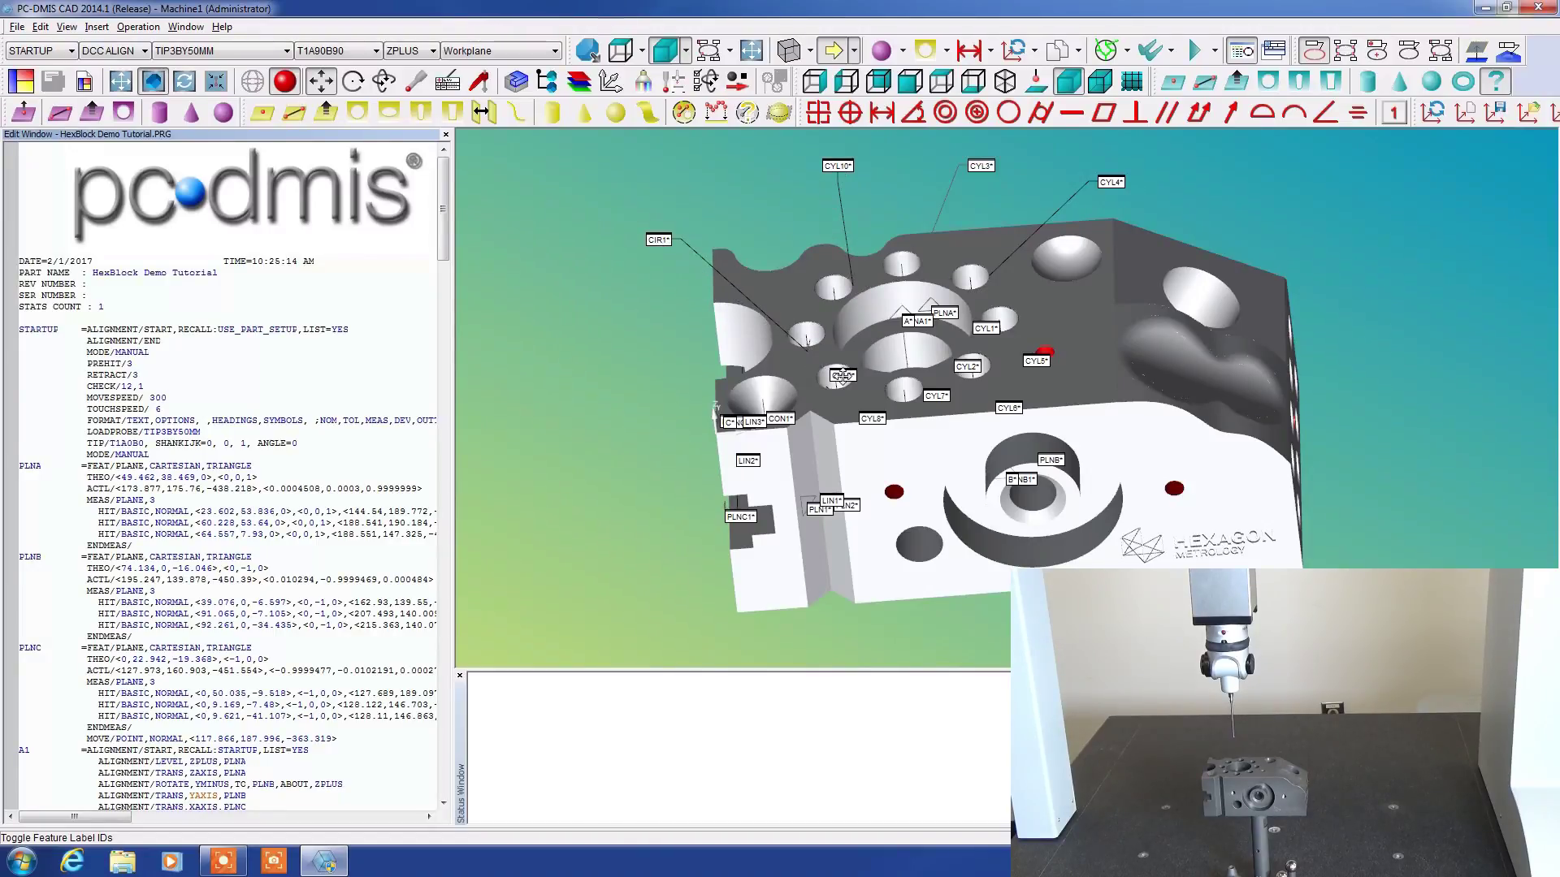
{"action": "left_click_drag", "start_coordinate": [843, 375], "coordinate": [640, 351]}
{"action": "left_click_drag", "start_coordinate": [936, 396], "coordinate": [939, 481]}
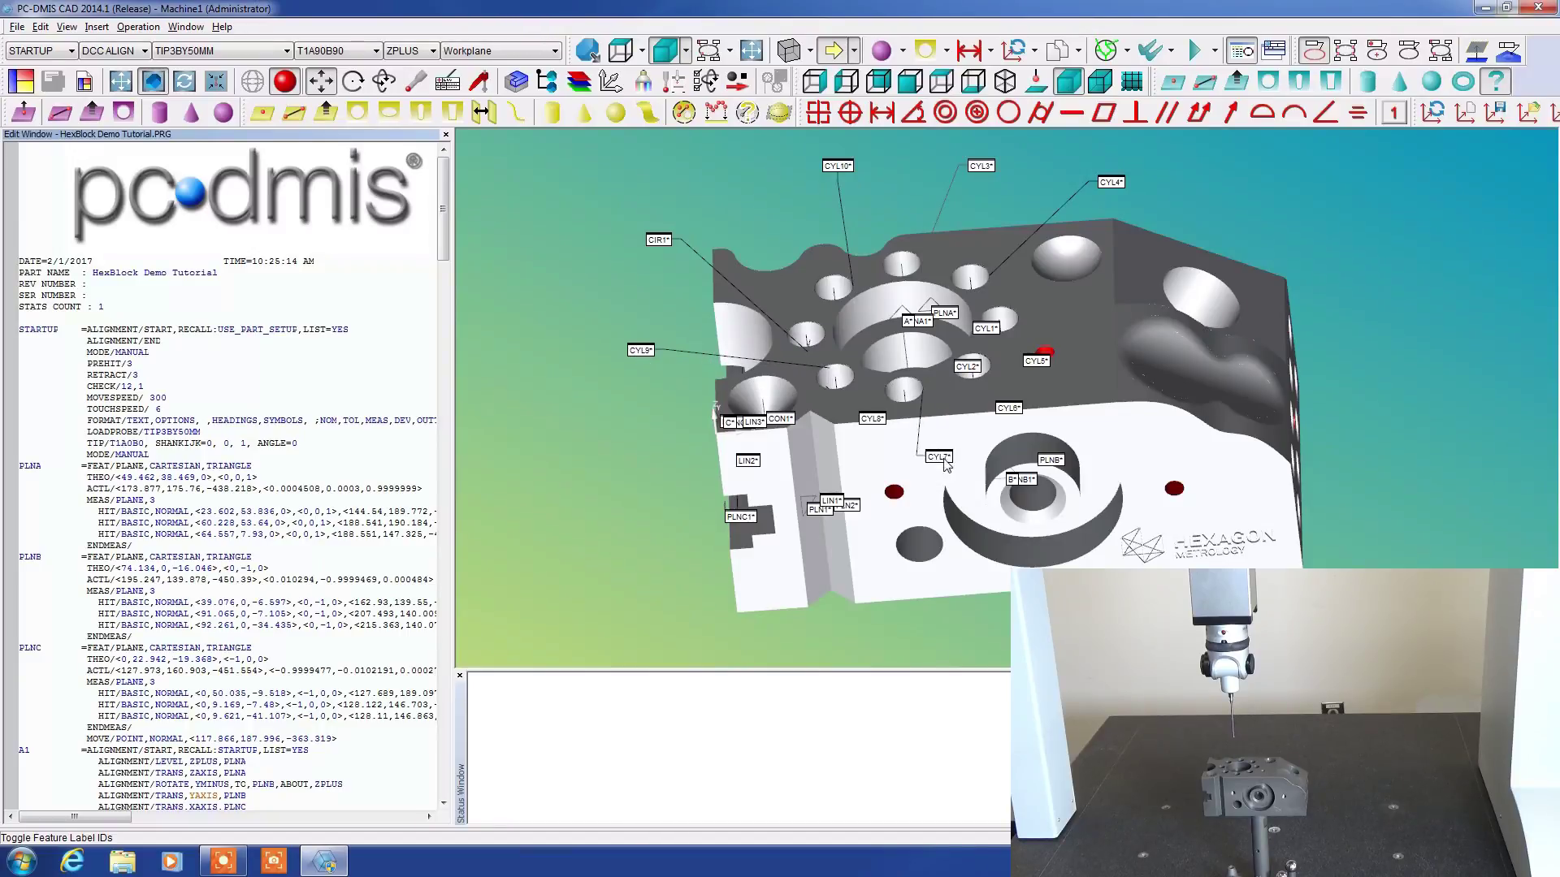
{"action": "left_click_drag", "start_coordinate": [930, 398], "coordinate": [1395, 276]}
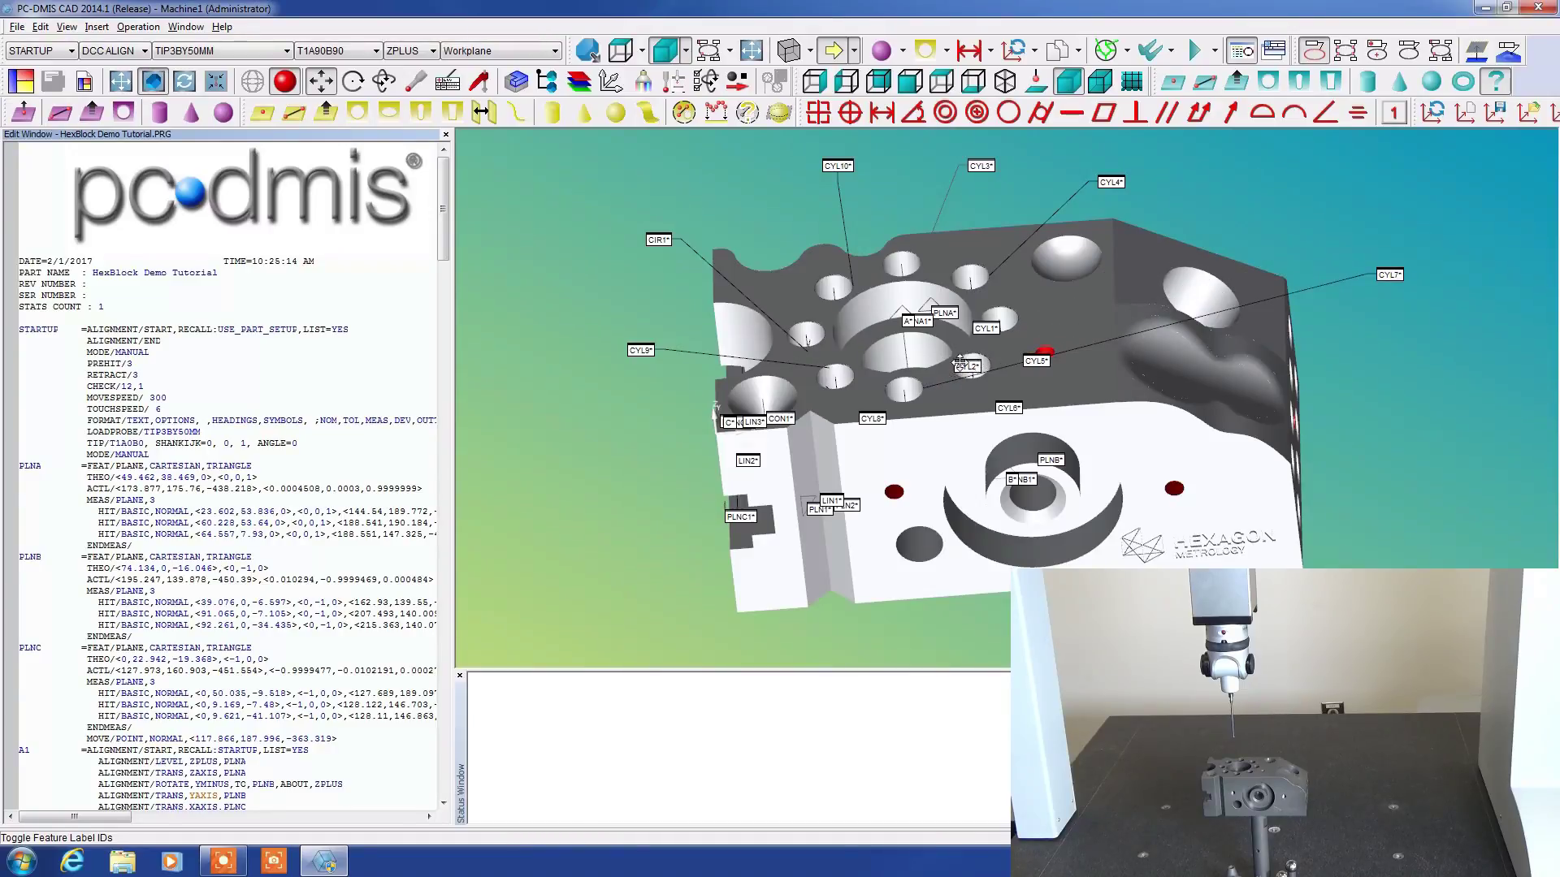
{"action": "left_click_drag", "start_coordinate": [967, 367], "coordinate": [1019, 343]}
Step: Swap the feature ID labels for the FCFLOC1 frame label, move it above the part, and open its options
{"action": "left_click", "coordinate": [1346, 52]}
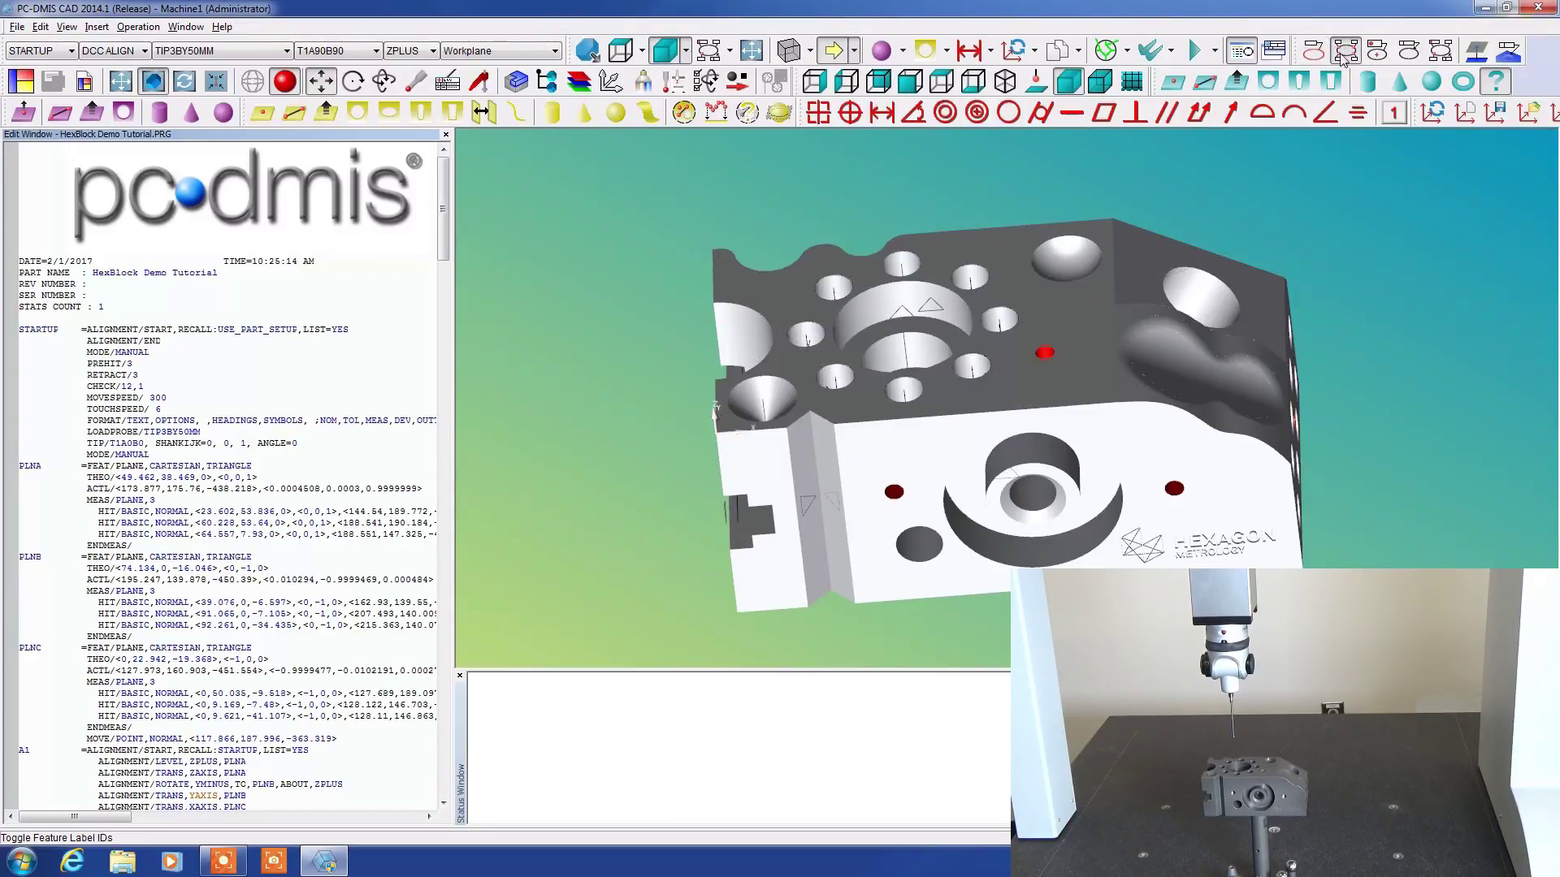
{"action": "left_click", "coordinate": [1346, 53]}
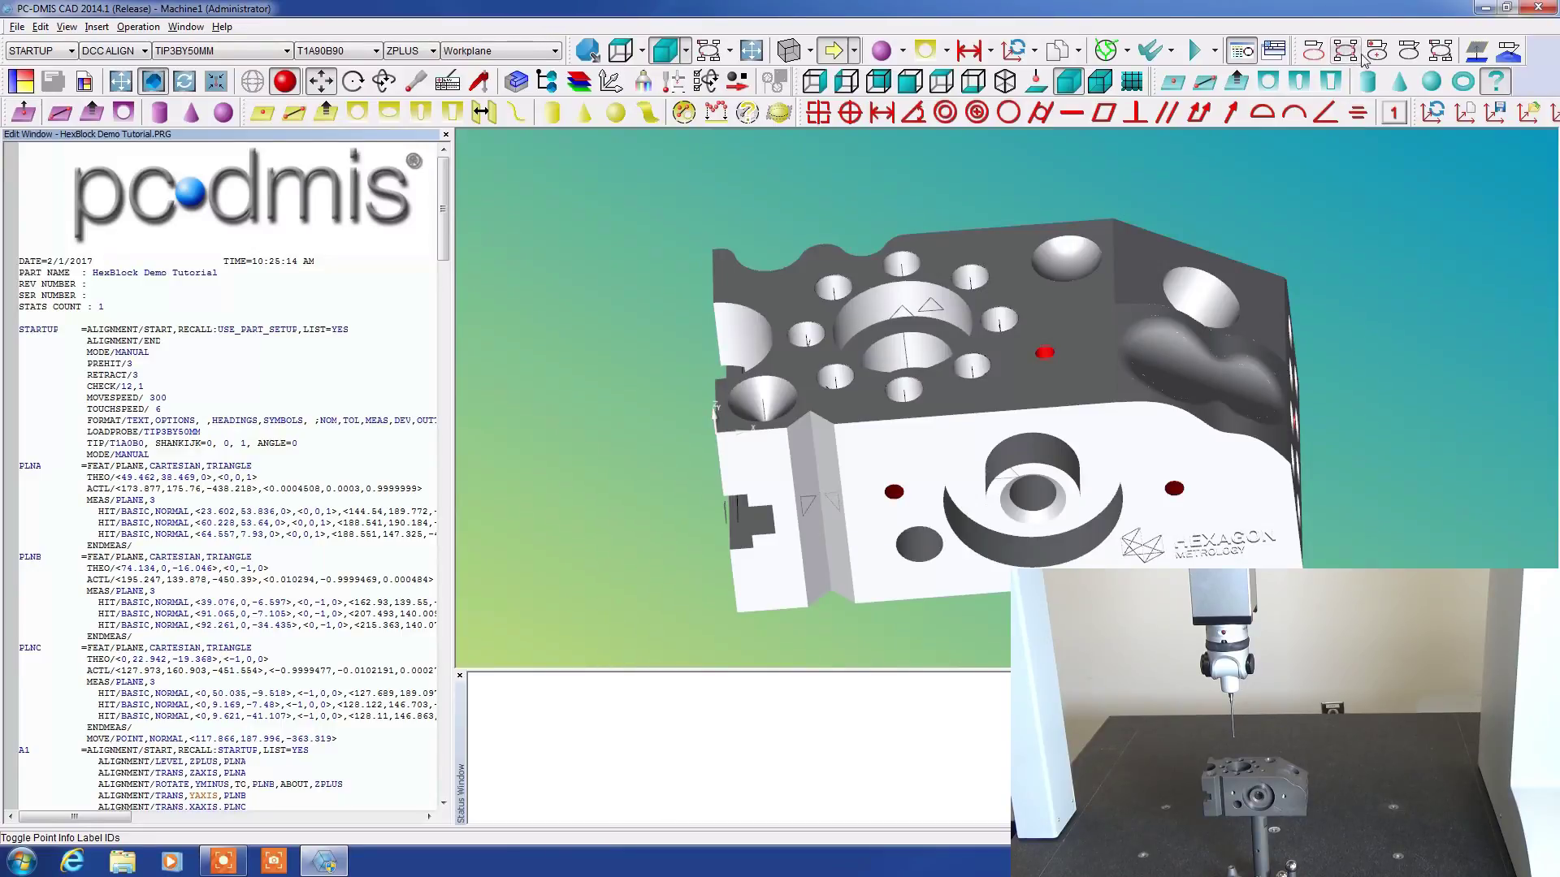
{"action": "left_click", "coordinate": [1377, 53]}
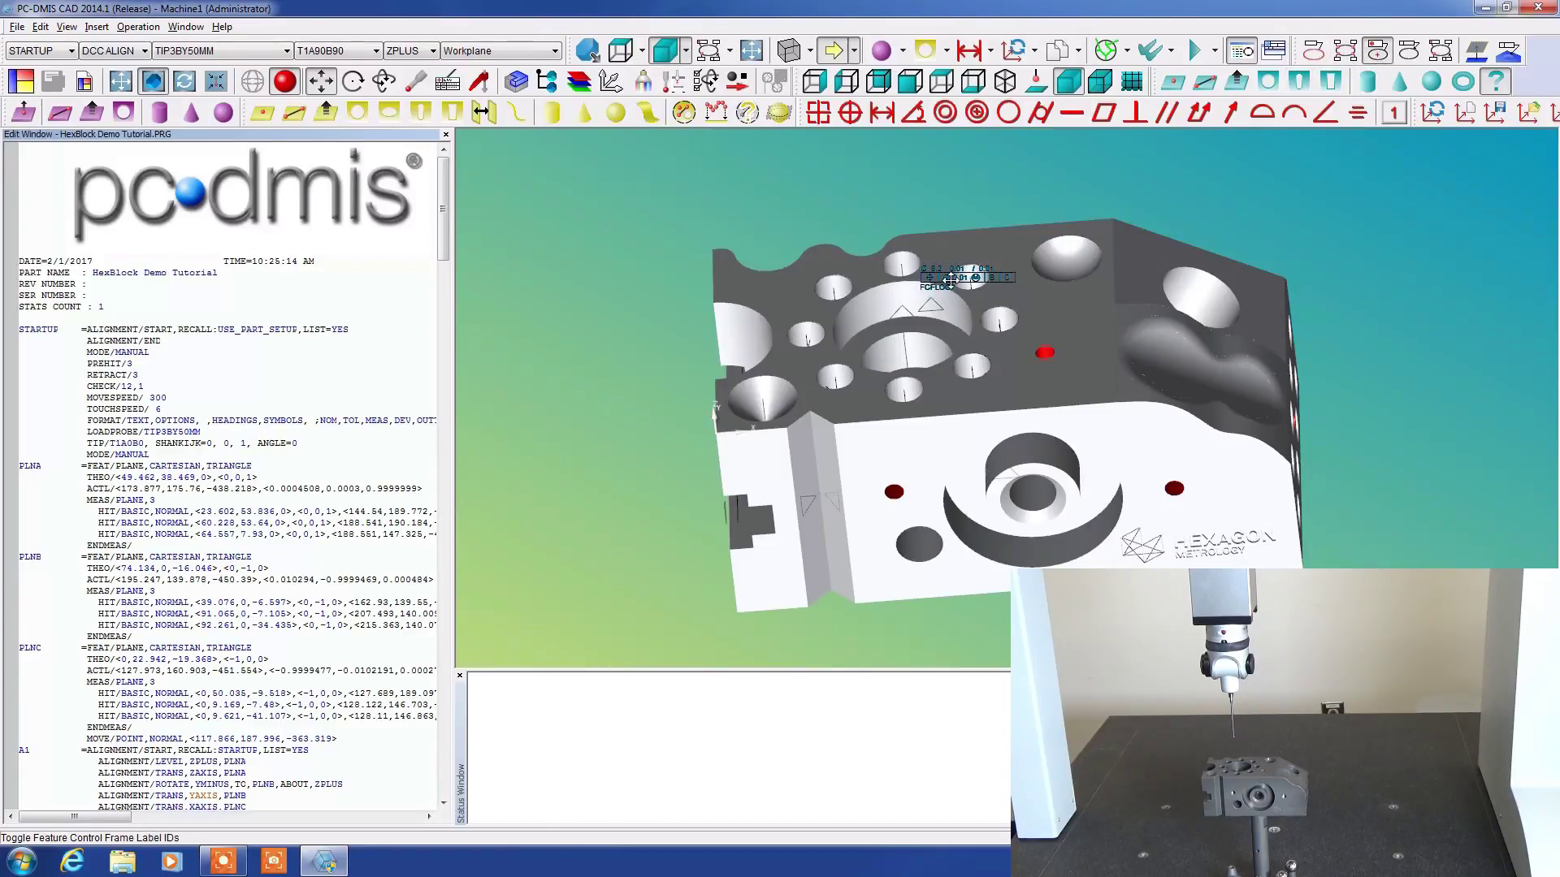
{"action": "left_click_drag", "start_coordinate": [955, 286], "coordinate": [1036, 173]}
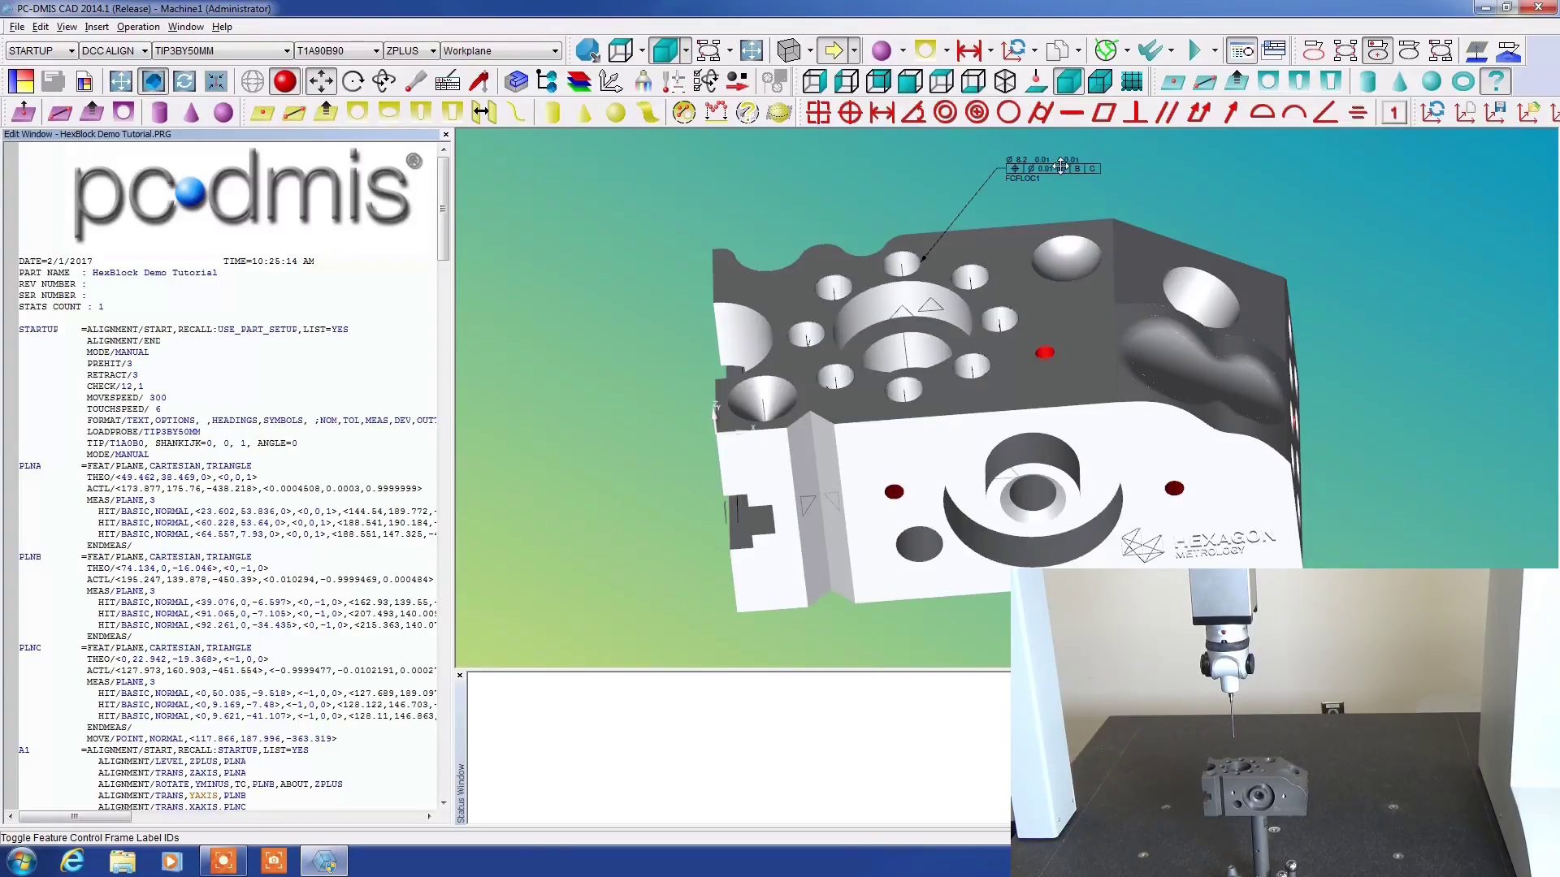
{"action": "right_click", "coordinate": [1053, 169]}
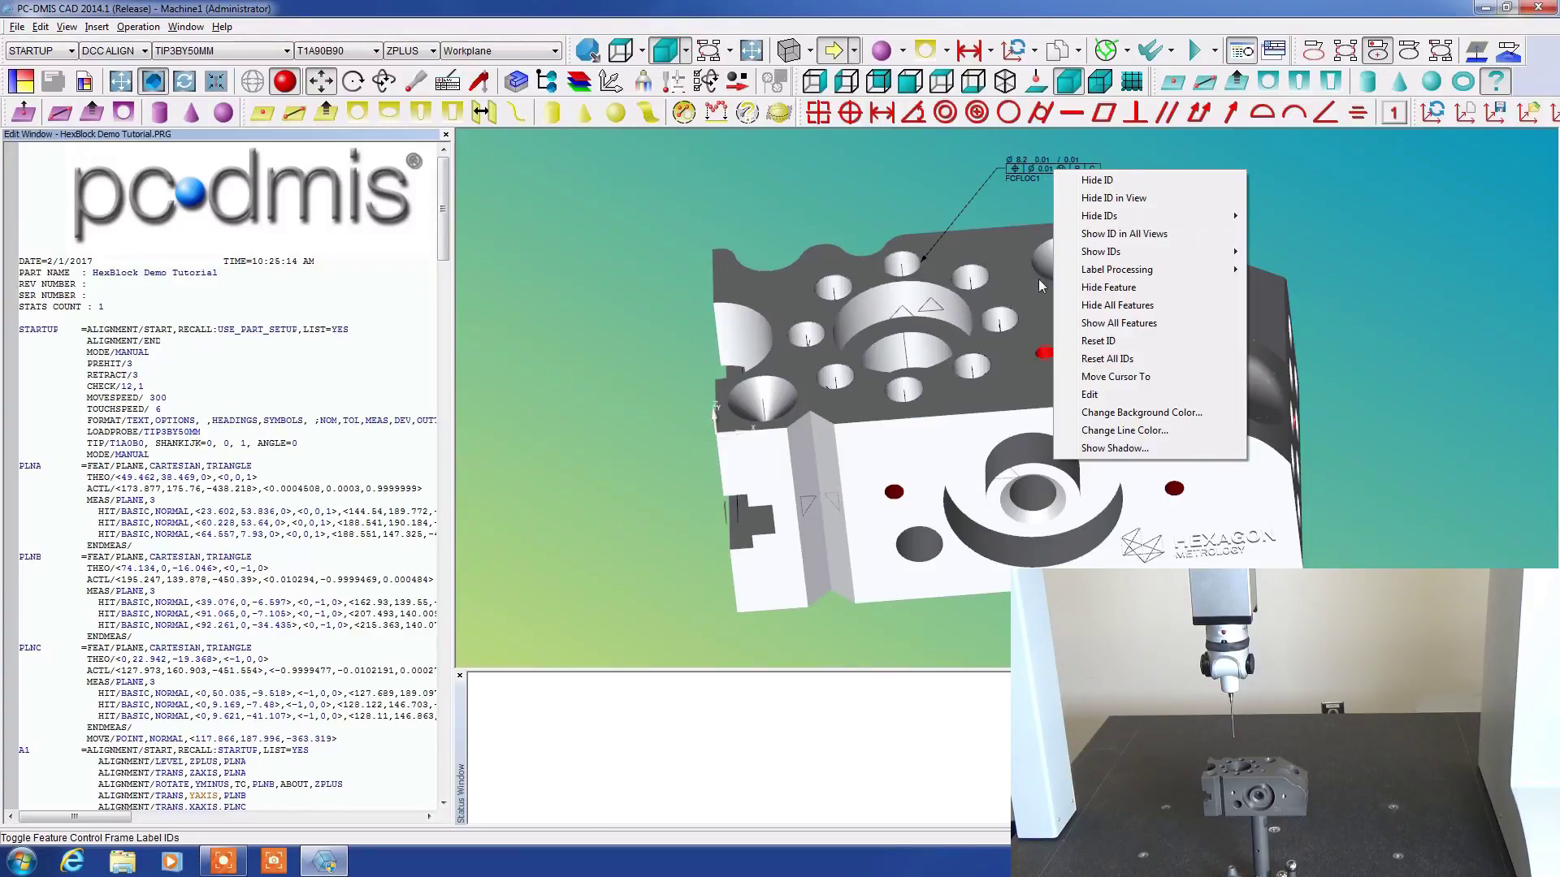
Step: Open the FCFLOC1 position dimension and confirm the 8.2 diameter tolerances and 0.01 position tolerance
{"action": "left_click", "coordinate": [1093, 395]}
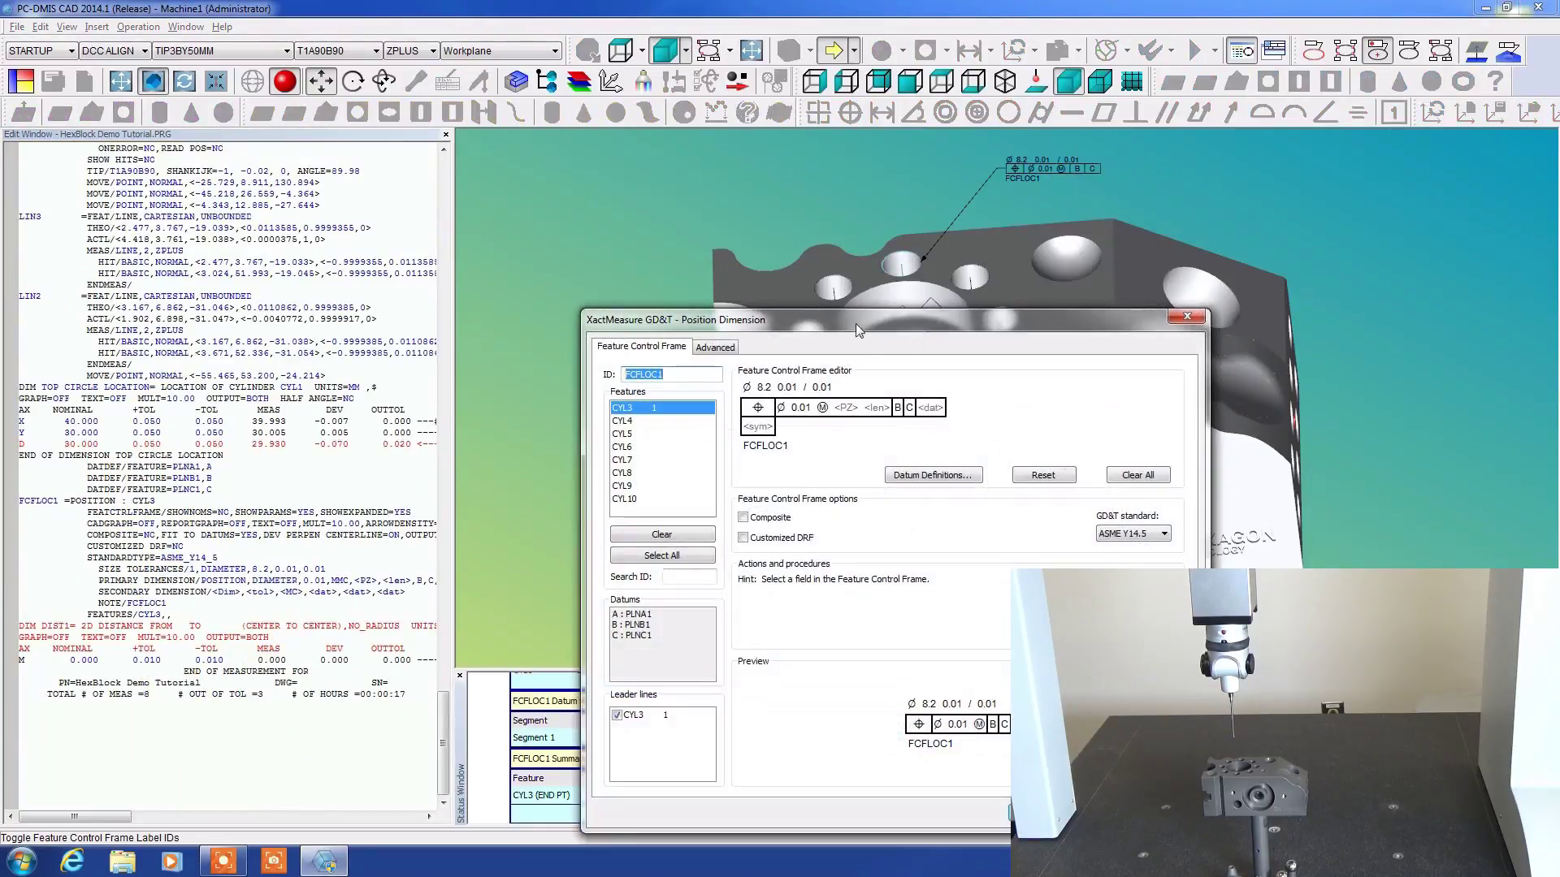
{"action": "left_click_drag", "start_coordinate": [1011, 325], "coordinate": [1010, 290]}
{"action": "left_click", "coordinate": [787, 348]}
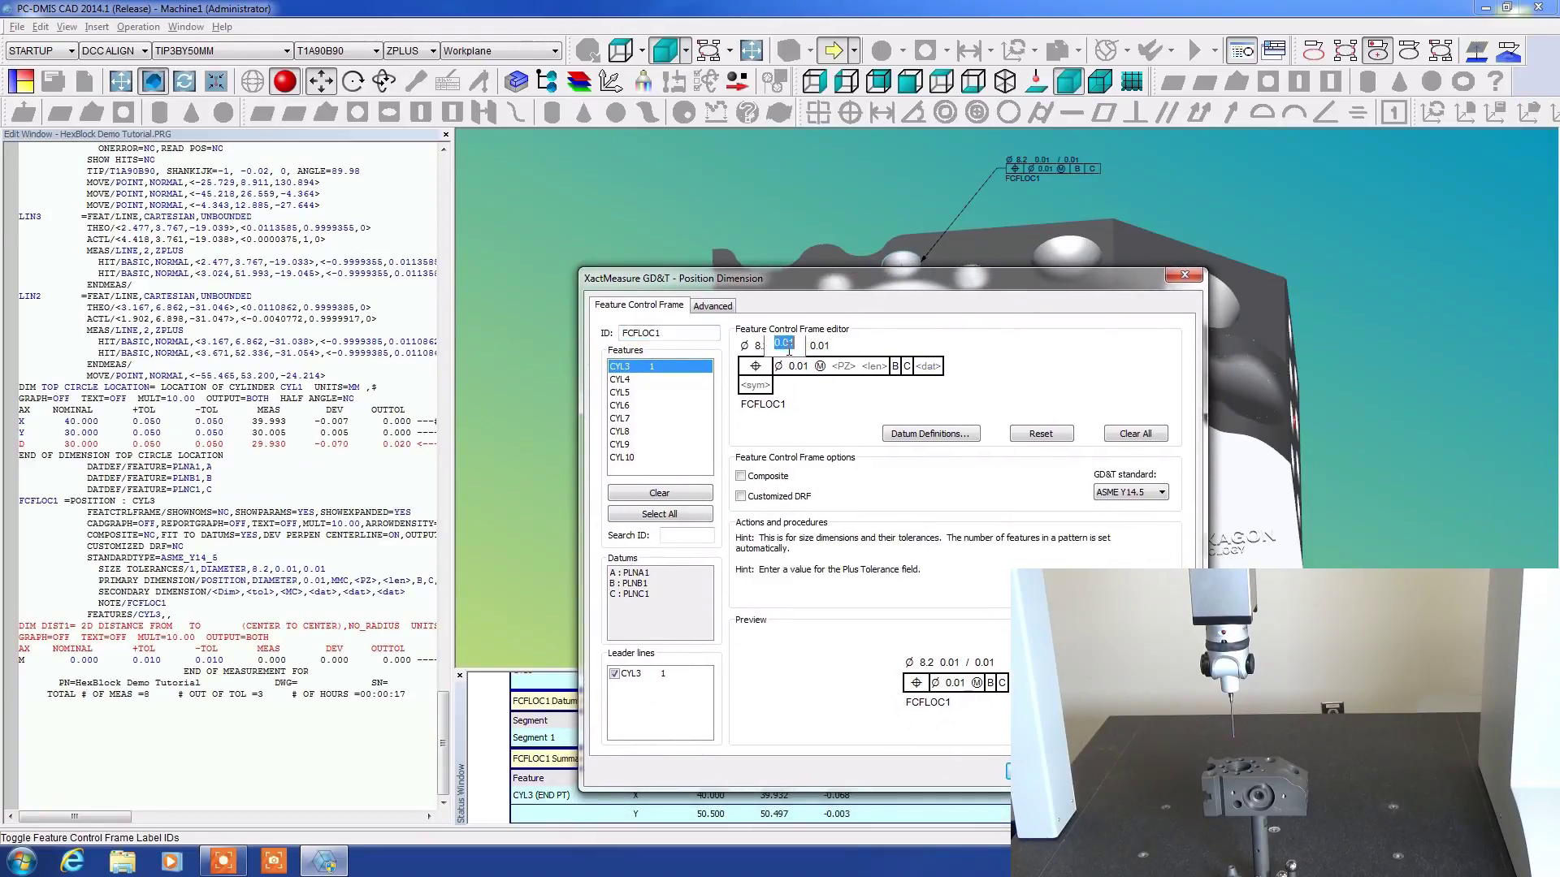
{"action": "key", "text": "Tab"}
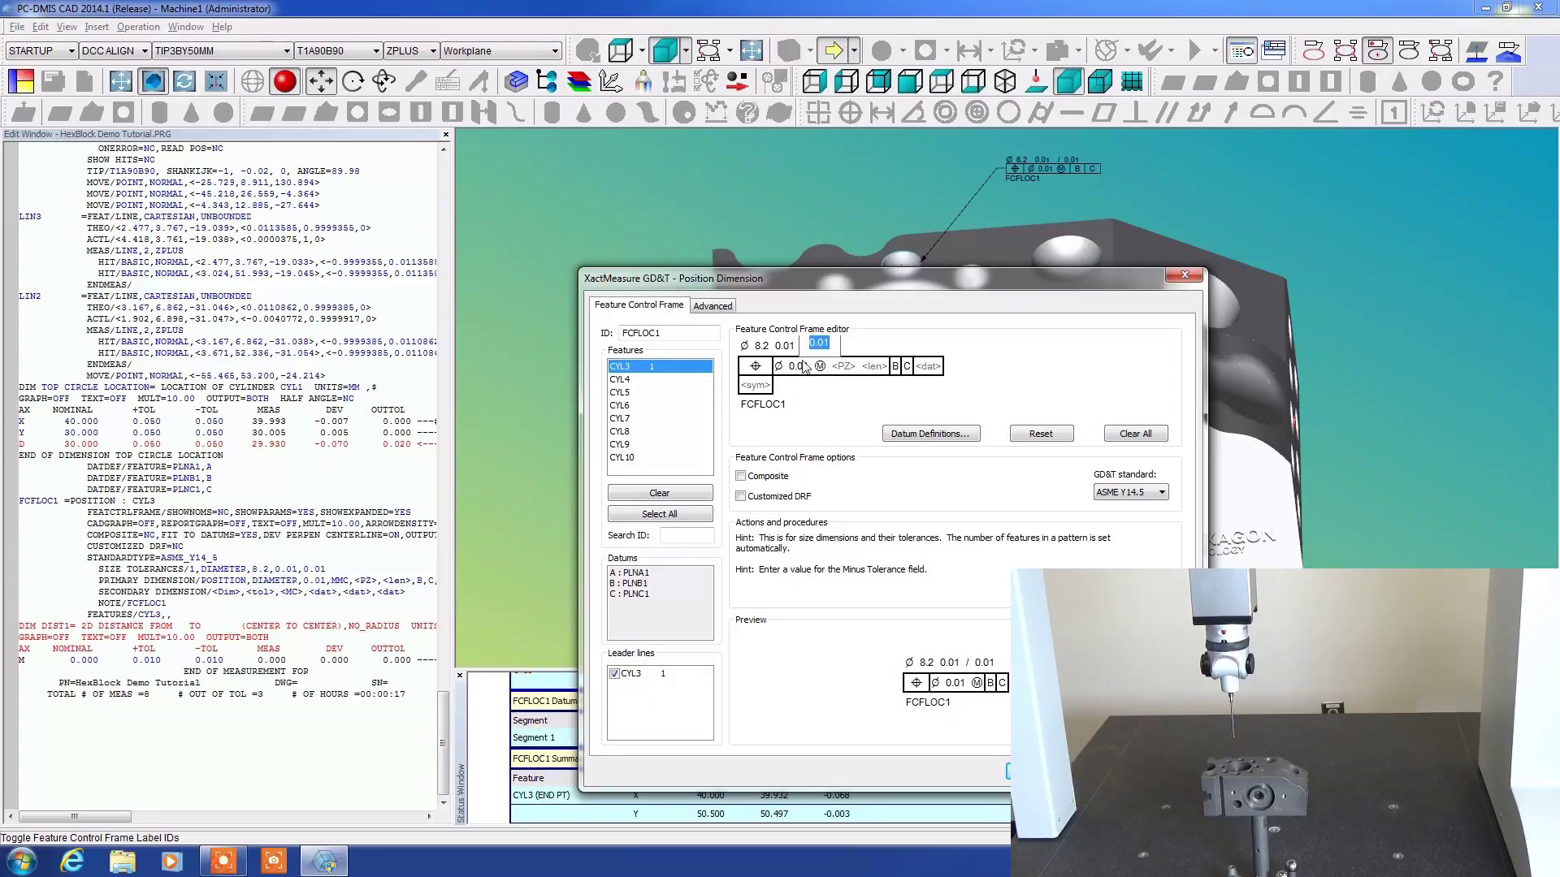
{"action": "left_click", "coordinate": [797, 367]}
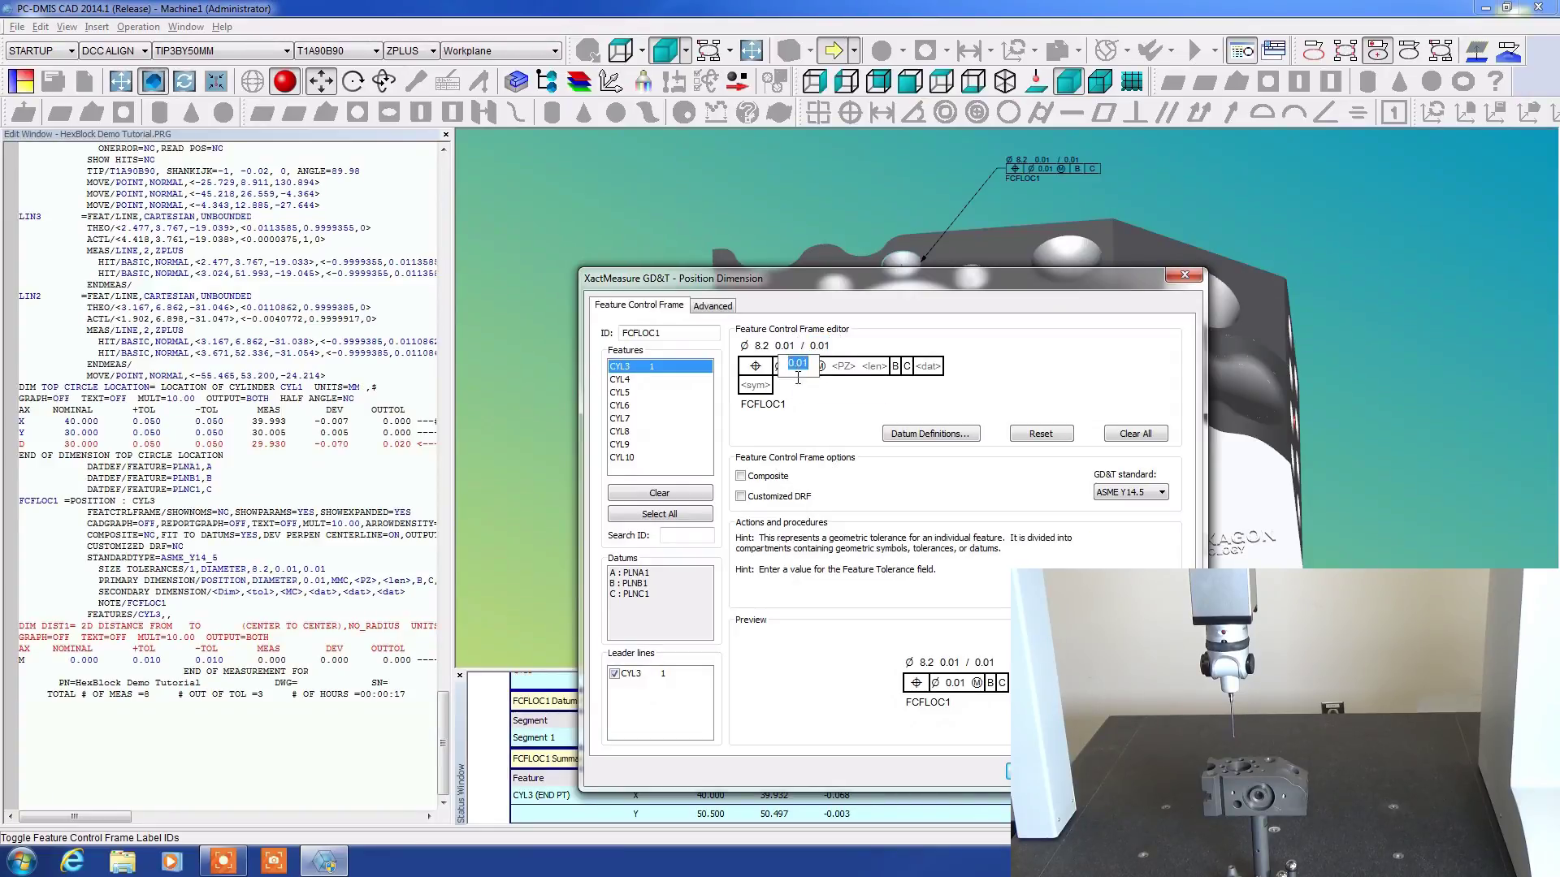
{"action": "key", "text": "Return"}
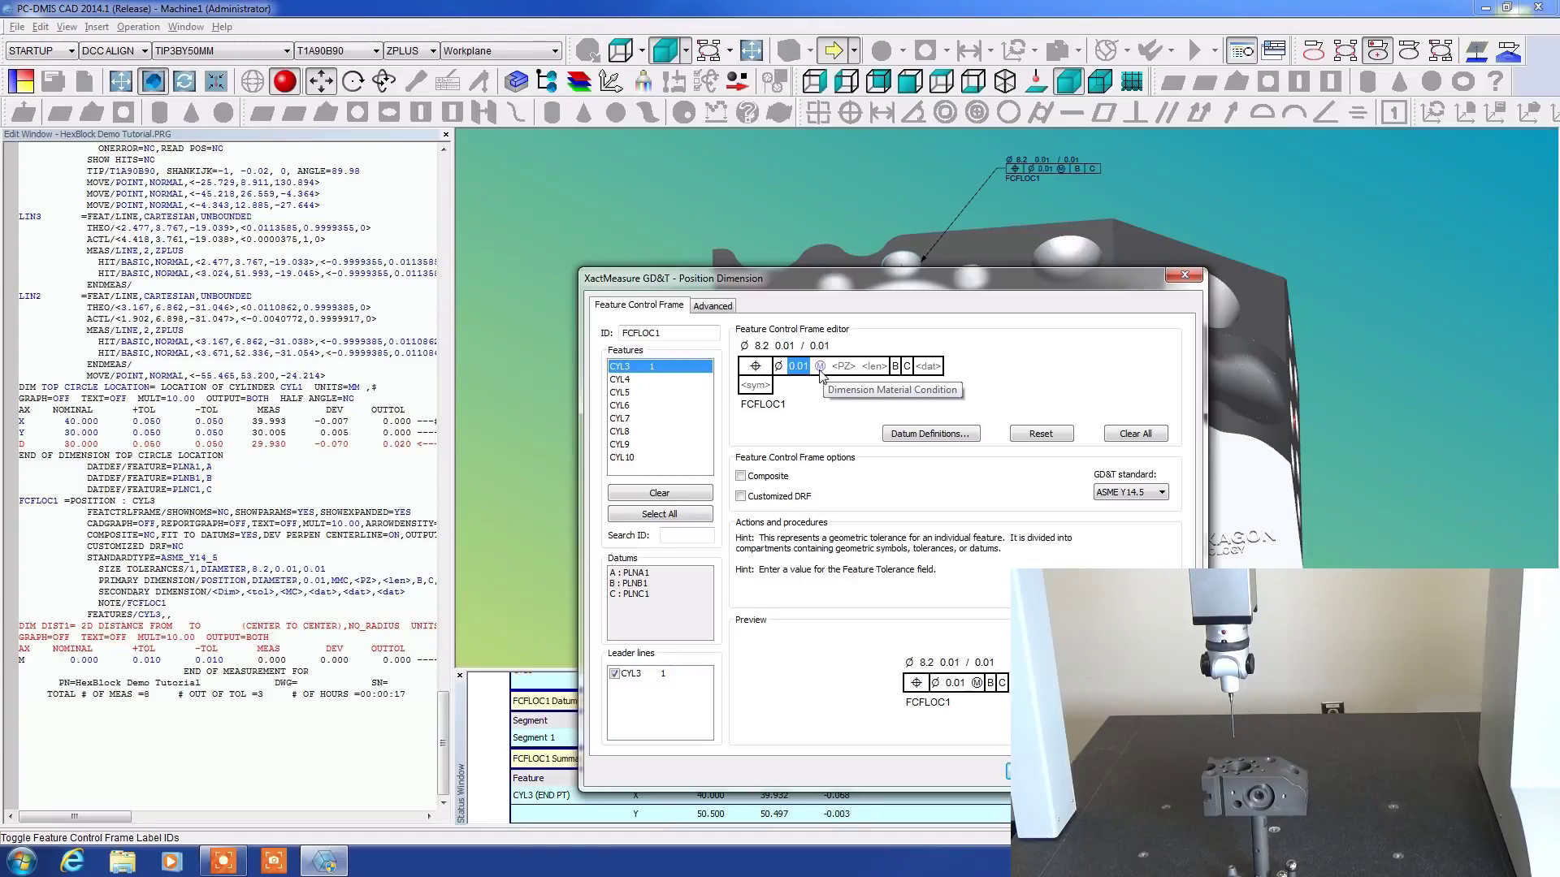
Step: Keep maximum material condition and leave the projected zone unchanged, then accept the FCFLOC1 callout
{"action": "left_click", "coordinate": [820, 367]}
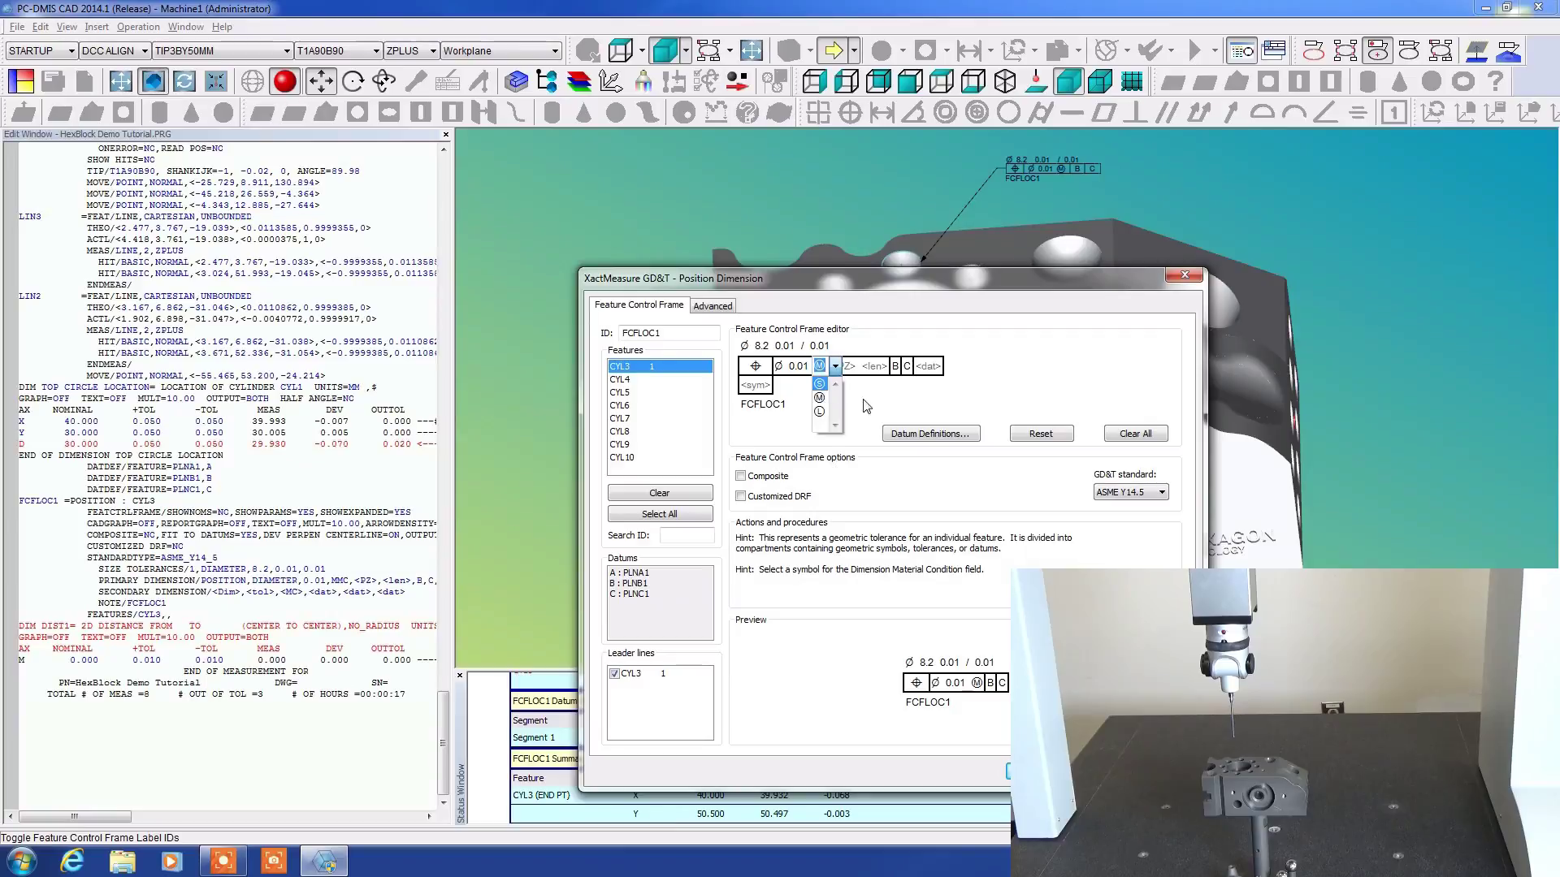
{"action": "left_click", "coordinate": [883, 400]}
{"action": "left_click", "coordinate": [849, 367]}
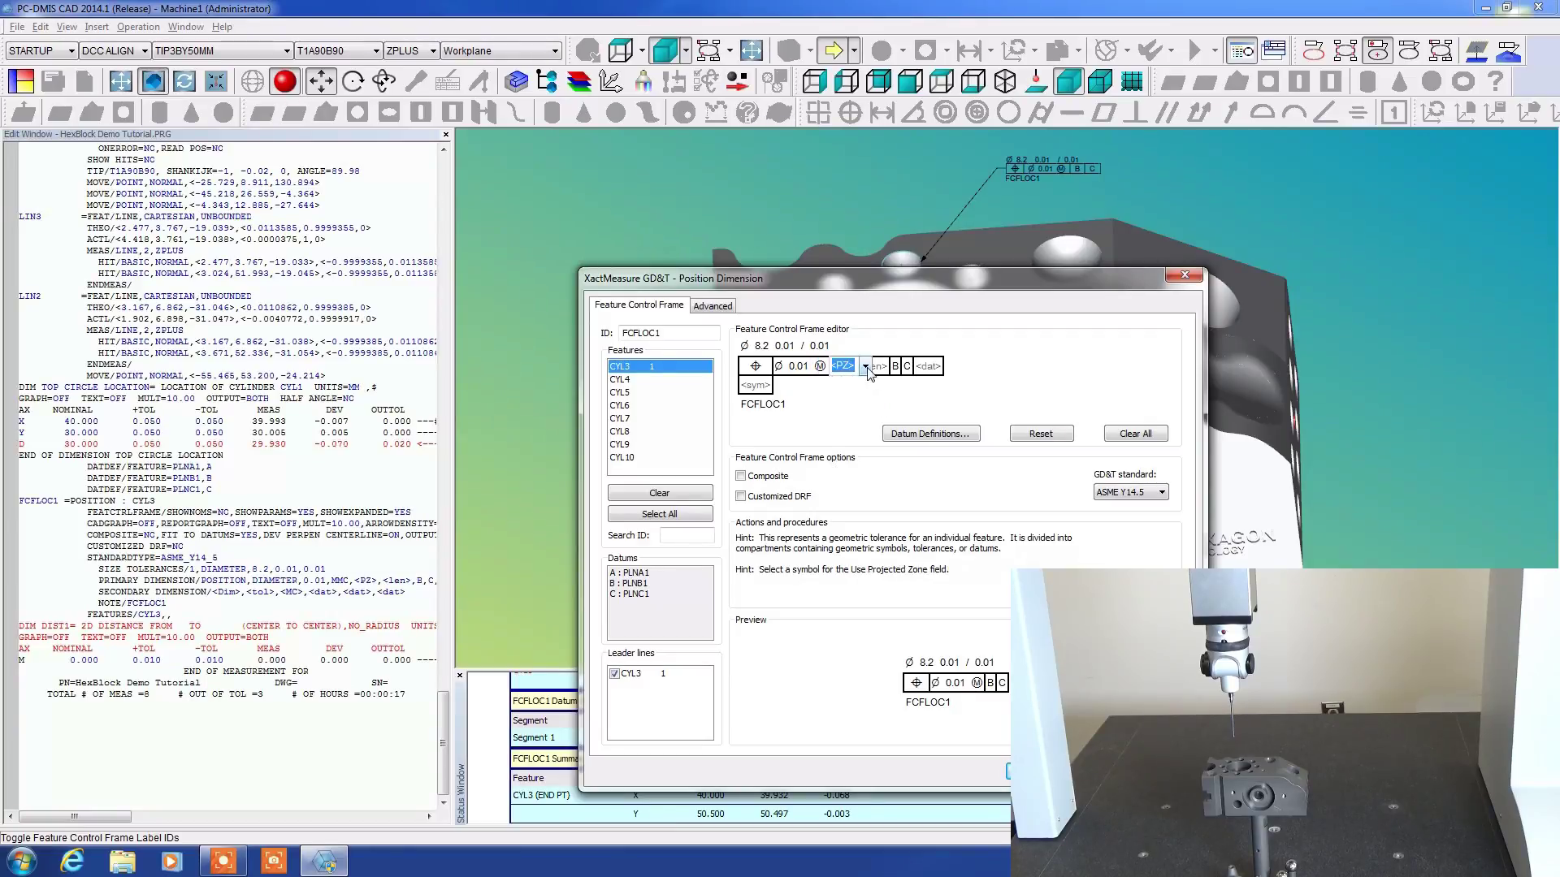
{"action": "left_click", "coordinate": [866, 368]}
{"action": "left_click", "coordinate": [910, 407]}
{"action": "left_click", "coordinate": [1038, 772]}
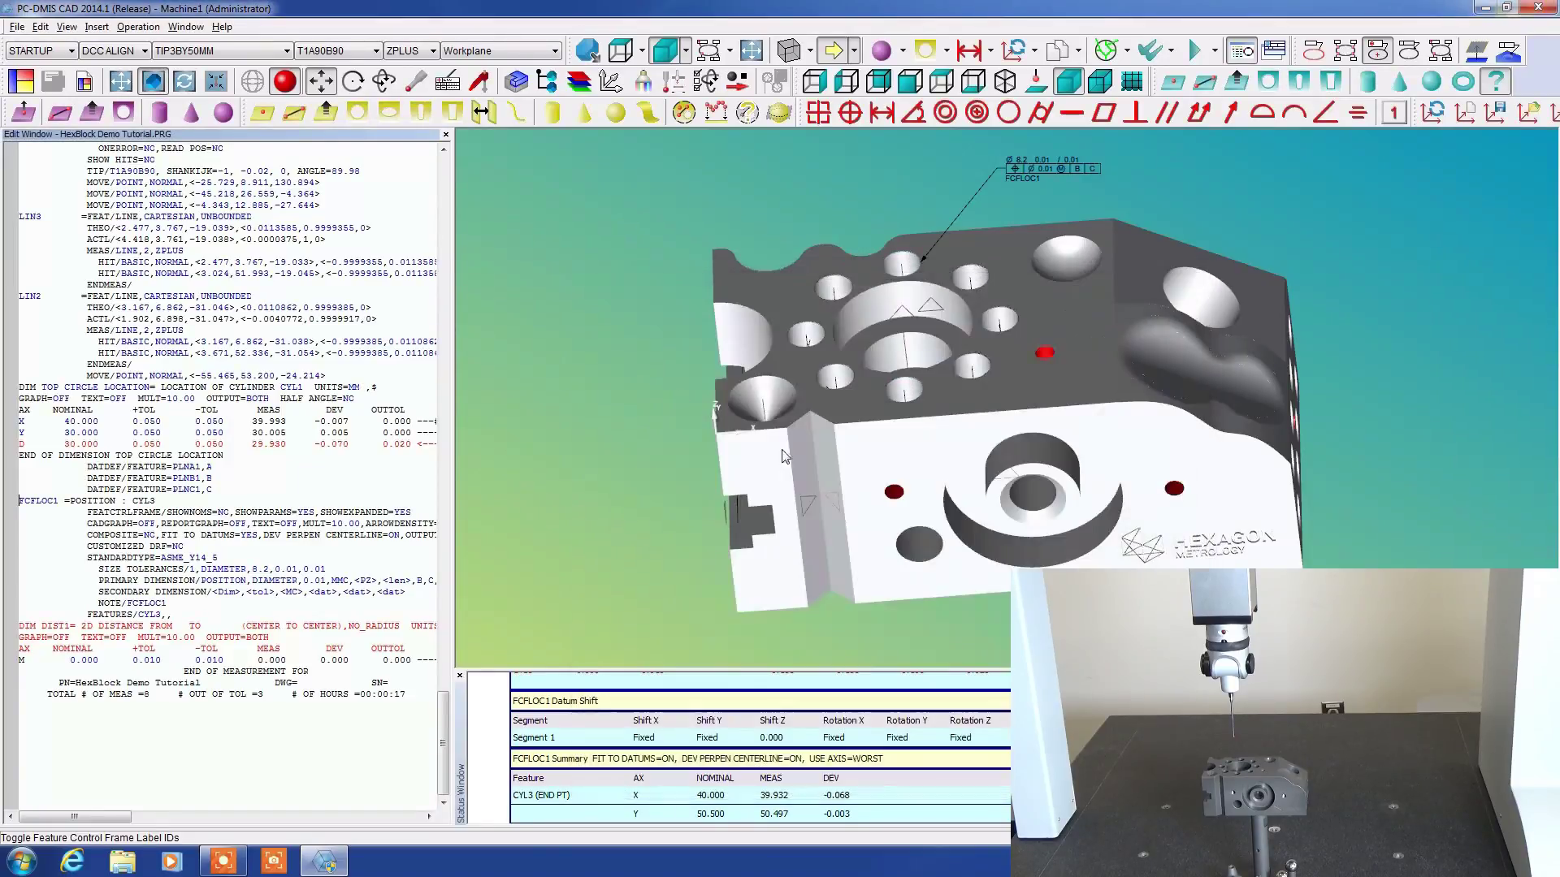
Step: Show LIN2's measured results (X 1.809 against nominal 3.419) and select its whole command block
{"action": "left_click", "coordinate": [22, 297]}
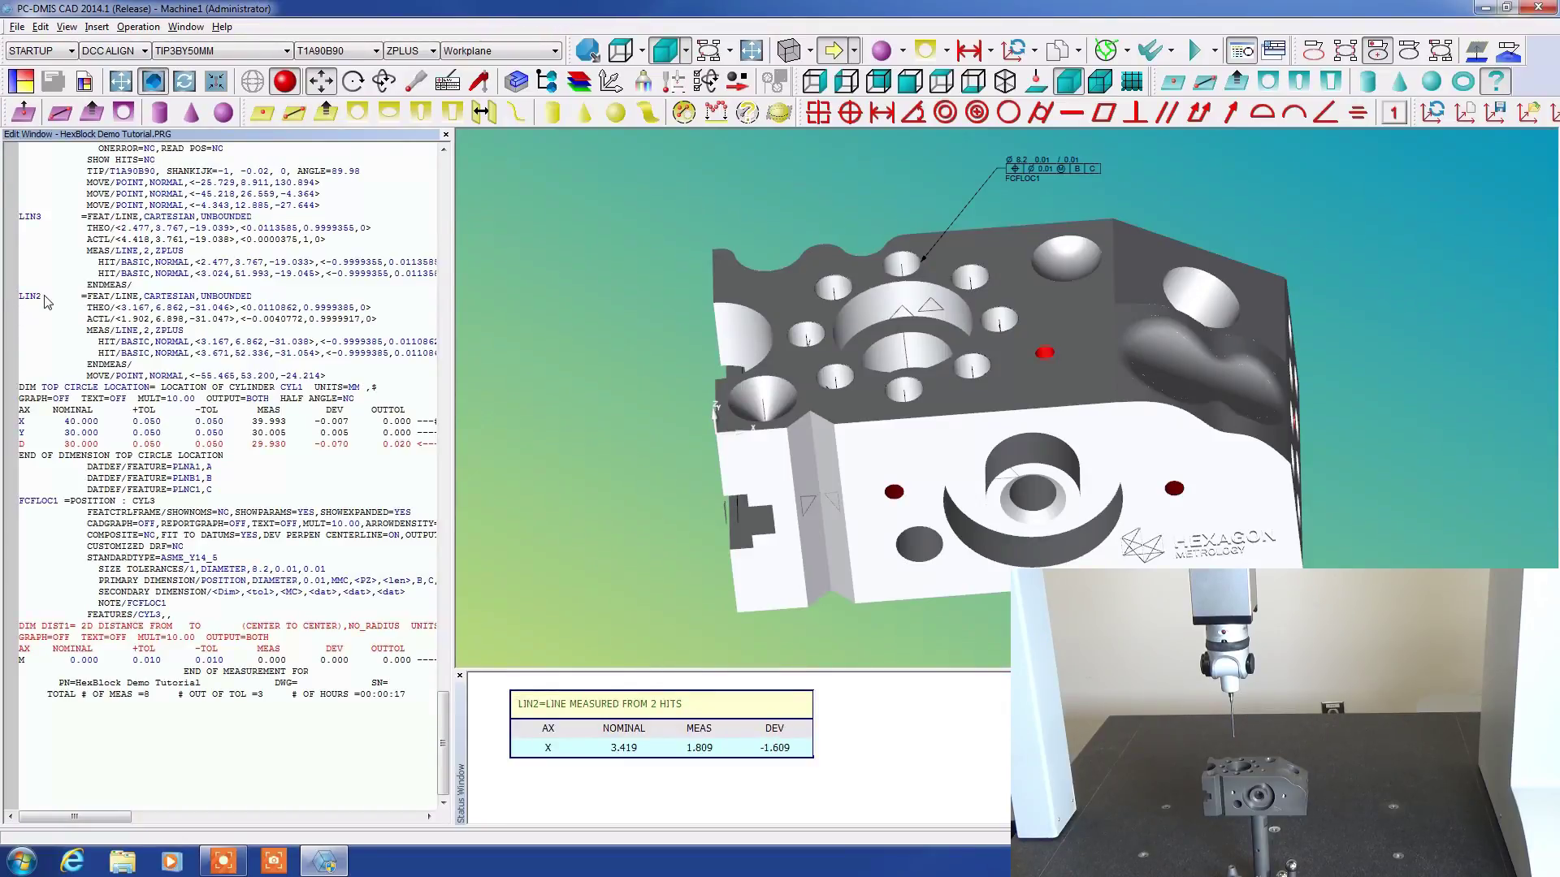
{"action": "left_click", "coordinate": [41, 27]}
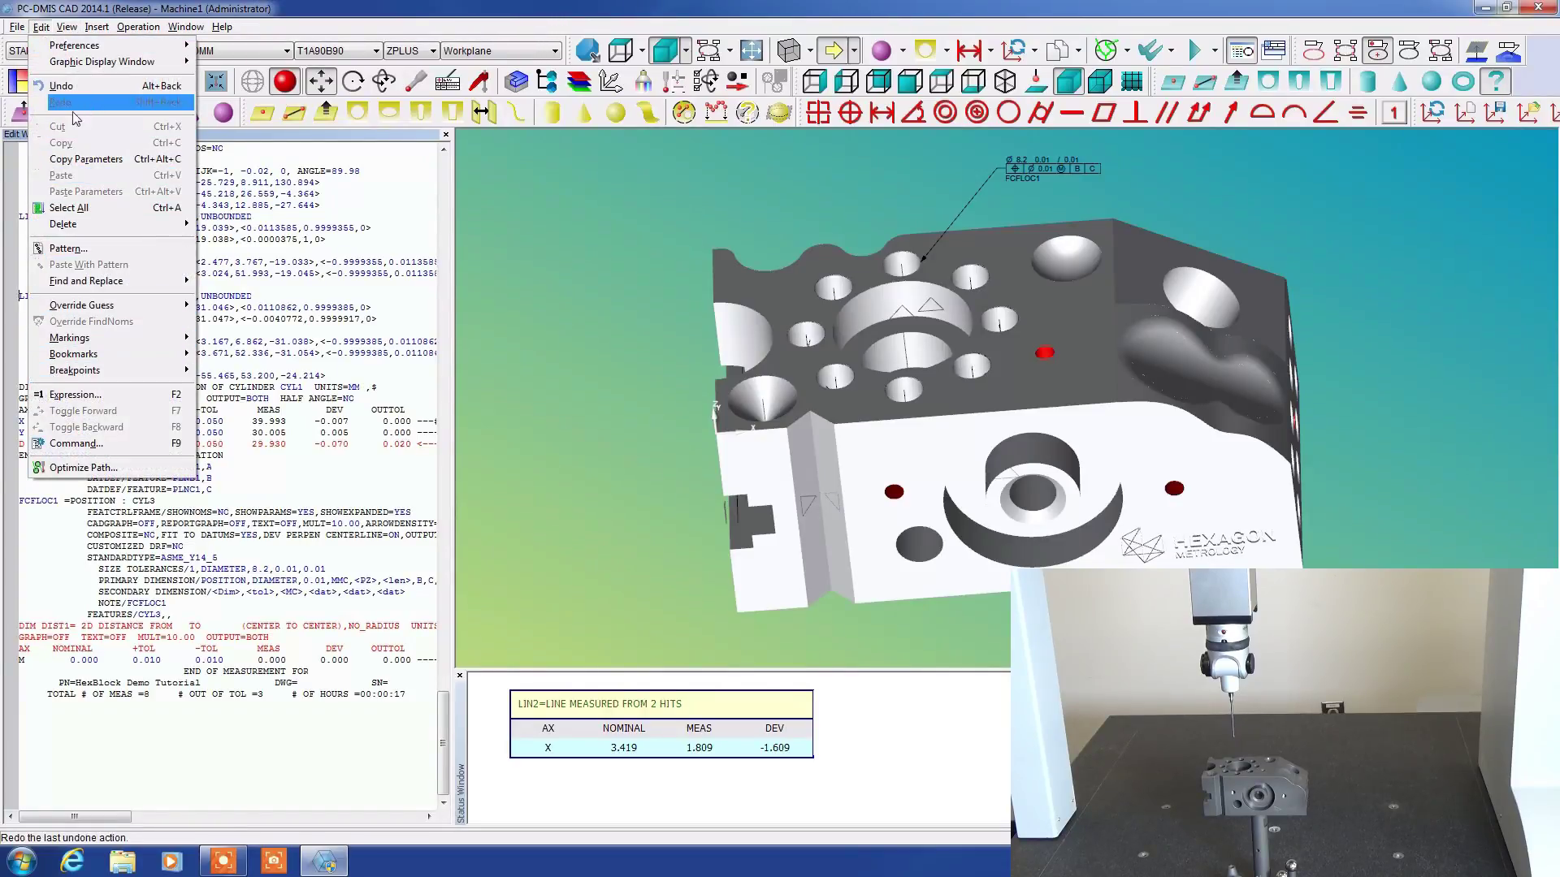
{"action": "left_click", "coordinate": [553, 333]}
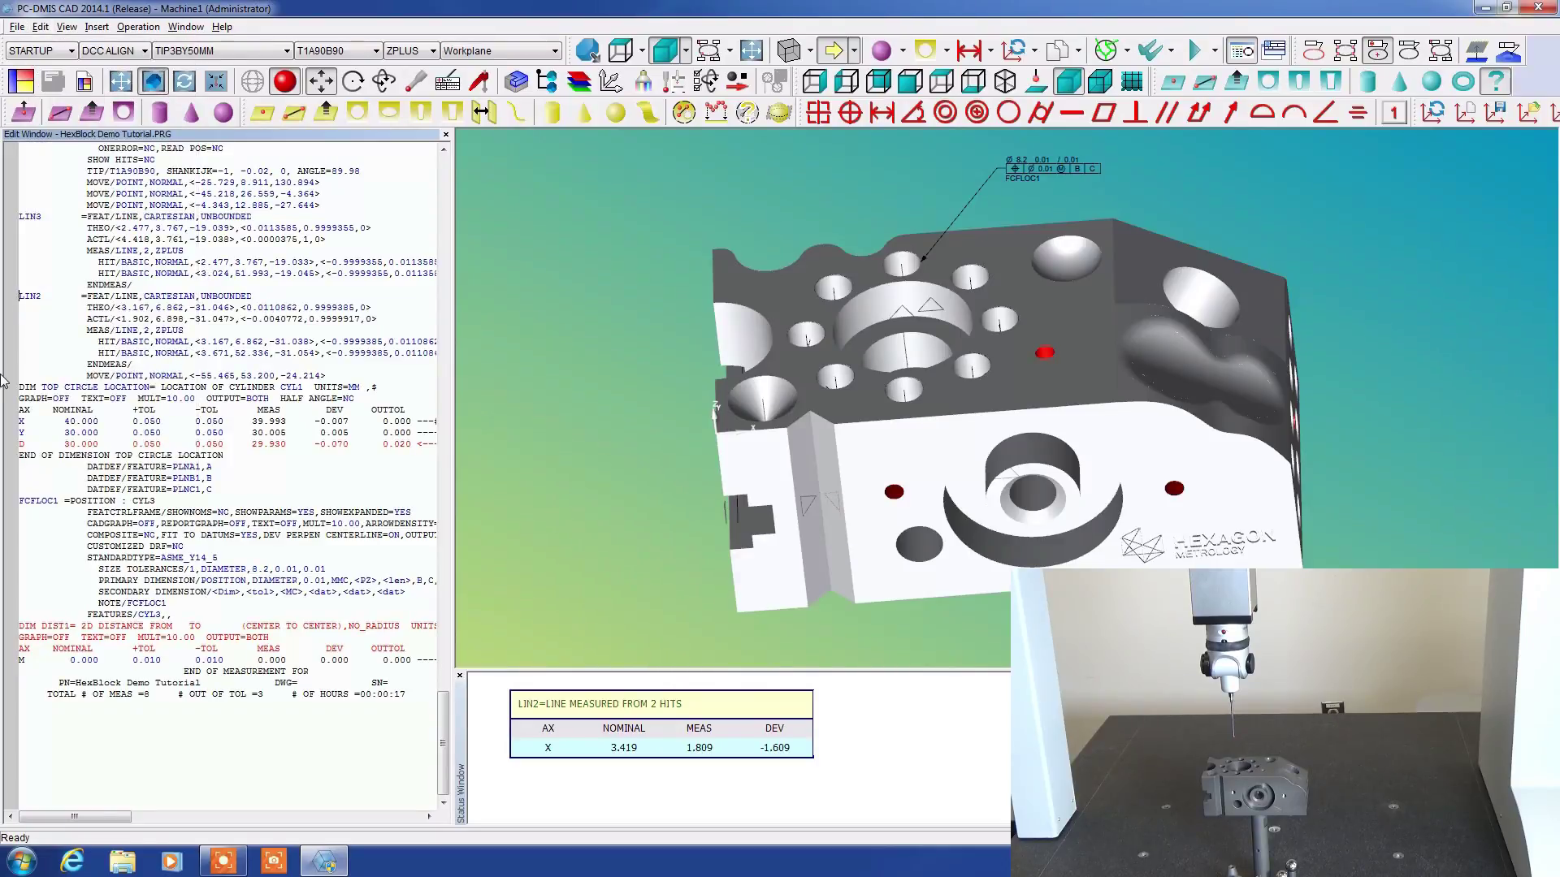
{"action": "left_click_drag", "start_coordinate": [20, 297], "coordinate": [341, 381]}
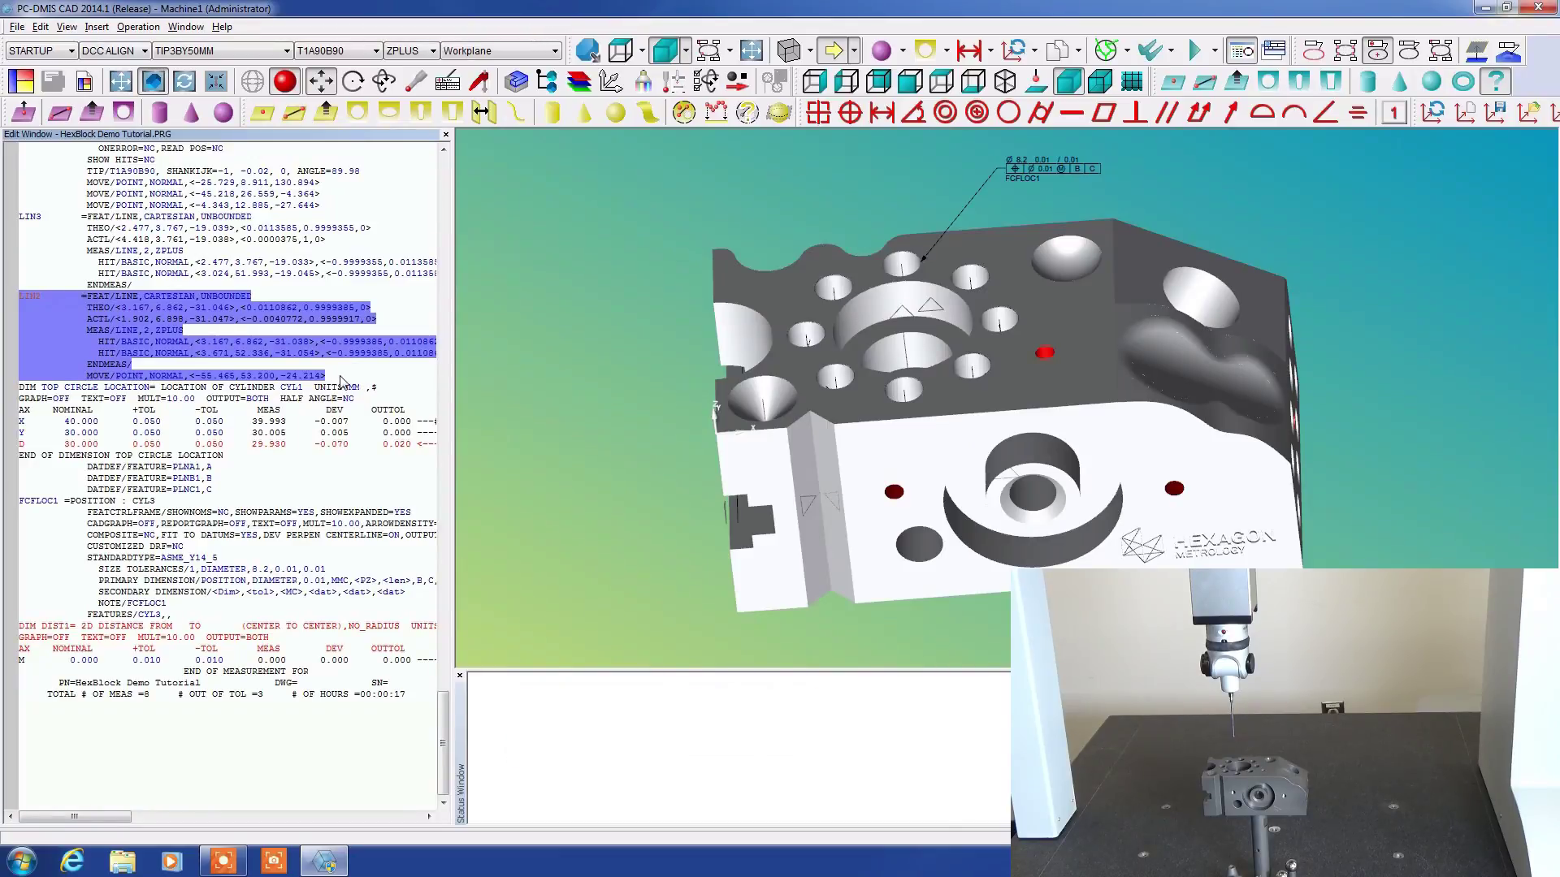
{"action": "right_click", "coordinate": [123, 319]}
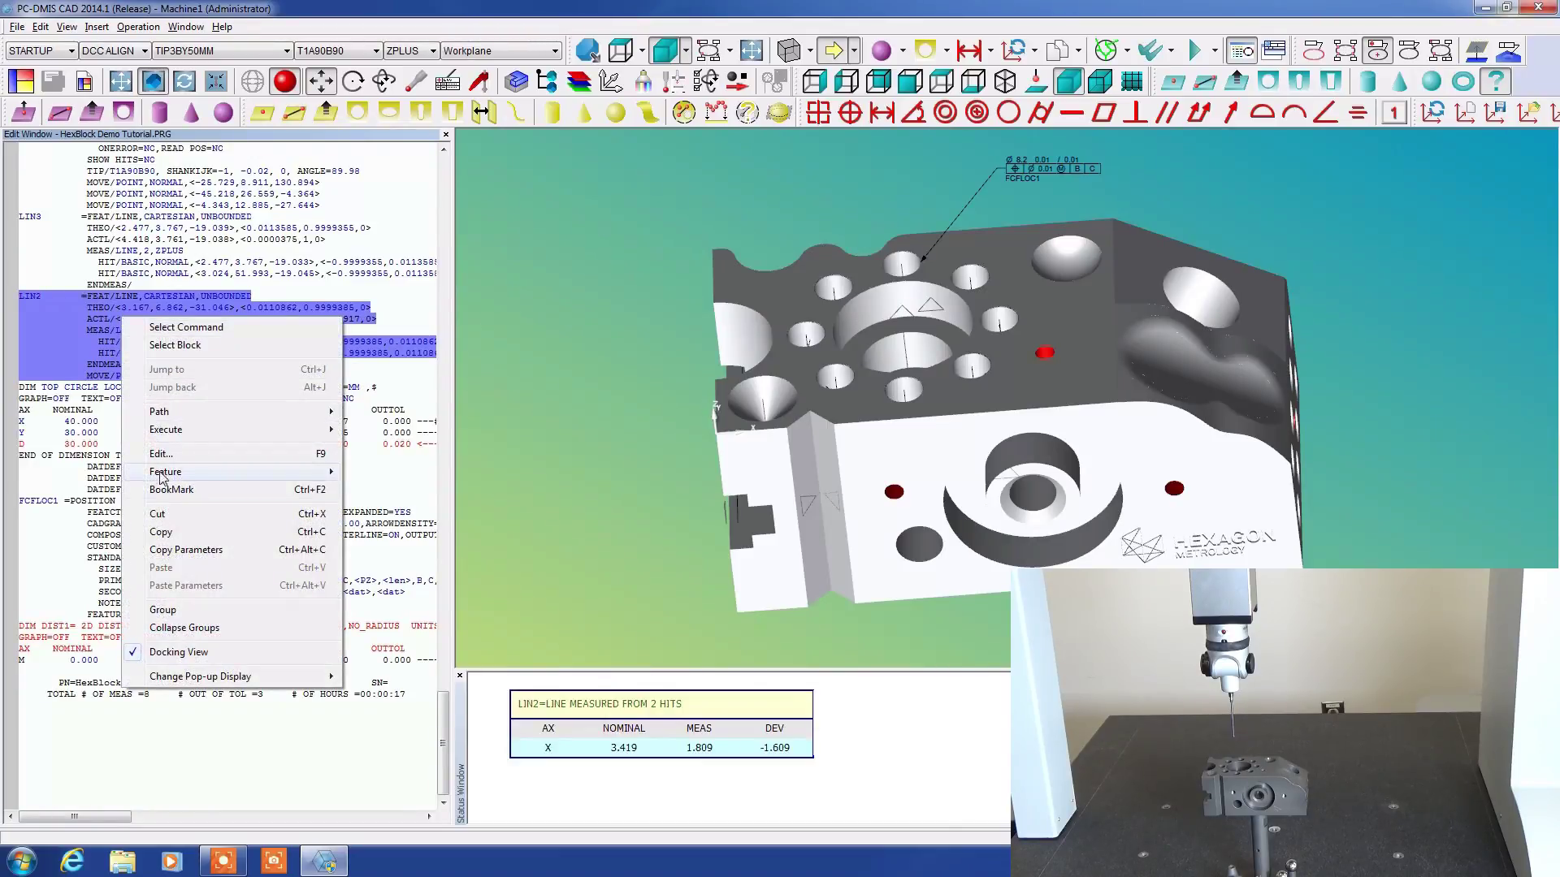
{"action": "left_click", "coordinate": [170, 453]}
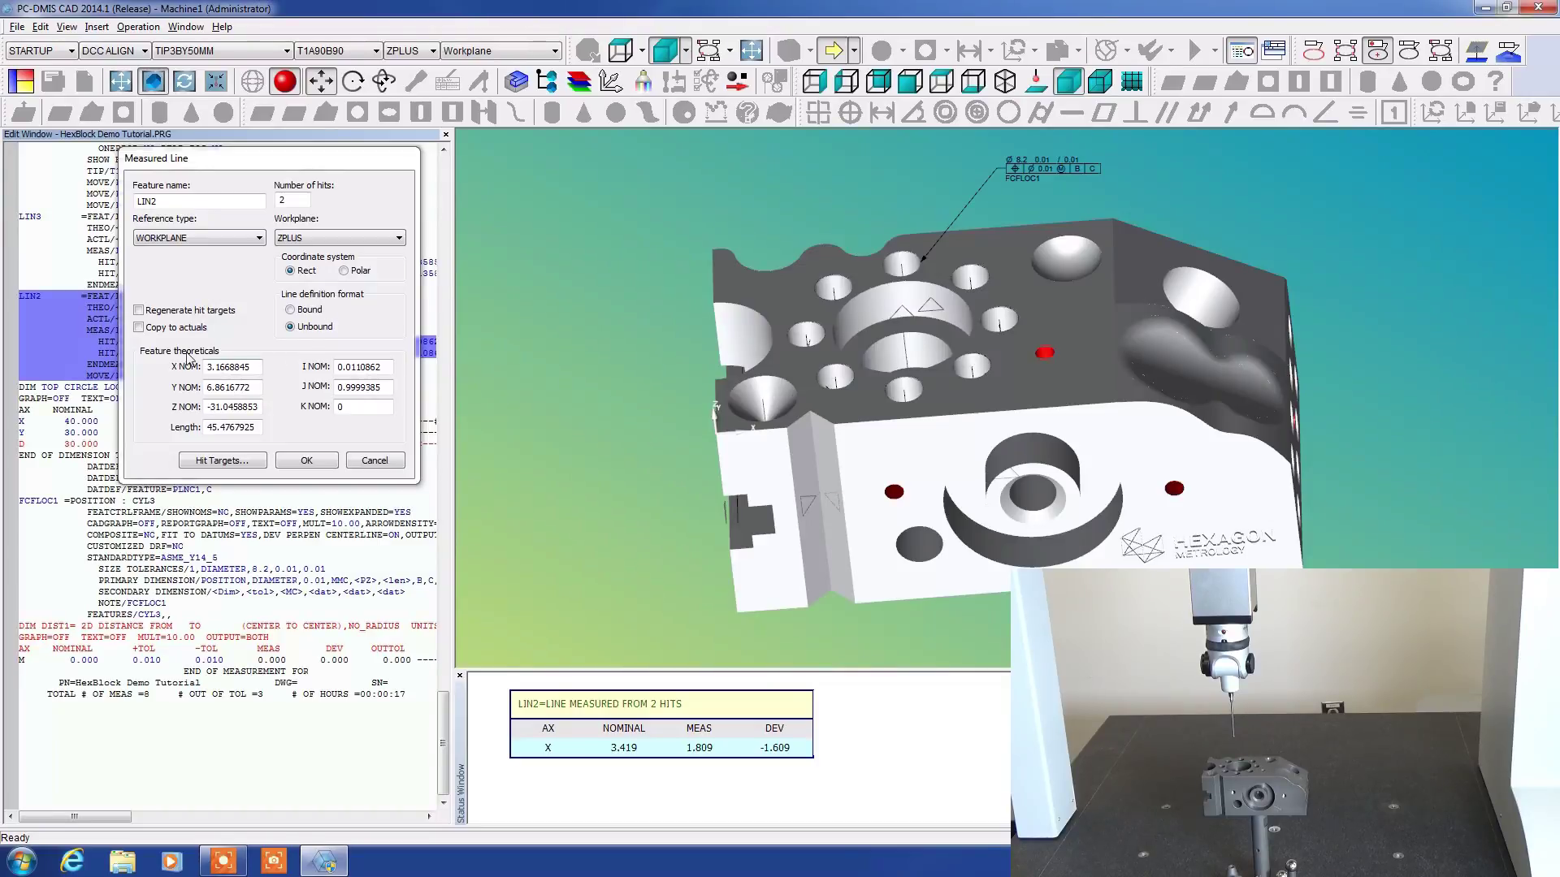
{"action": "left_click", "coordinate": [307, 462]}
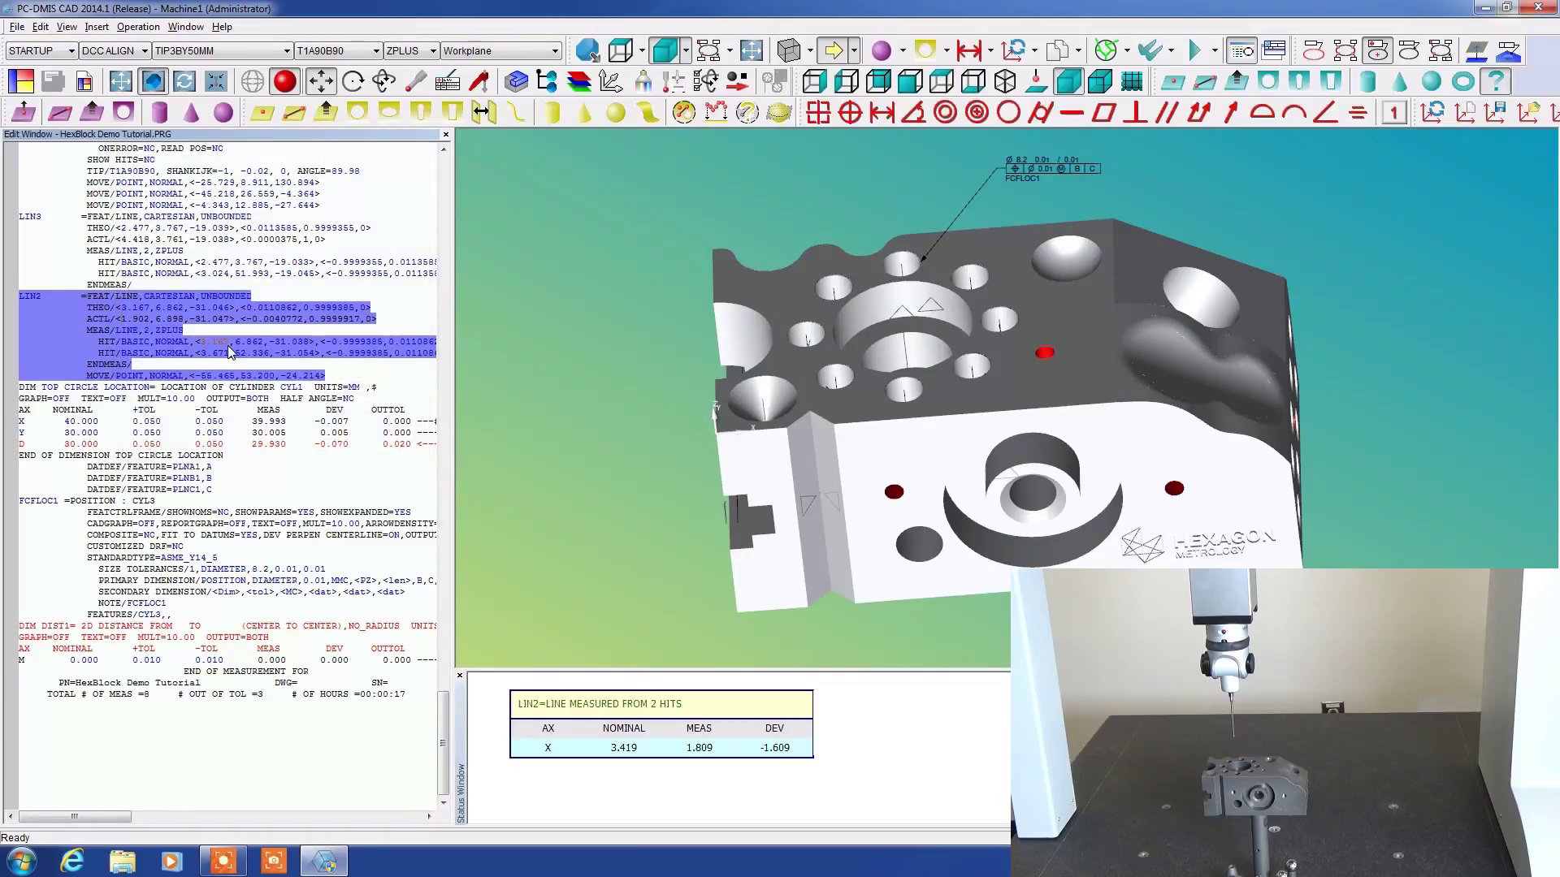
{"action": "left_click", "coordinate": [212, 349]}
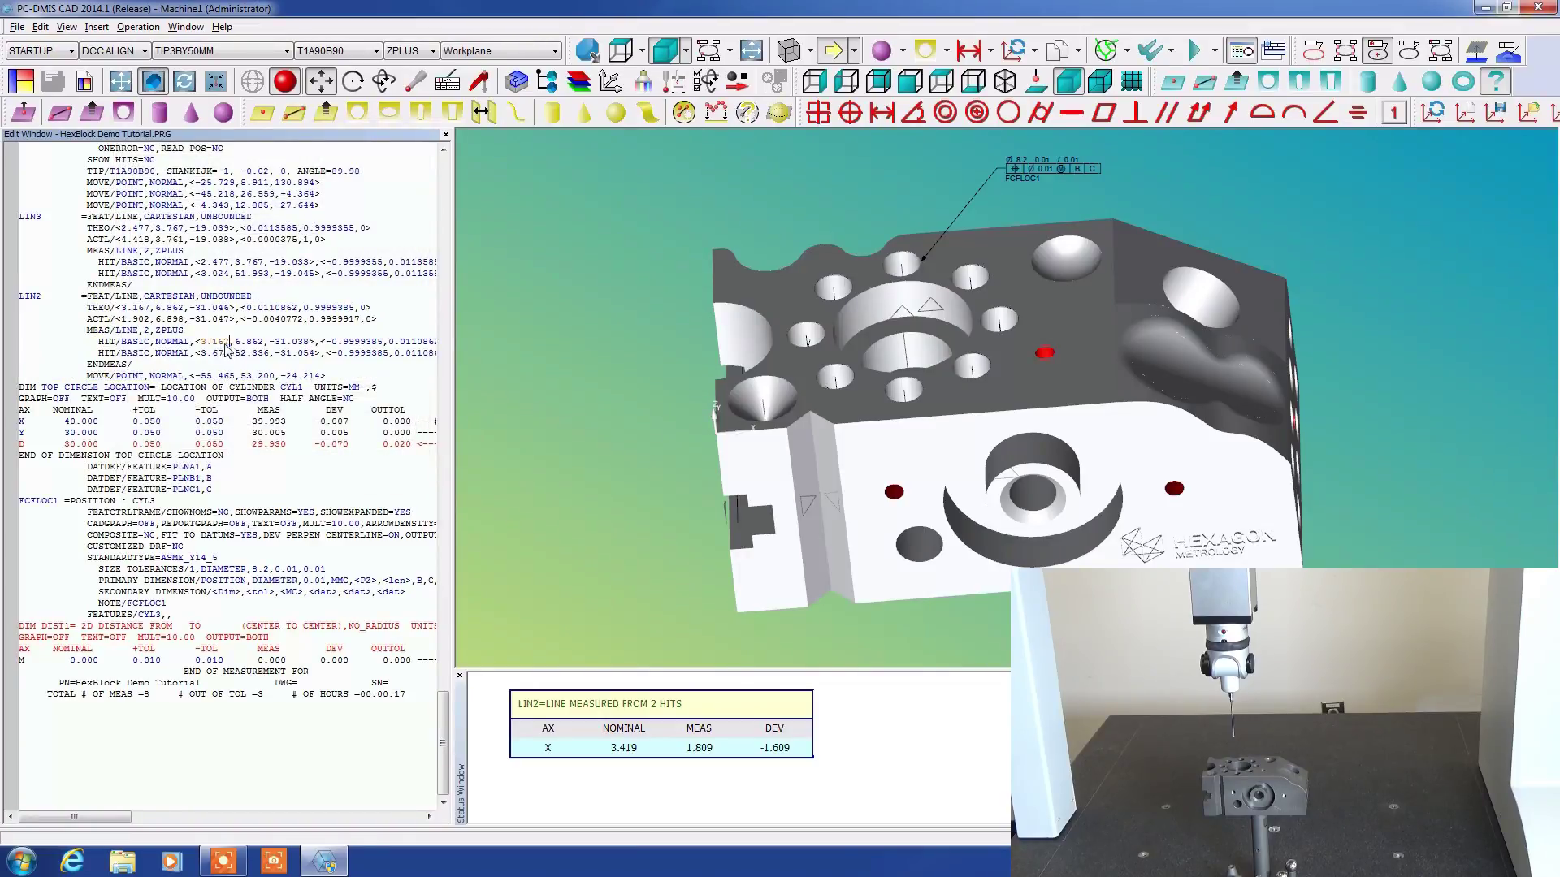
Step: Inspect LIN2's 3.167 hit values in the Edit window, then turn the feature ID labels back on
{"action": "left_click_drag", "start_coordinate": [230, 343], "coordinate": [197, 351]}
{"action": "left_click_drag", "start_coordinate": [37, 297], "coordinate": [17, 305]}
{"action": "double_click", "coordinate": [30, 298]}
{"action": "left_click", "coordinate": [300, 341]}
{"action": "left_click_drag", "start_coordinate": [120, 309], "coordinate": [150, 317]}
{"action": "left_click", "coordinate": [410, 336]}
{"action": "left_click", "coordinate": [1313, 51]}
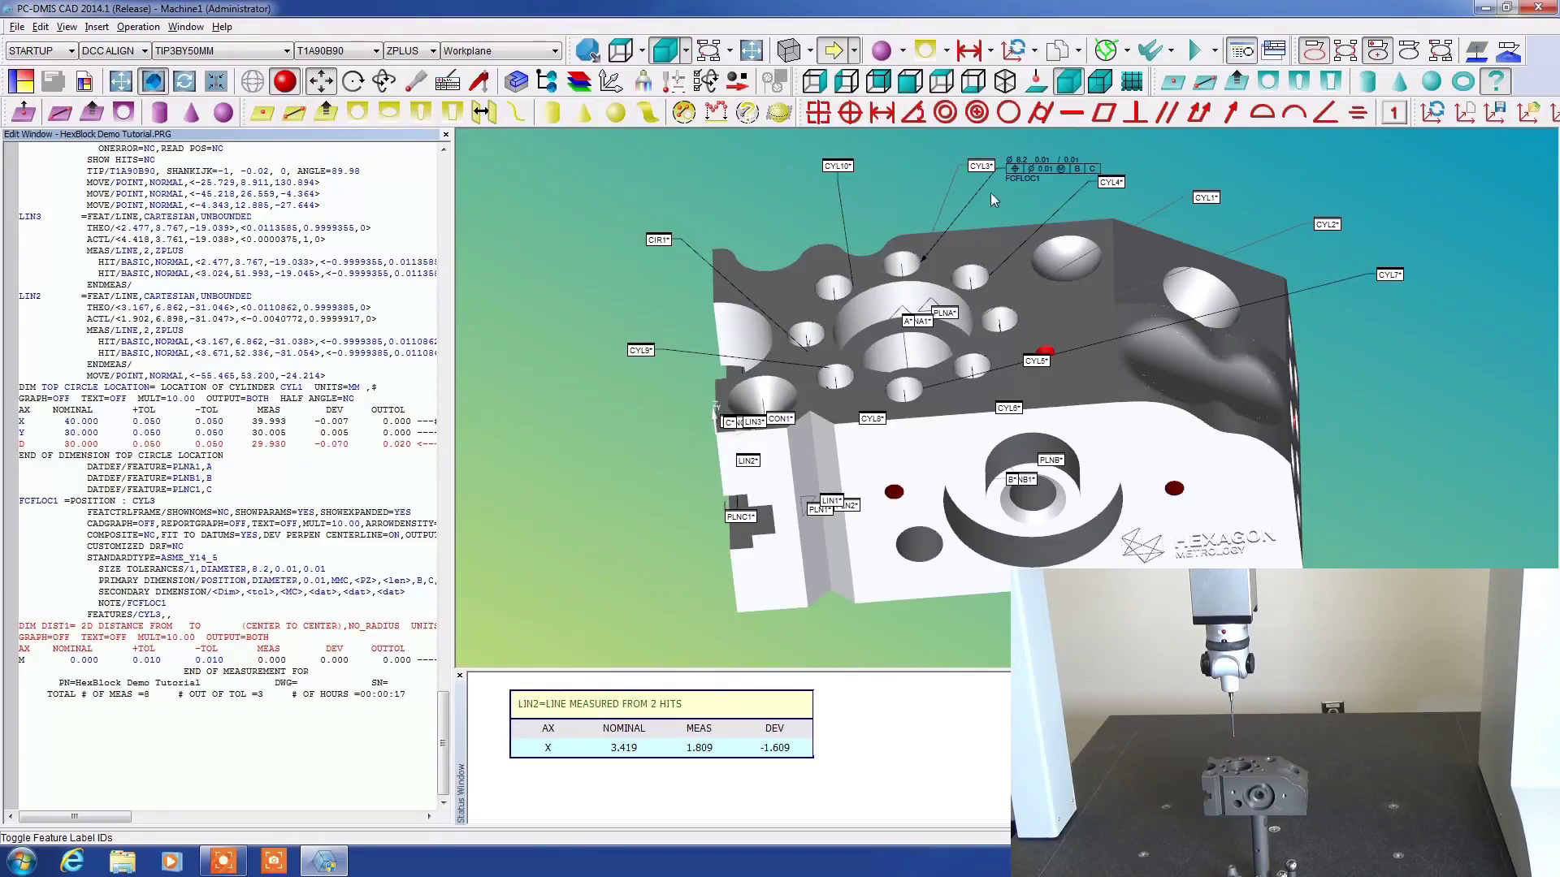
Step: Hide the FCFLOC1 frame label and scroll the Edit window to the top of the program
{"action": "left_click", "coordinate": [1377, 50]}
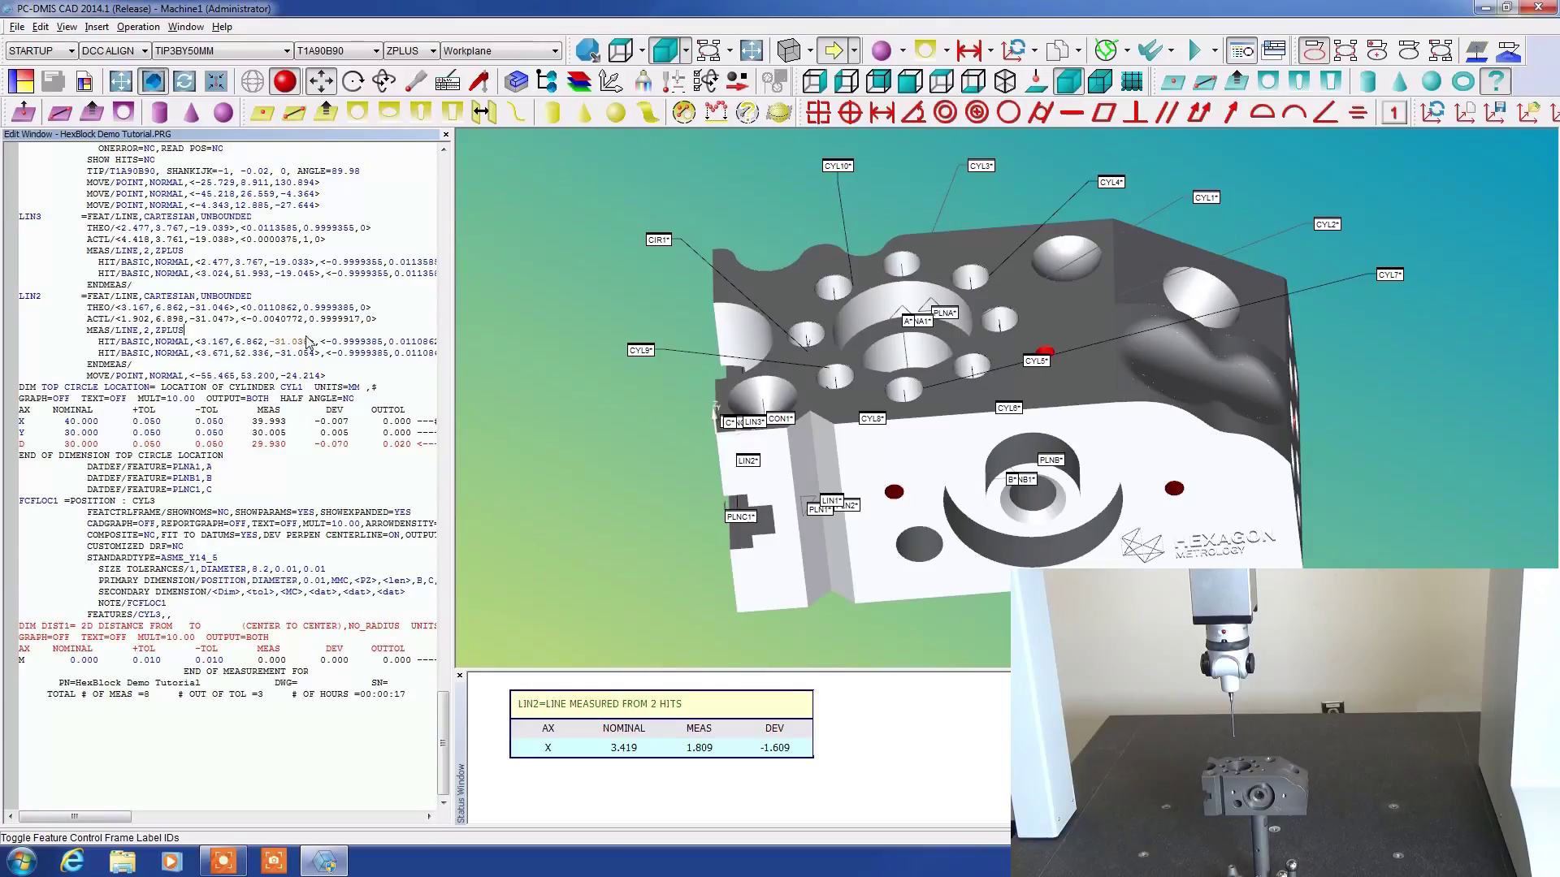
{"action": "left_click_drag", "start_coordinate": [444, 767], "coordinate": [465, 180]}
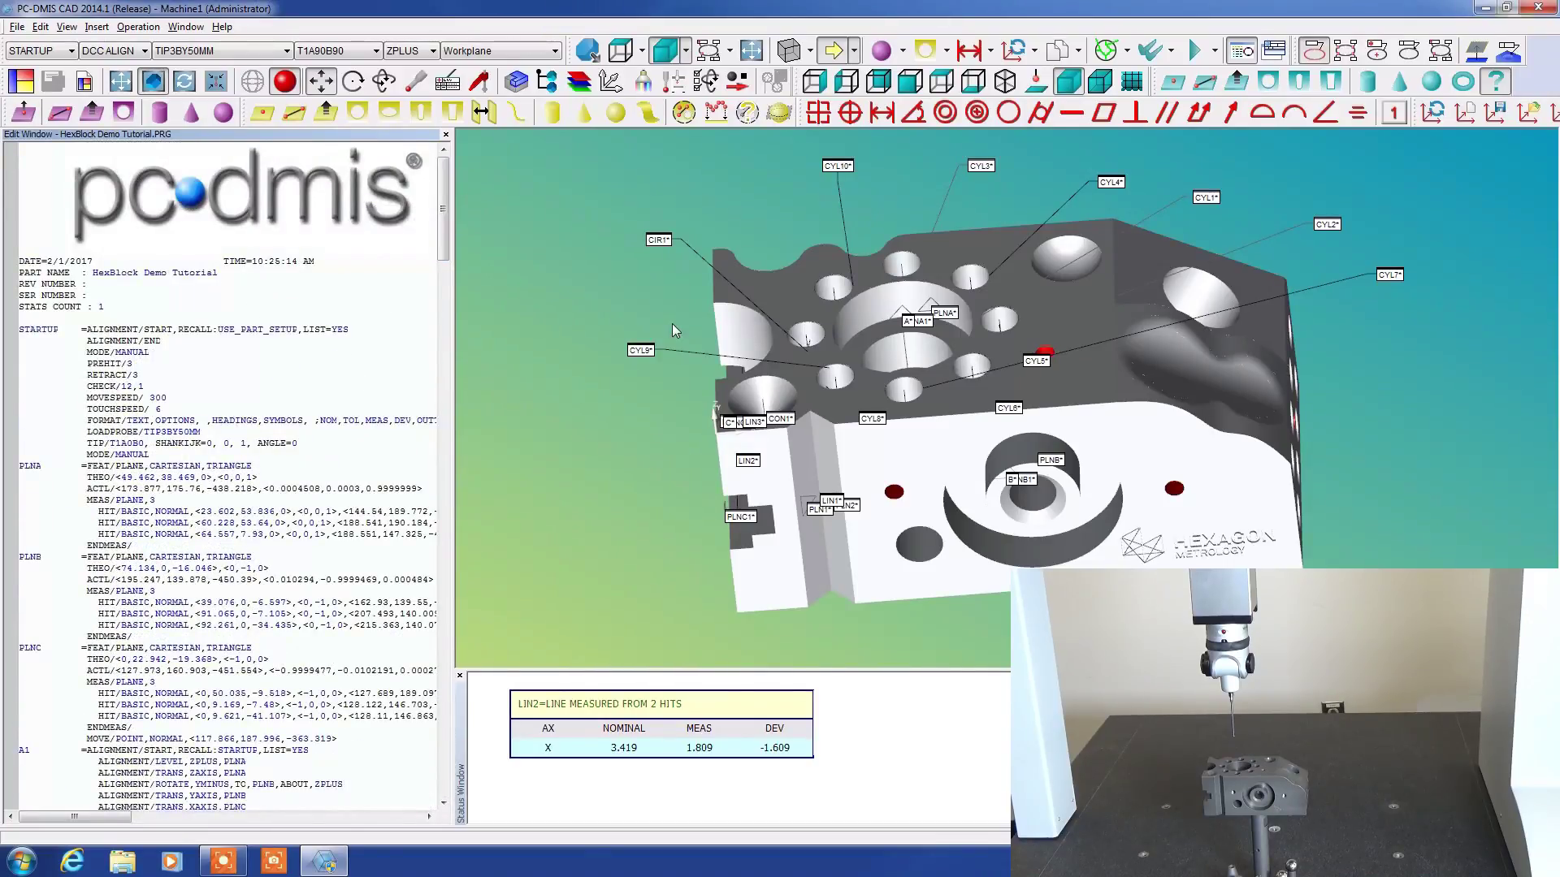
Step: Run the HexBlock program on the CMM, confirming the probe is at T1A0B0
{"action": "left_click", "coordinate": [1193, 53]}
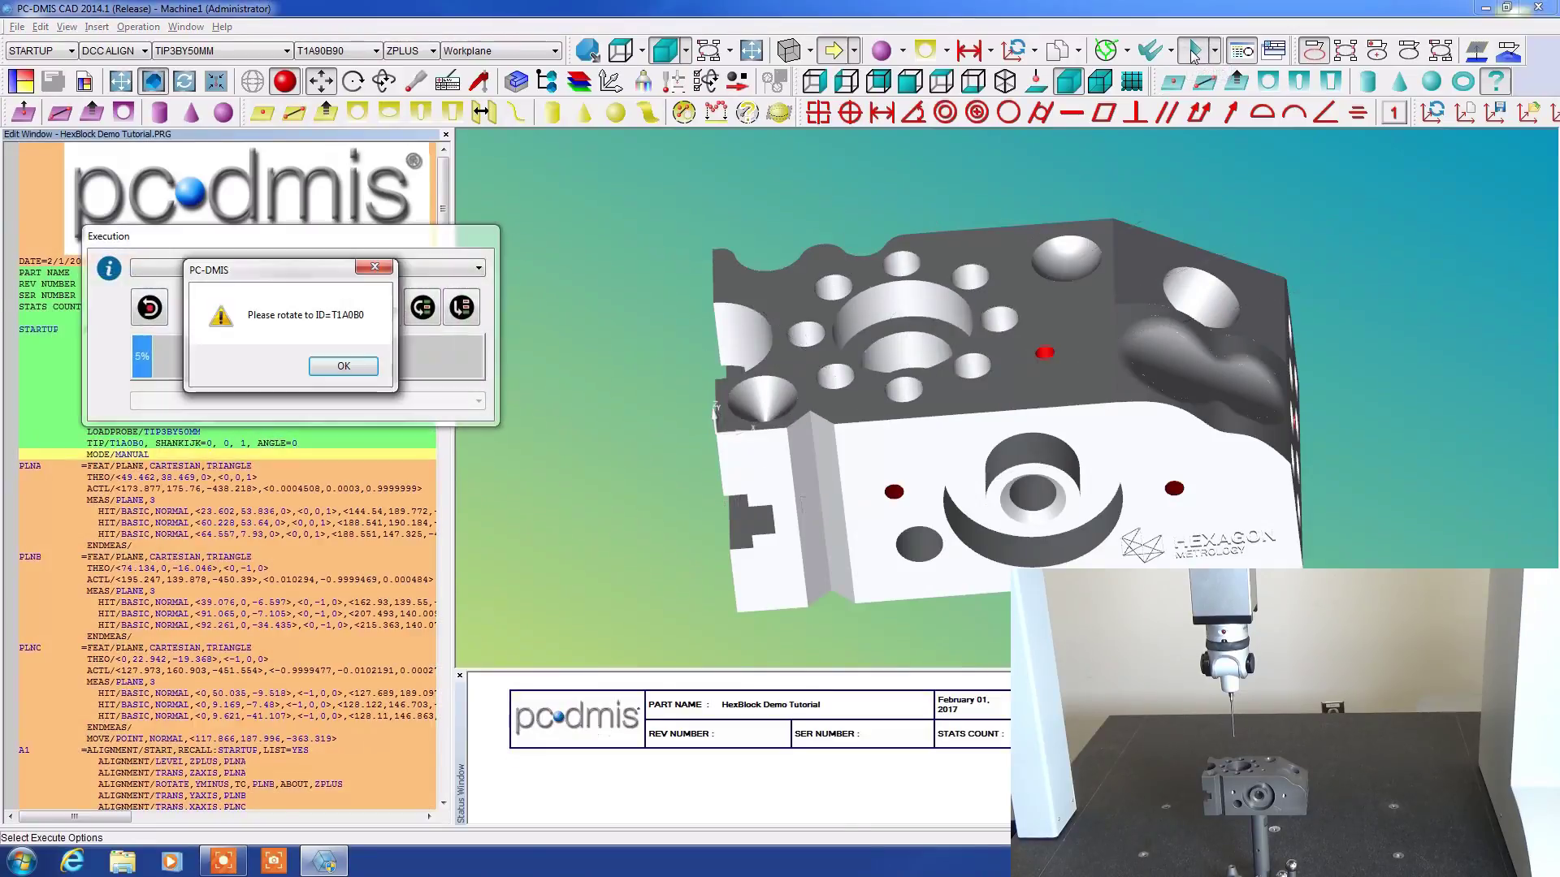
{"action": "left_click", "coordinate": [330, 367]}
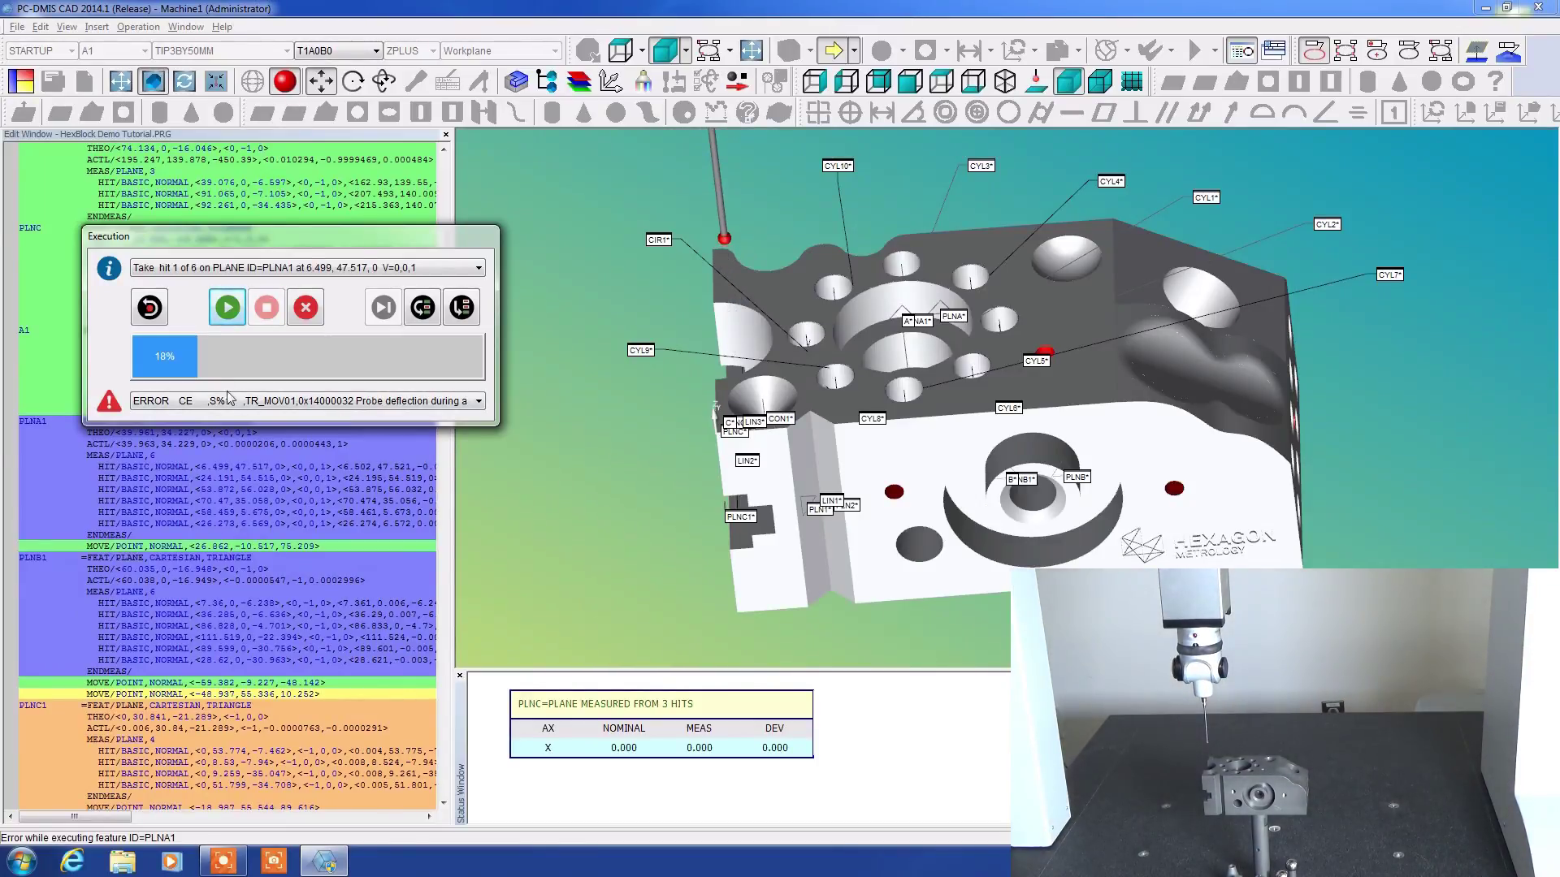
Step: Resume execution past the PLNA1 probe deflection error
{"action": "left_click", "coordinate": [227, 307]}
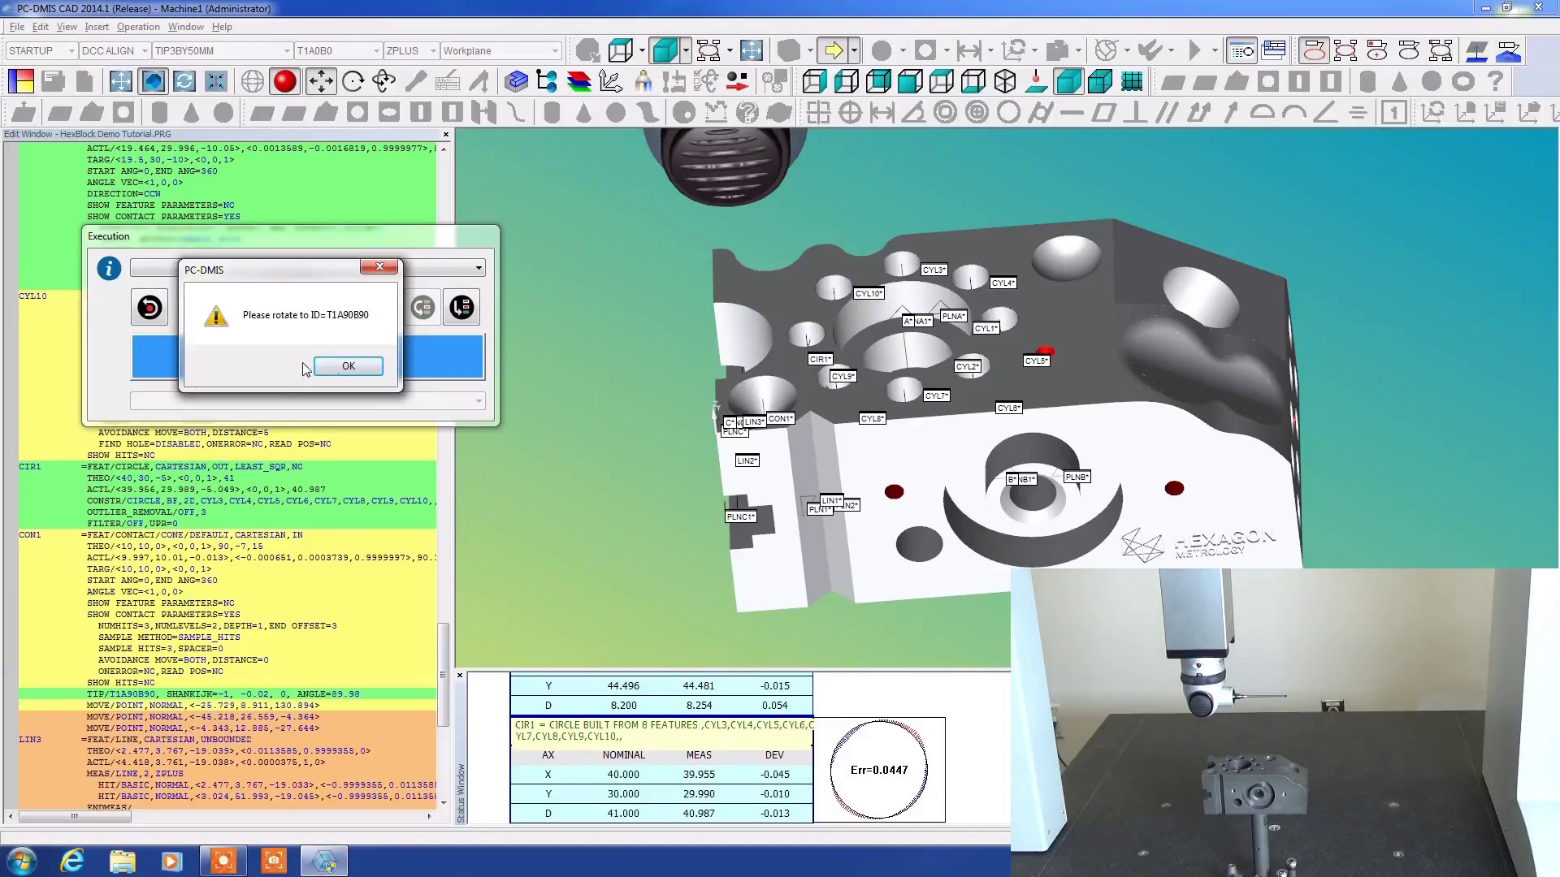
Step: Confirm the T1A90B90 probe rotation so the run measures the side lines
{"action": "left_click", "coordinate": [333, 365]}
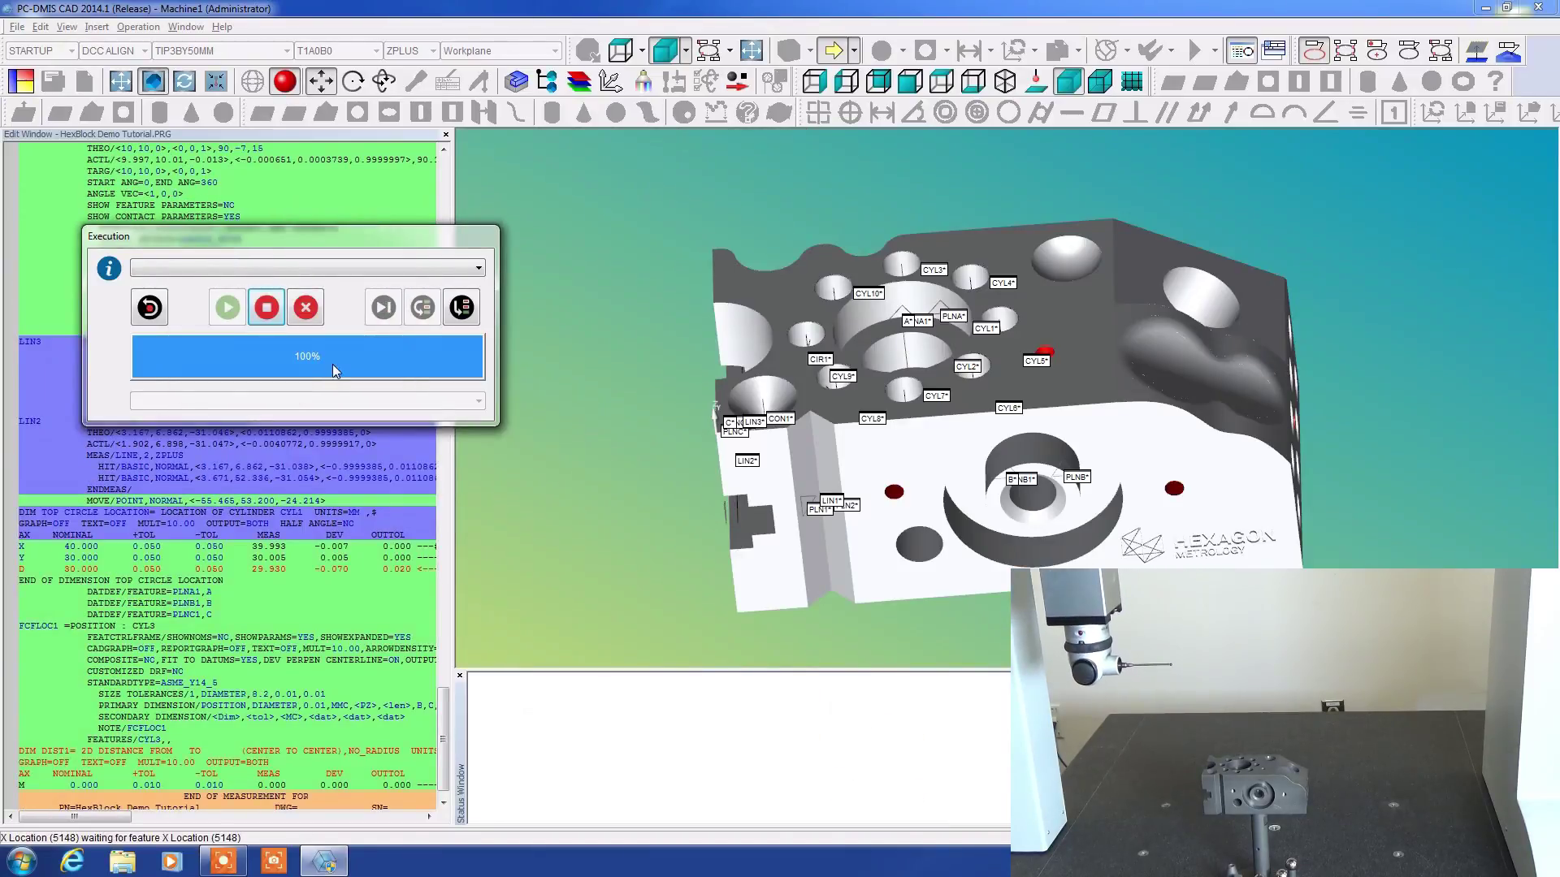